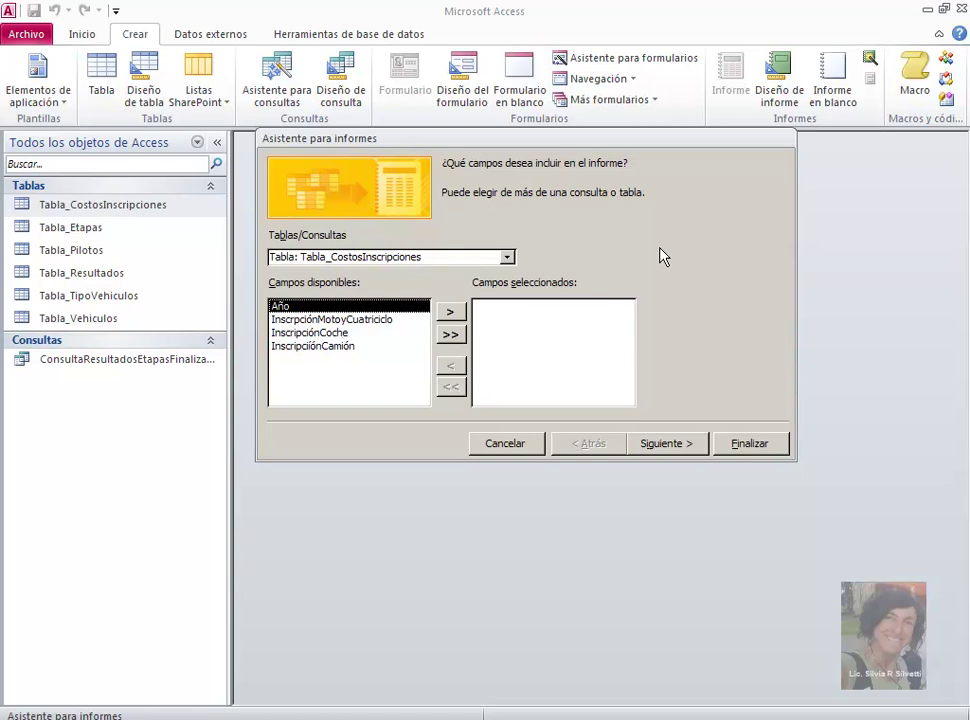
# Include NroPiloto, ApellidoPiloto, NombrePiloto and Nacionalidad from Tabla_Pilotos as the report's fields
pyautogui.click(508, 258)
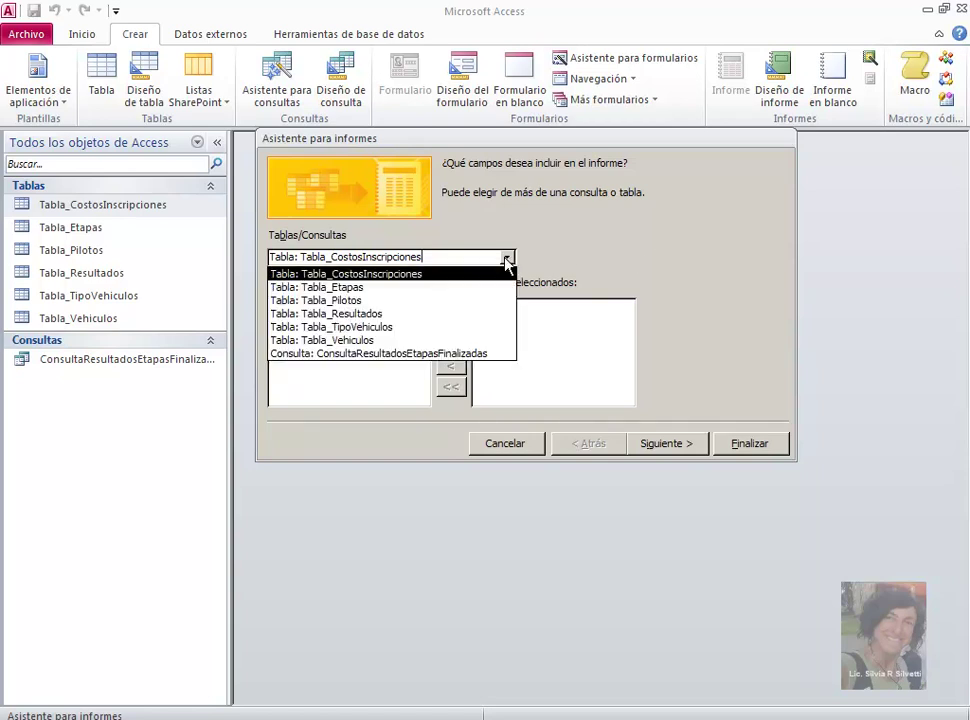
pyautogui.click(417, 301)
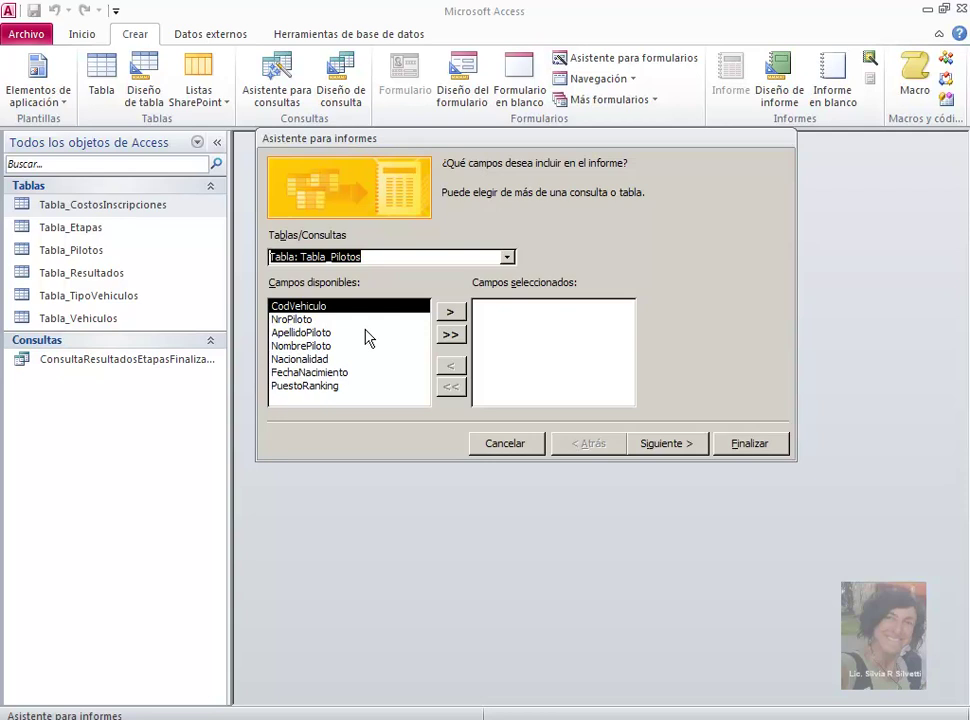
pyautogui.click(293, 320)
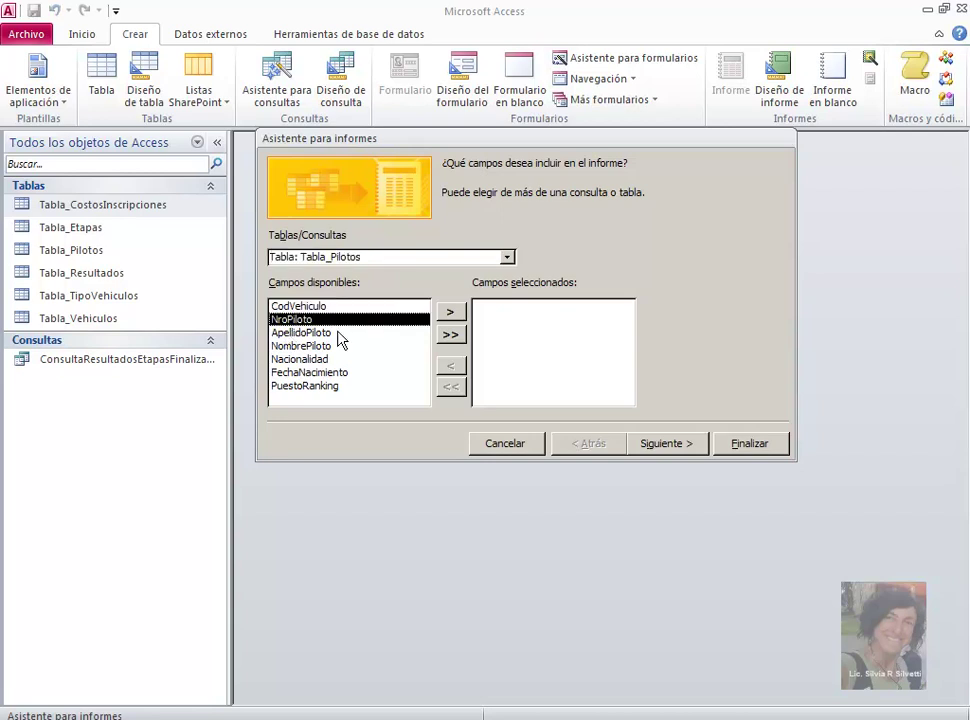
pyautogui.click(450, 313)
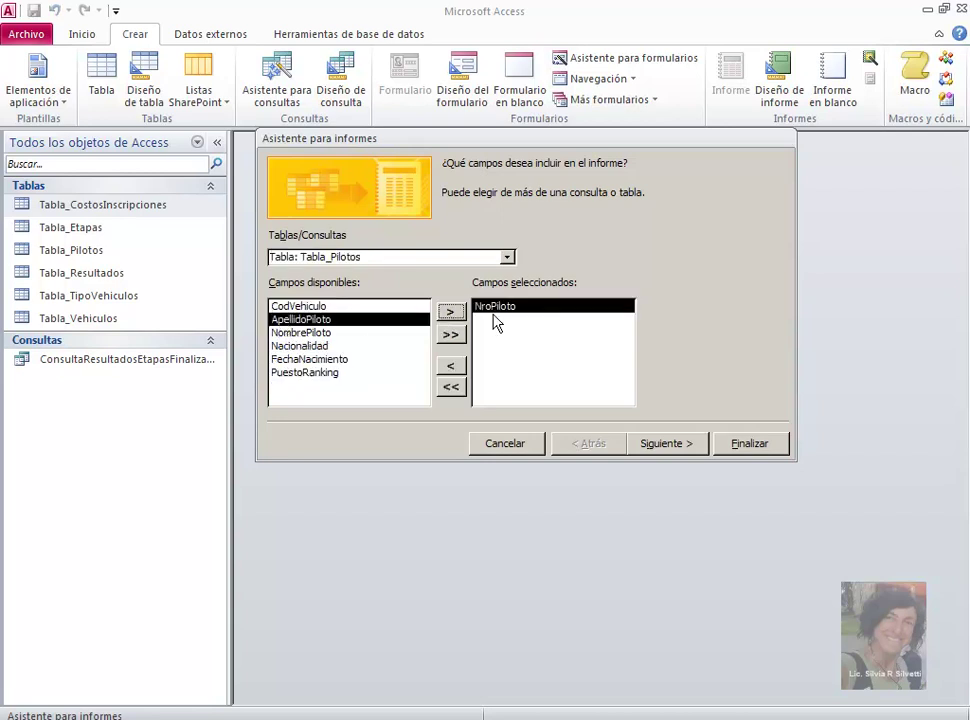
pyautogui.click(450, 313)
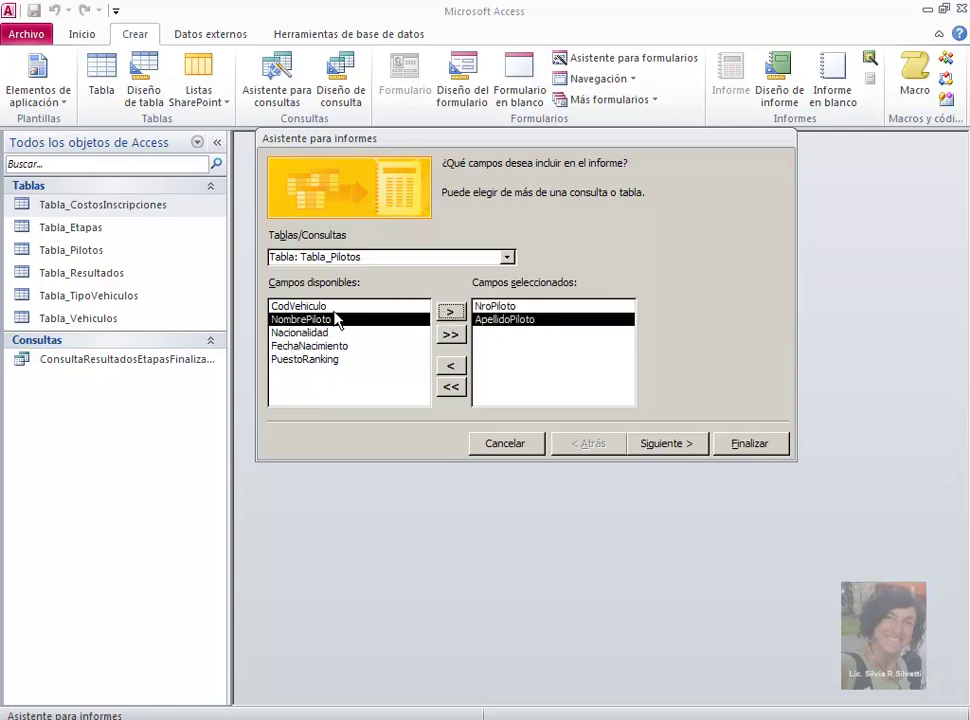
pyautogui.click(450, 313)
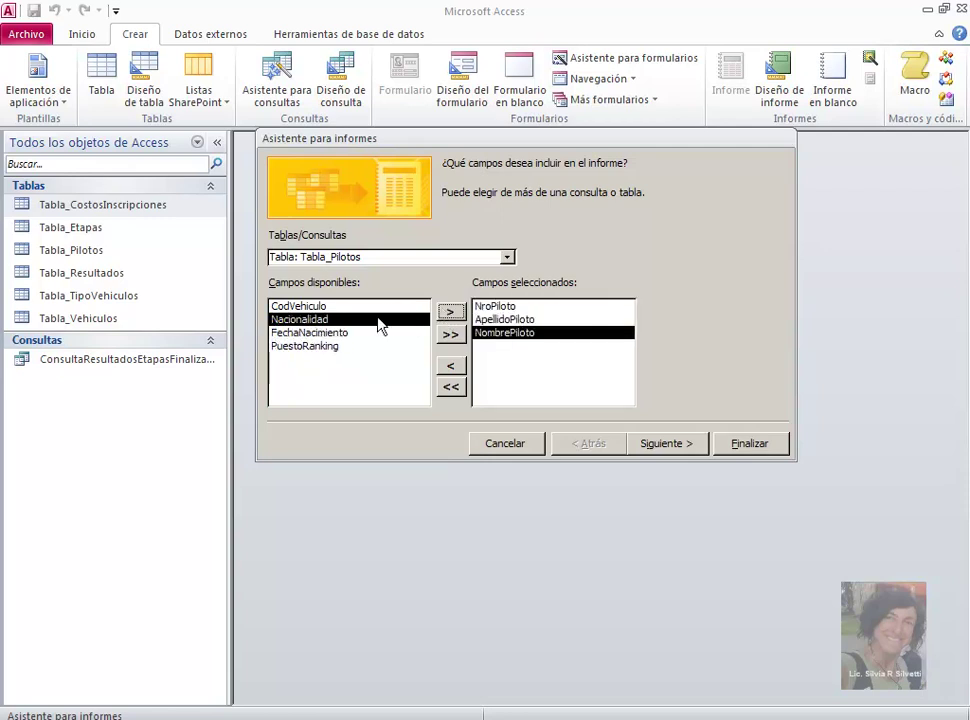
pyautogui.click(450, 313)
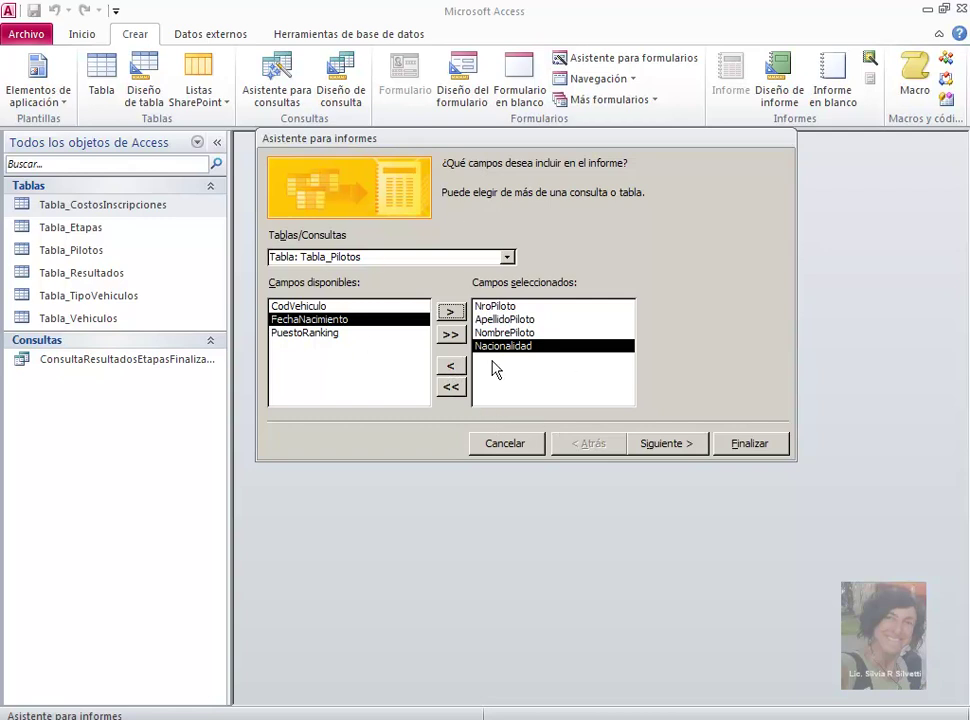
pyautogui.click(664, 446)
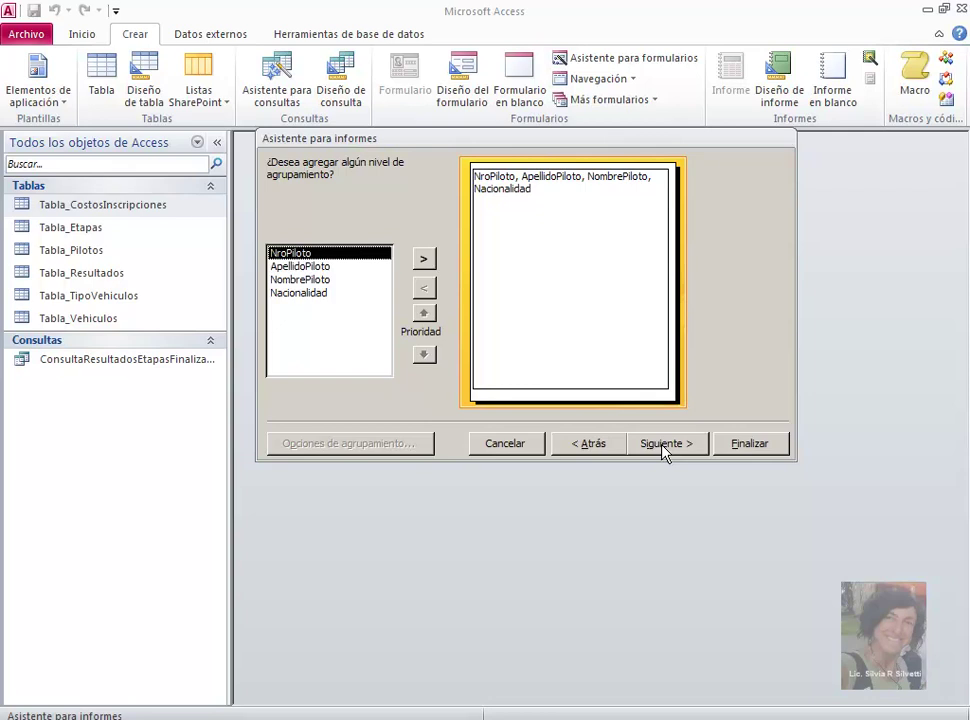
# Leave the report without grouping levels and sort its records ascending by ApellidoPiloto first and NombrePiloto second
pyautogui.click(684, 452)
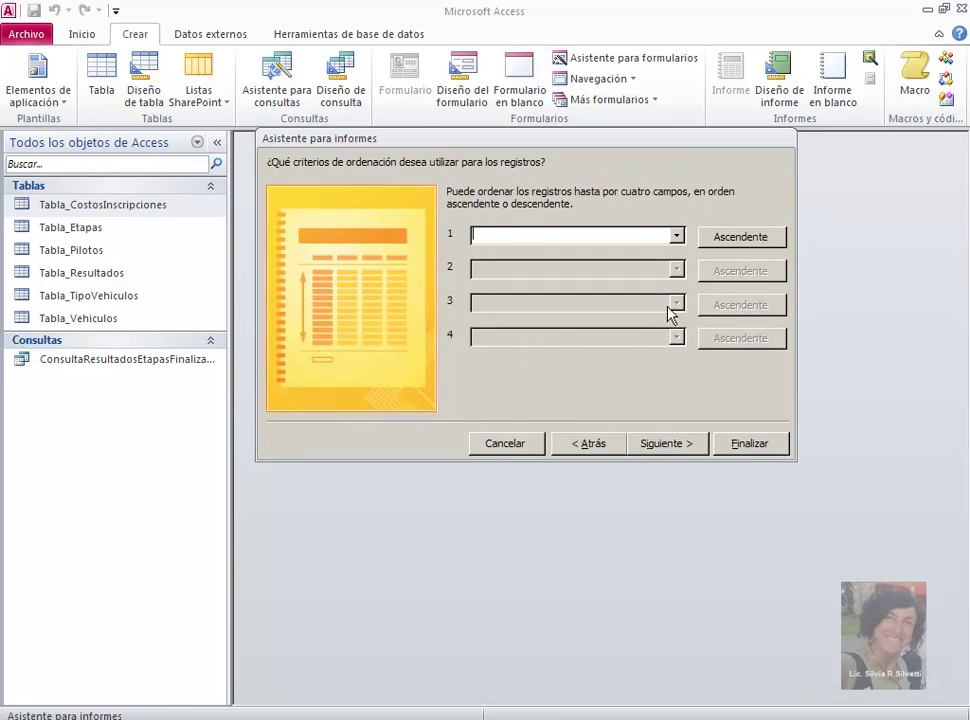
pyautogui.click(677, 236)
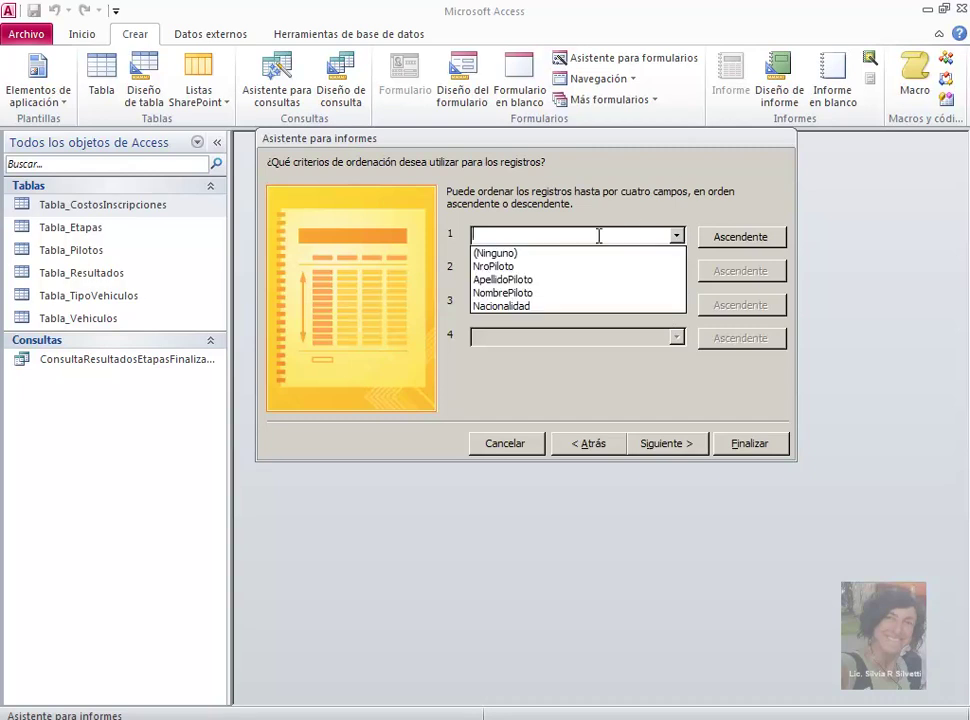
pyautogui.click(558, 280)
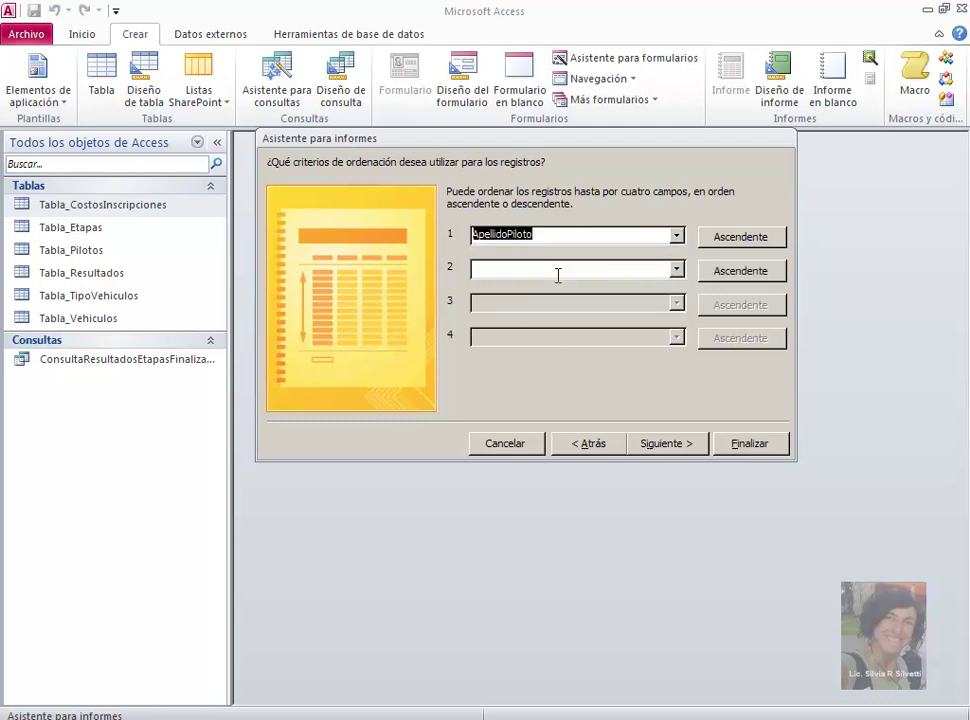
pyautogui.click(677, 270)
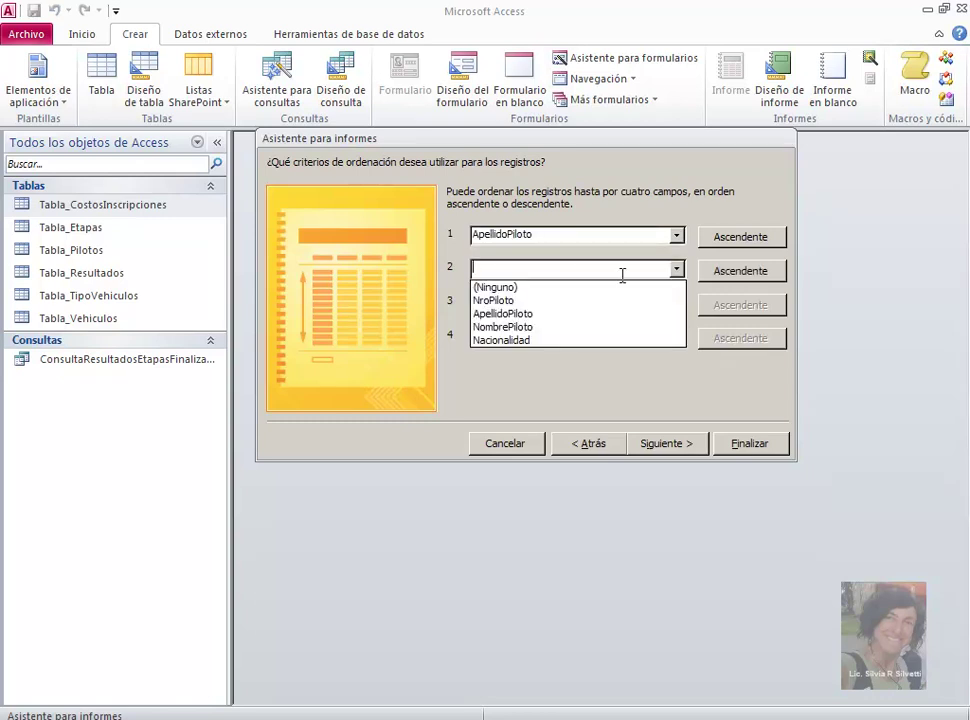
pyautogui.click(543, 327)
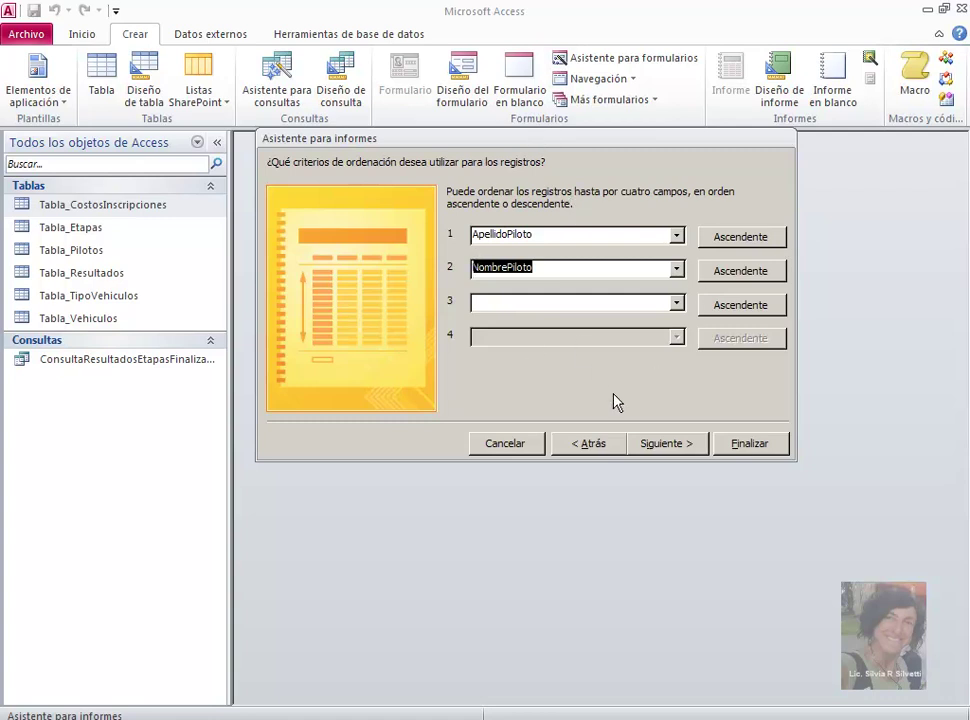
pyautogui.click(665, 443)
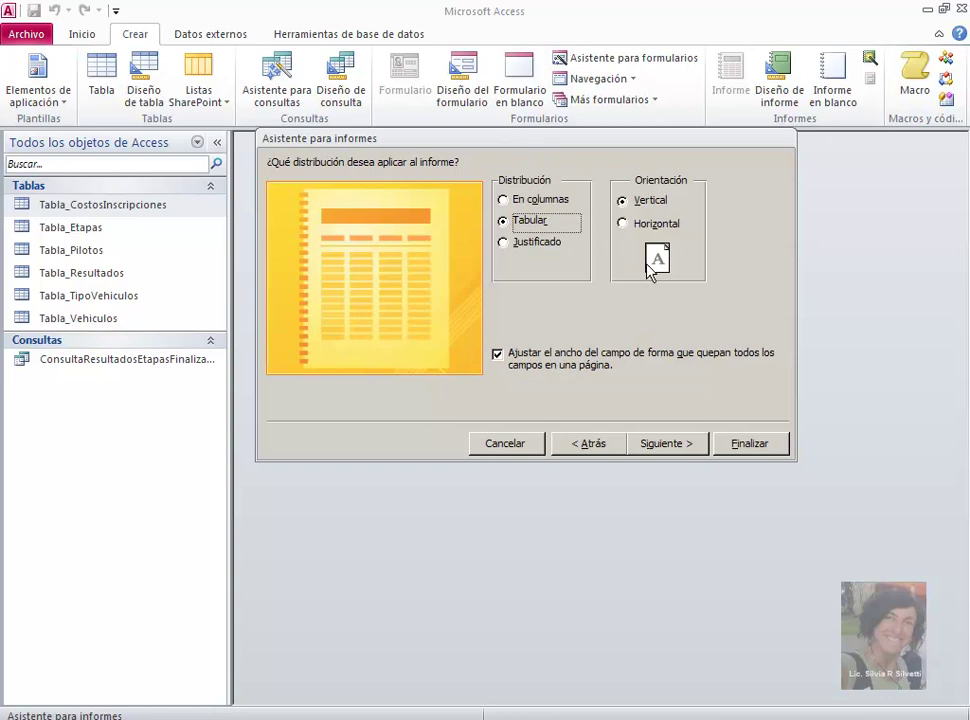
# Compare the En columnas and Justificado layouts, and settle on the Tabular layout with Vertical orientation
pyautogui.click(550, 201)
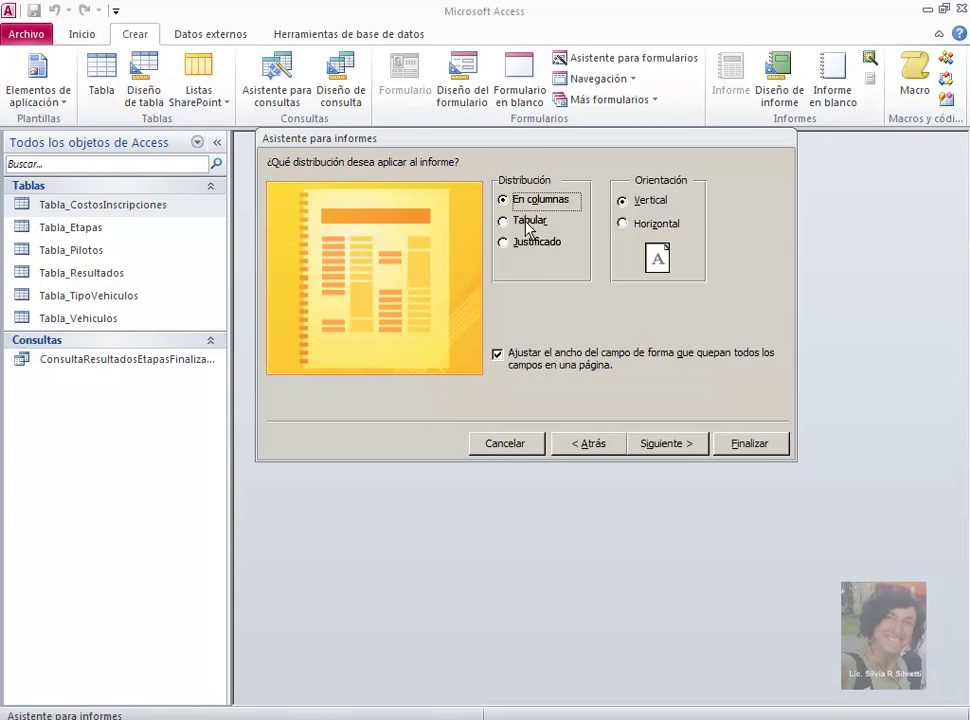
pyautogui.click(525, 221)
pyautogui.click(521, 247)
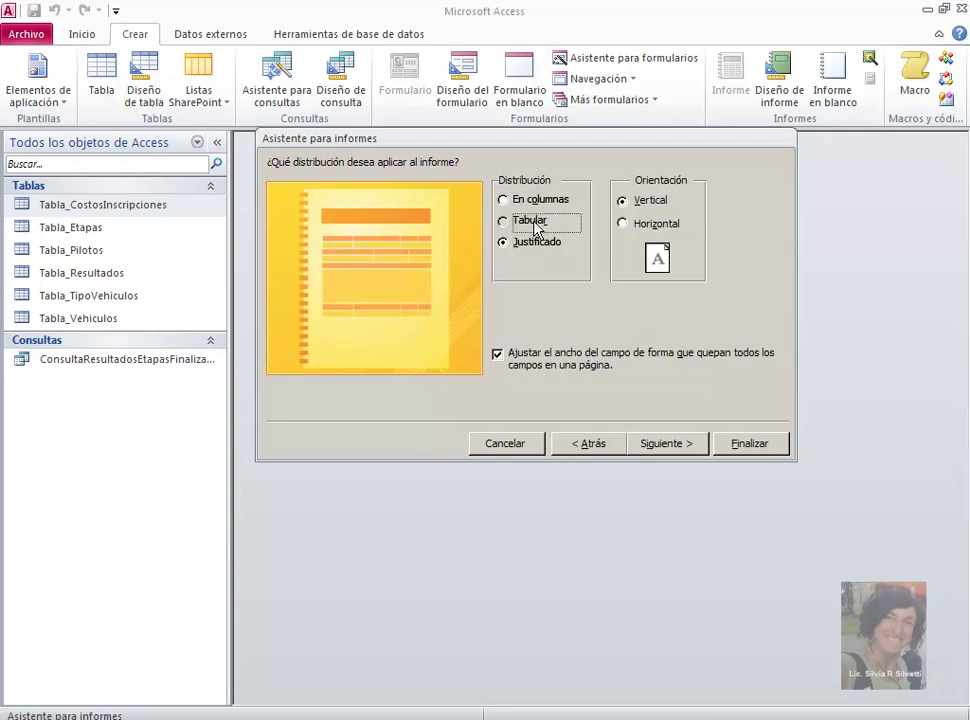
pyautogui.click(535, 222)
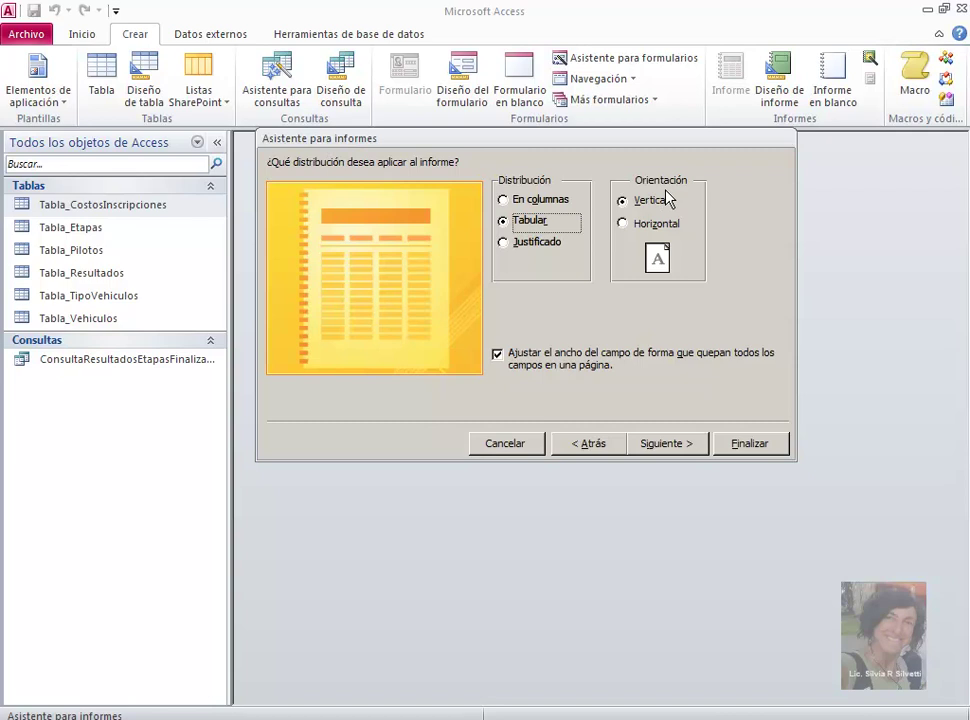
pyautogui.click(666, 446)
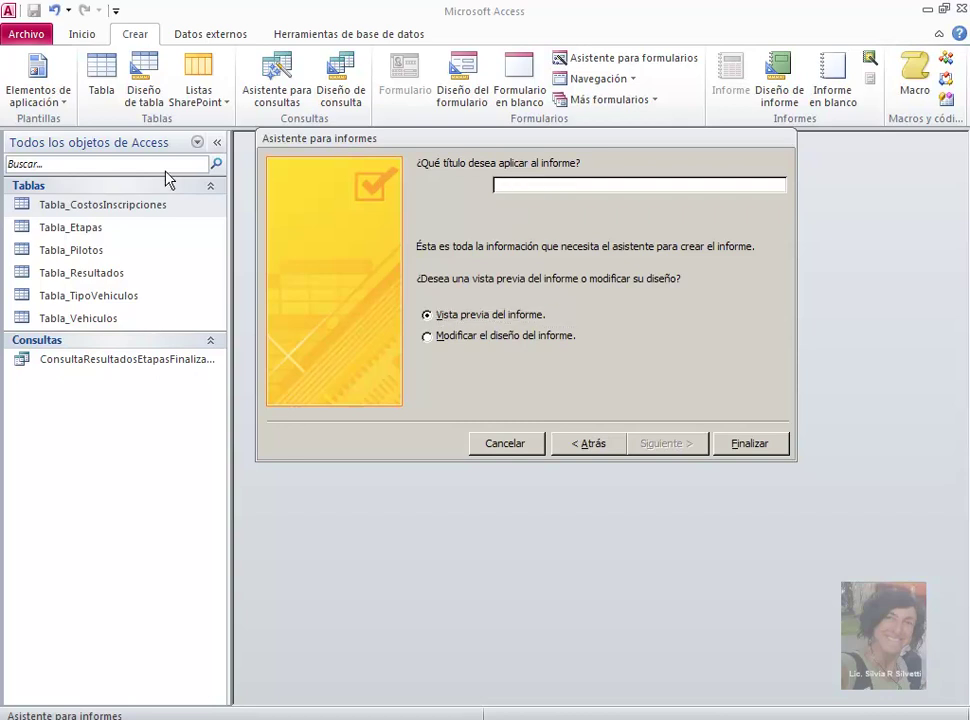
# Title the report "Listado de Pilotos" and finish the wizard with the report preview
pyautogui.write('Listado de Pilotos')
pyautogui.click(748, 444)
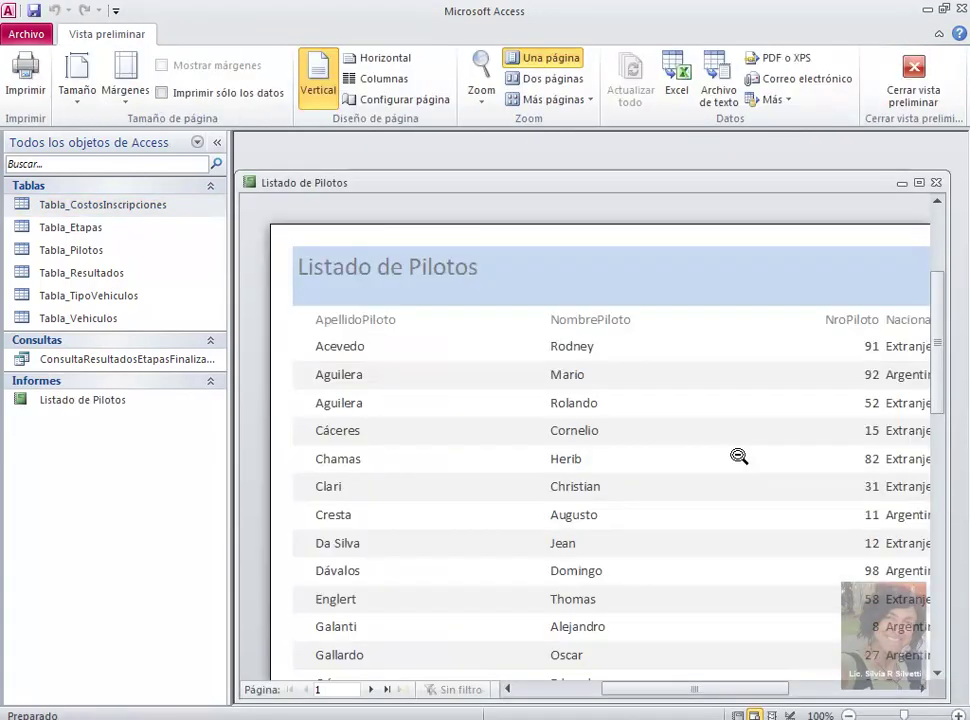
# Maximize the report preview and collapse the navigation pane to see the full page width
pyautogui.click(919, 183)
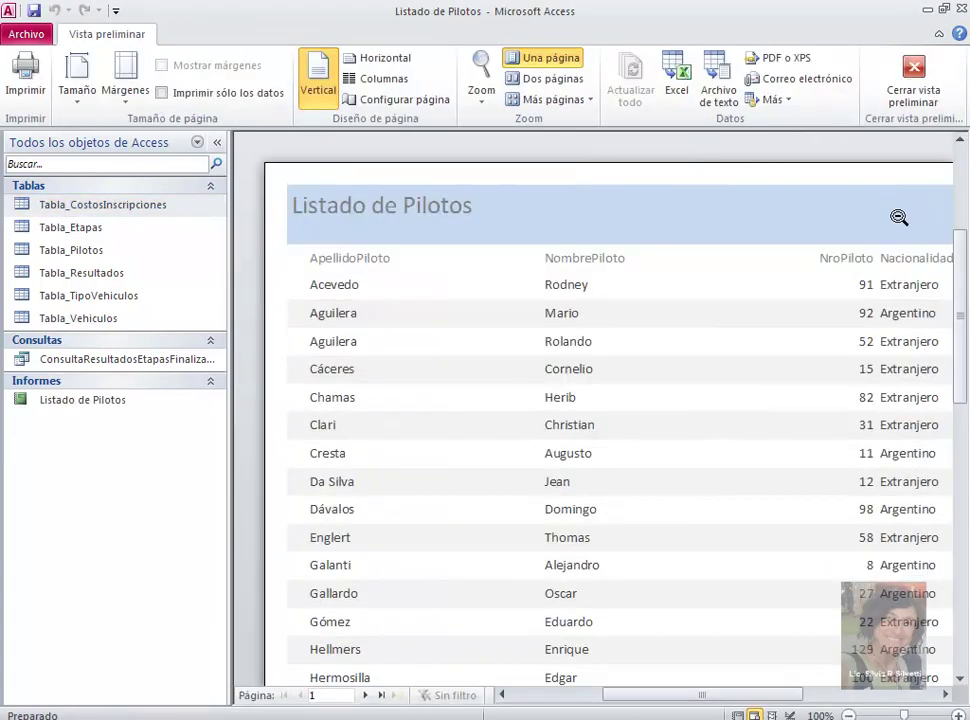
pyautogui.click(216, 142)
pyautogui.scroll(-1, 246, 271)
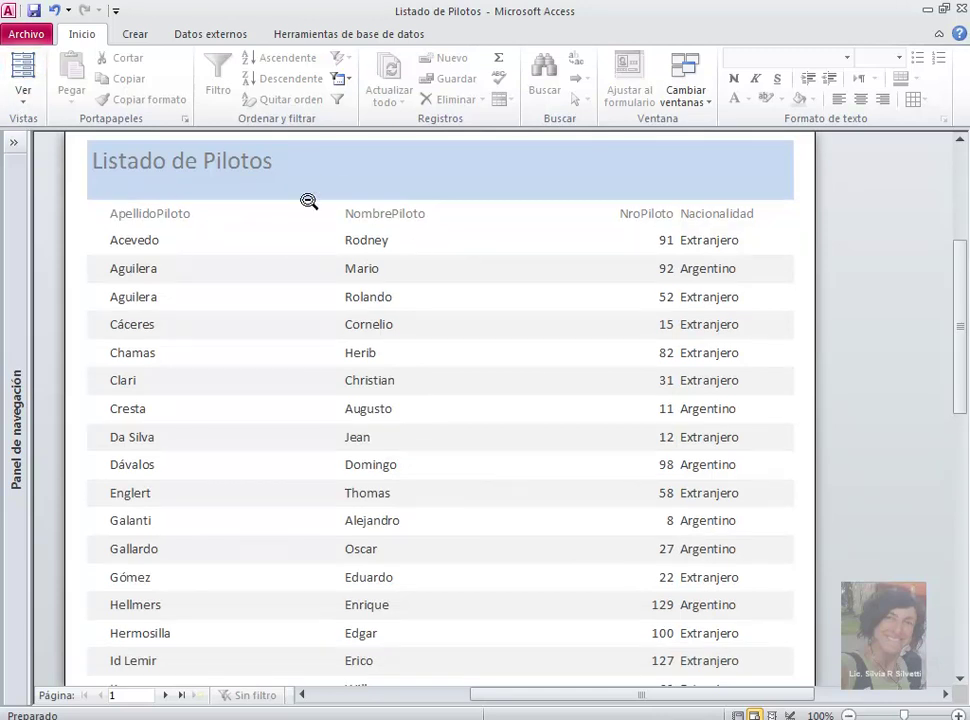
# Switch the Listado de Pilotos report to Design view
pyautogui.click(26, 104)
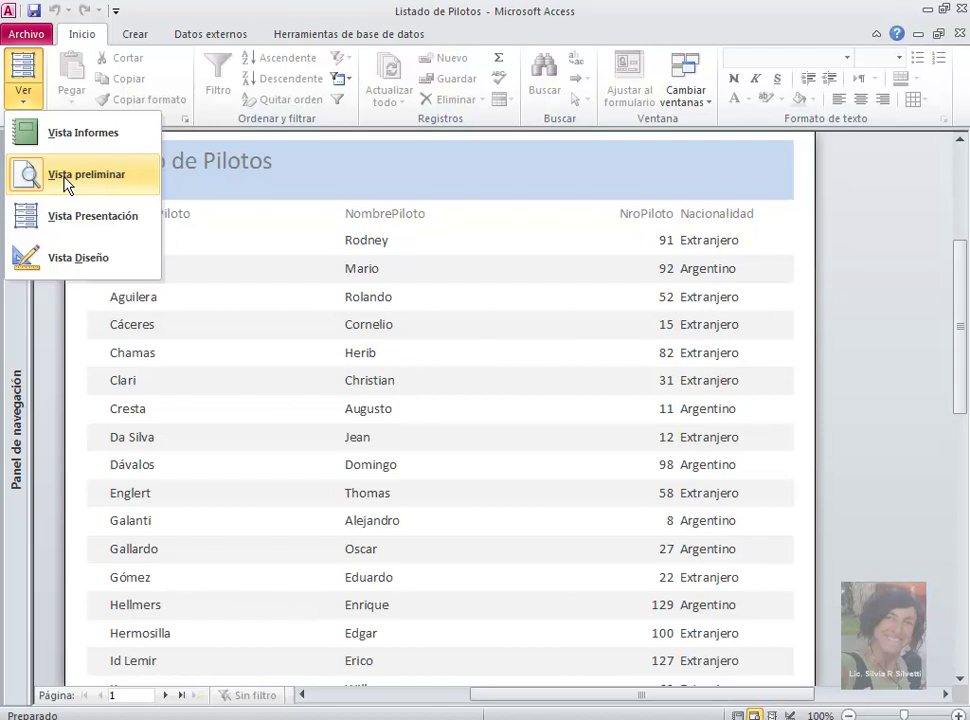
pyautogui.click(78, 262)
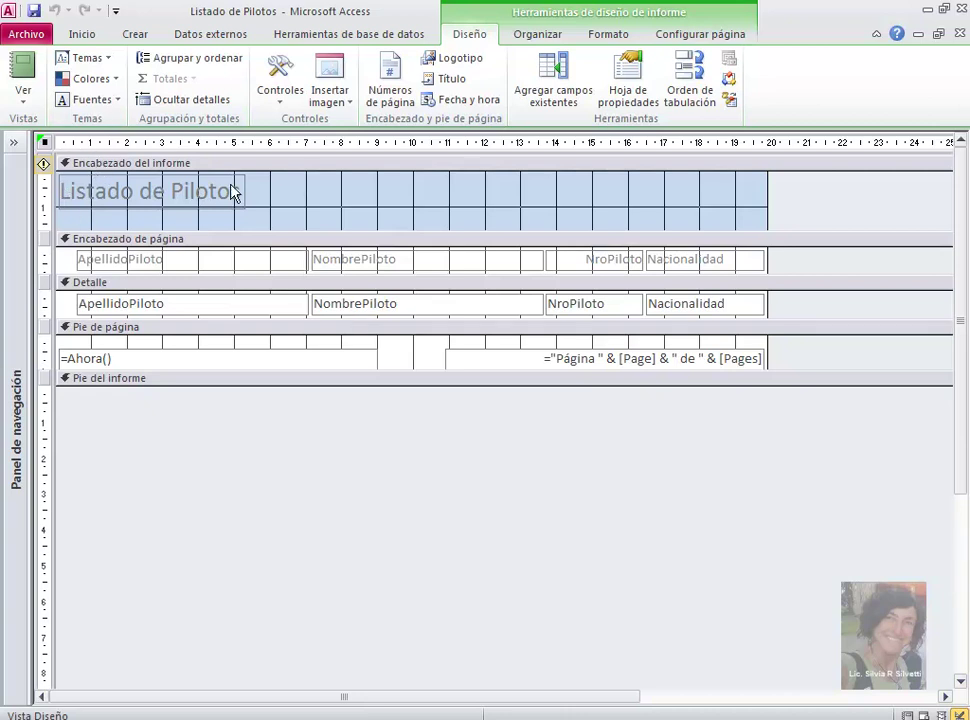
# Examine the format, data, event and other properties of the report header's title label, and close the property sheet
pyautogui.click(143, 192)
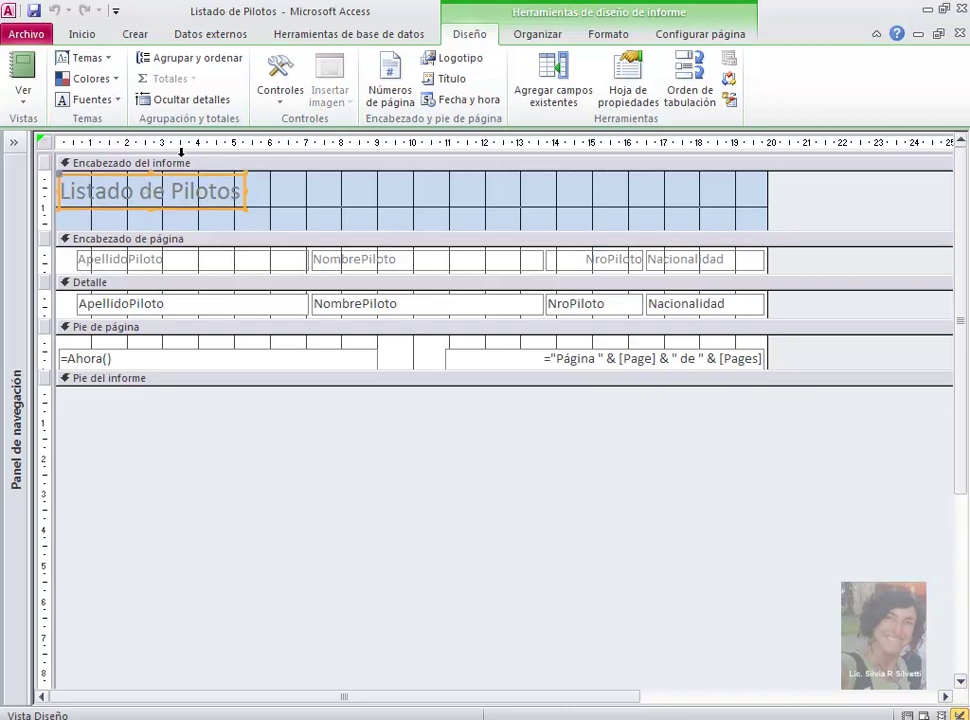
pyautogui.click(86, 34)
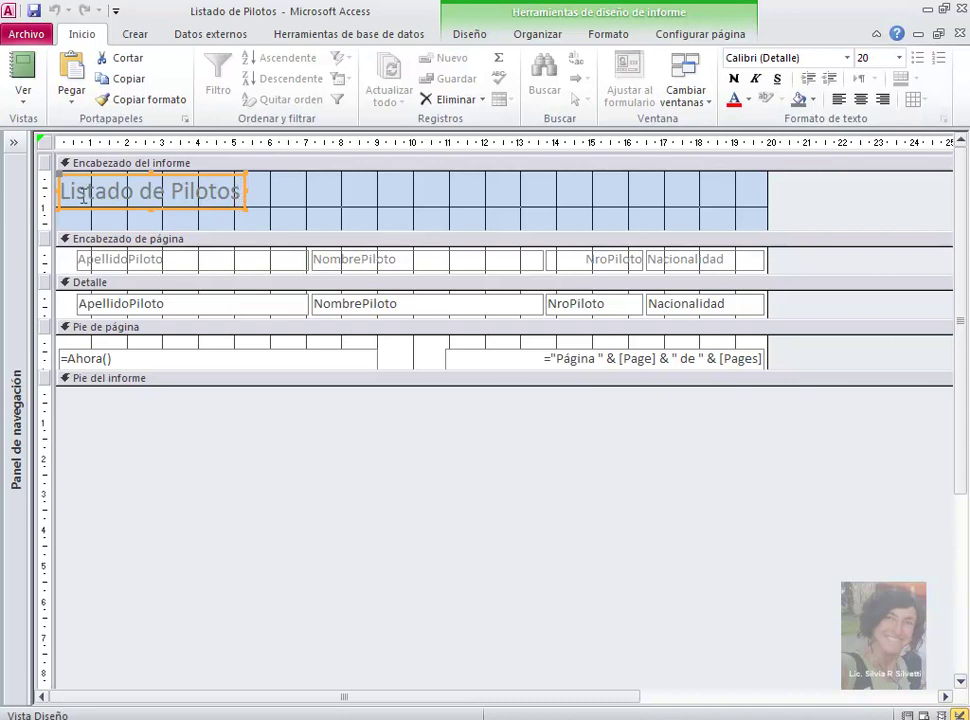
pyautogui.rightClick(226, 214)
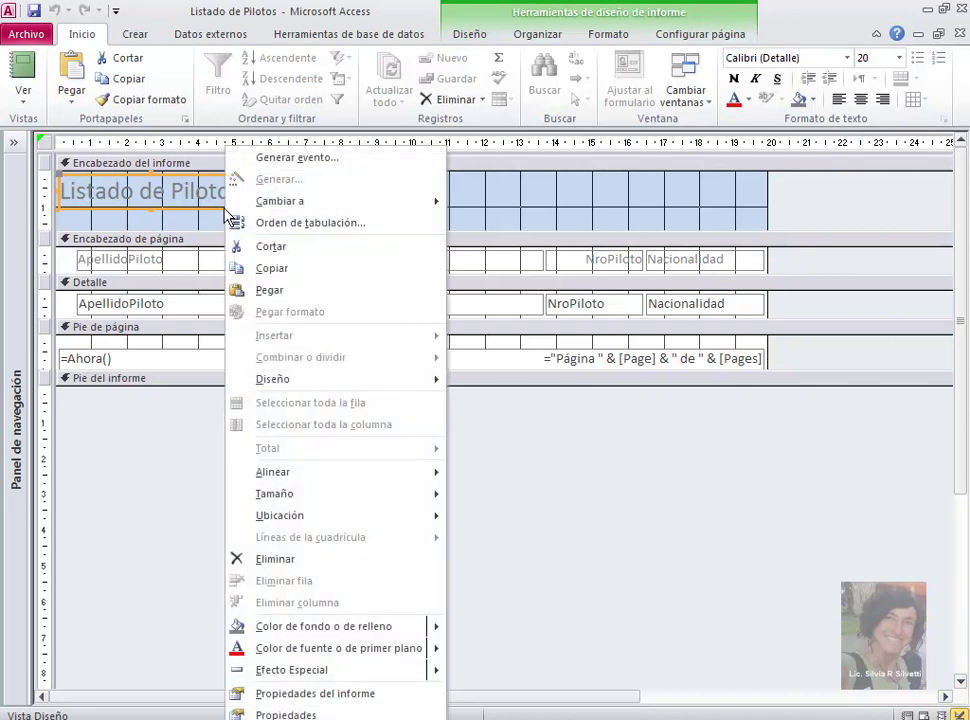
pyautogui.click(300, 713)
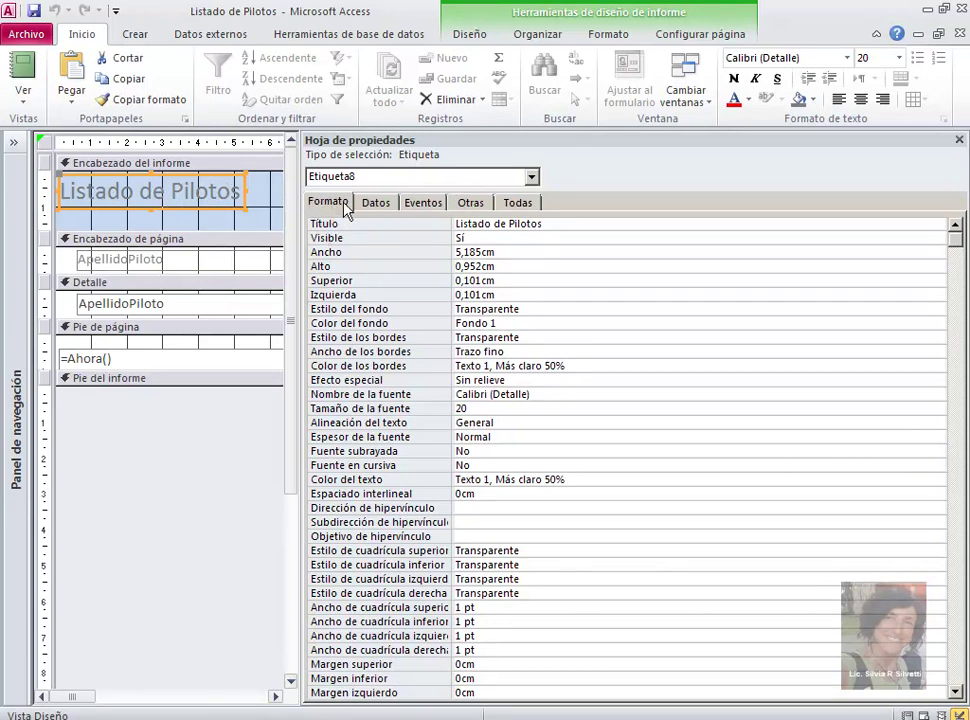
pyautogui.click(375, 203)
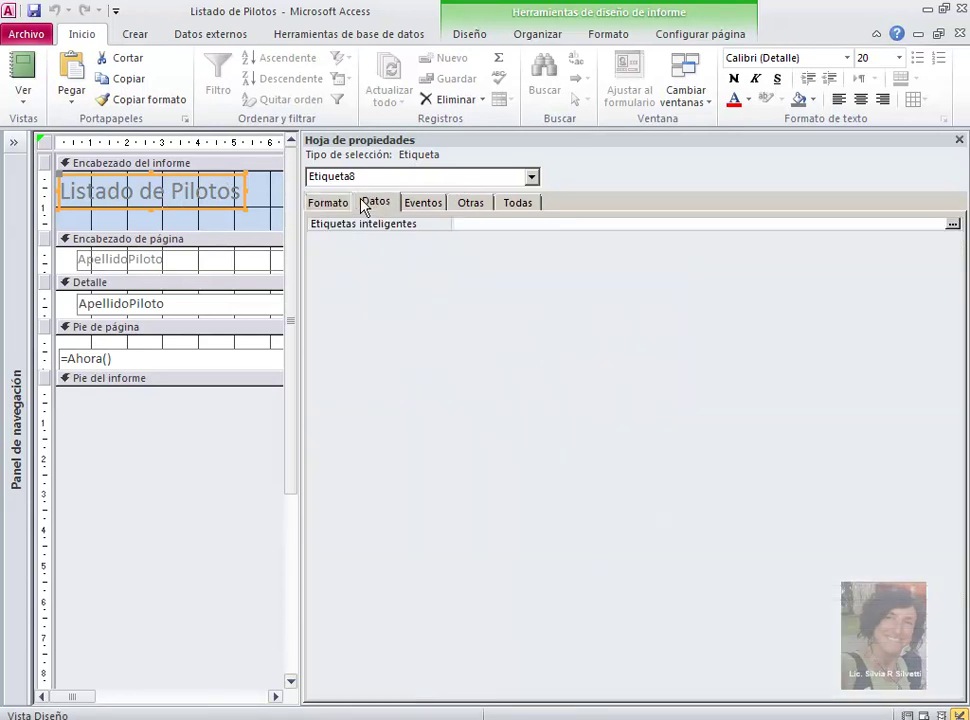
pyautogui.click(422, 204)
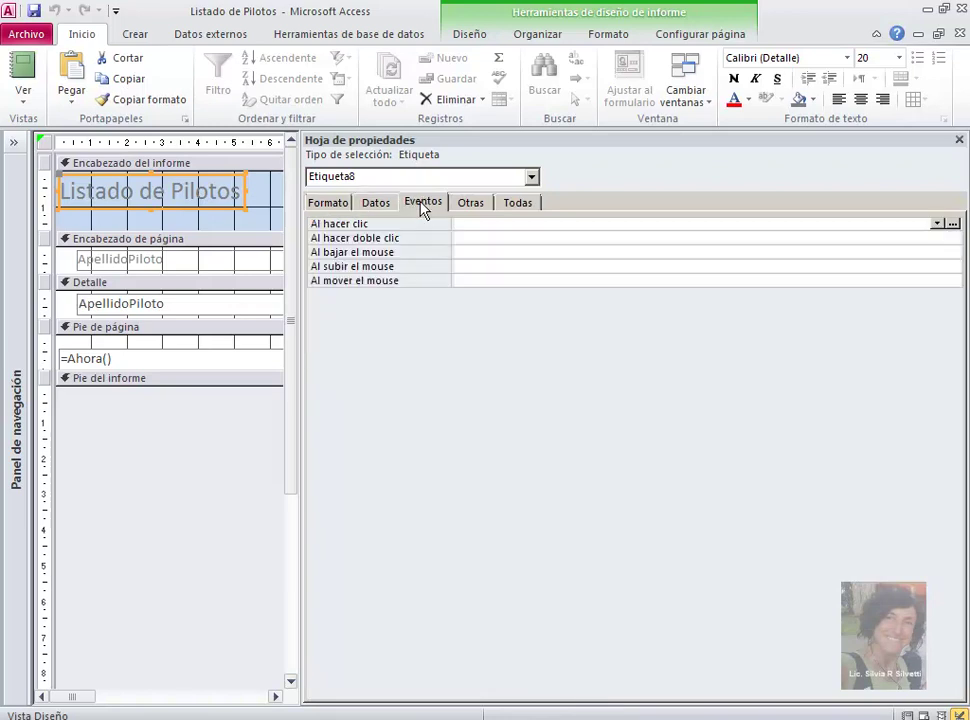
pyautogui.click(474, 205)
pyautogui.click(518, 206)
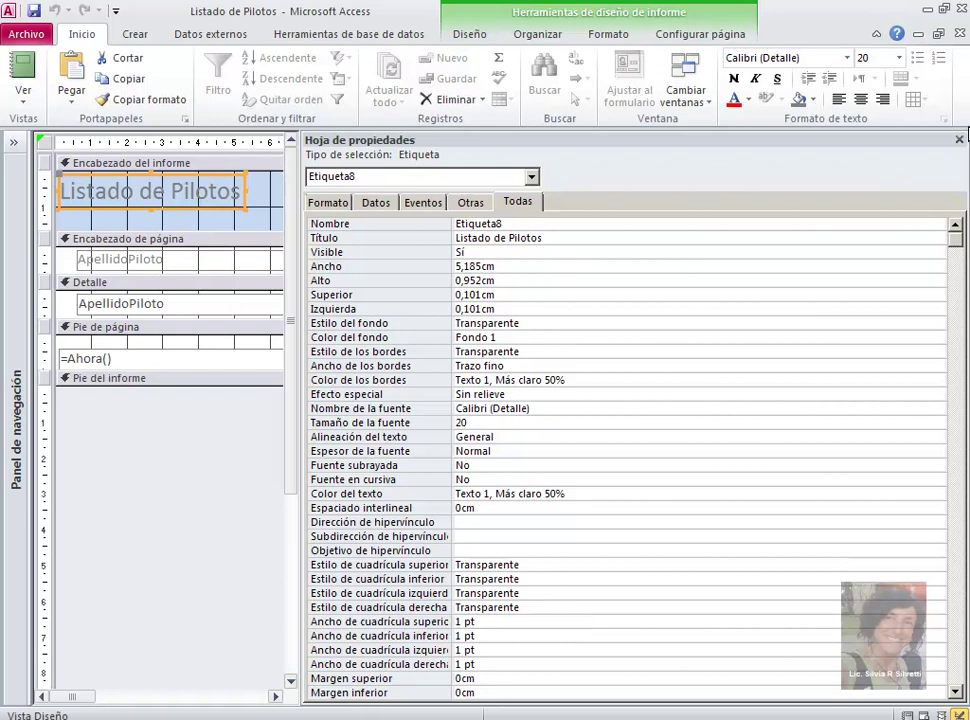
pyautogui.click(959, 140)
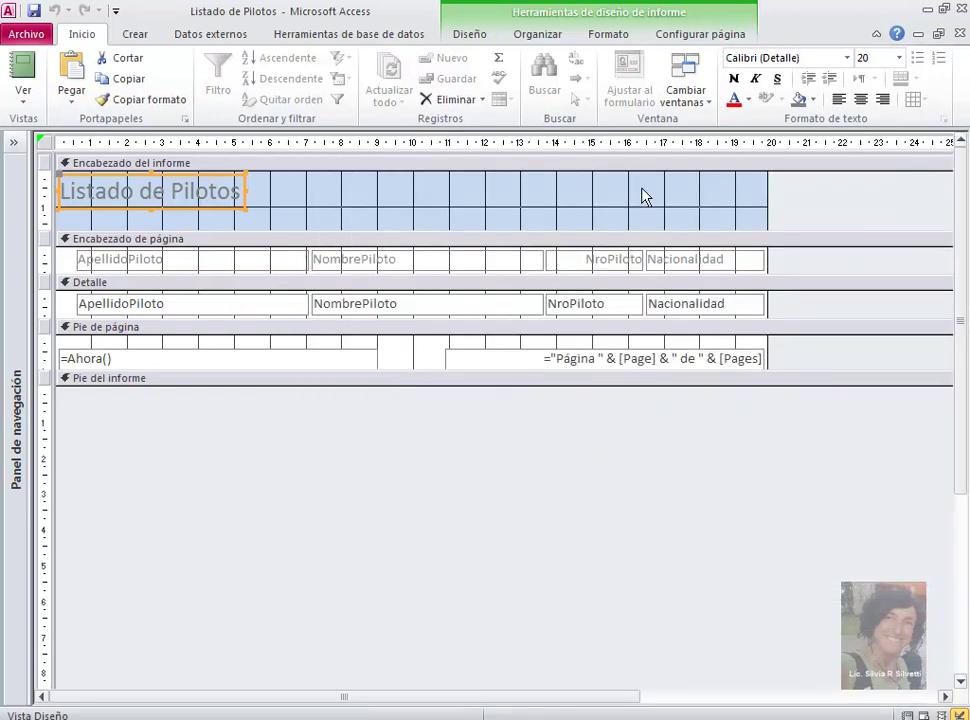
# Change the font colour of the Listado de Pilotos title label to a dark orange theme colour
pyautogui.click(749, 101)
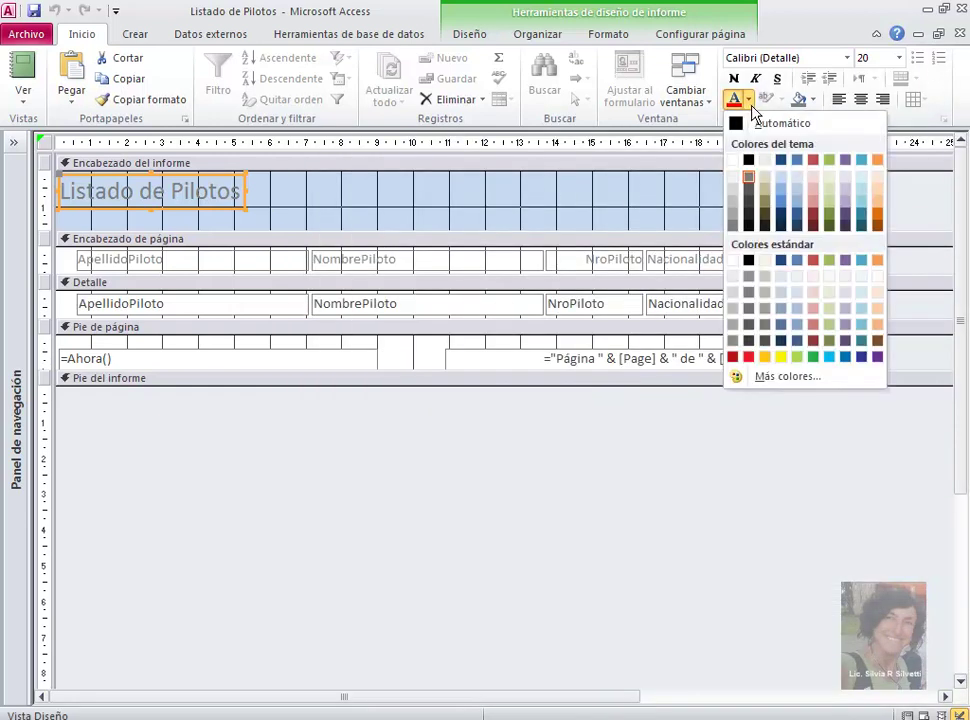
pyautogui.click(879, 219)
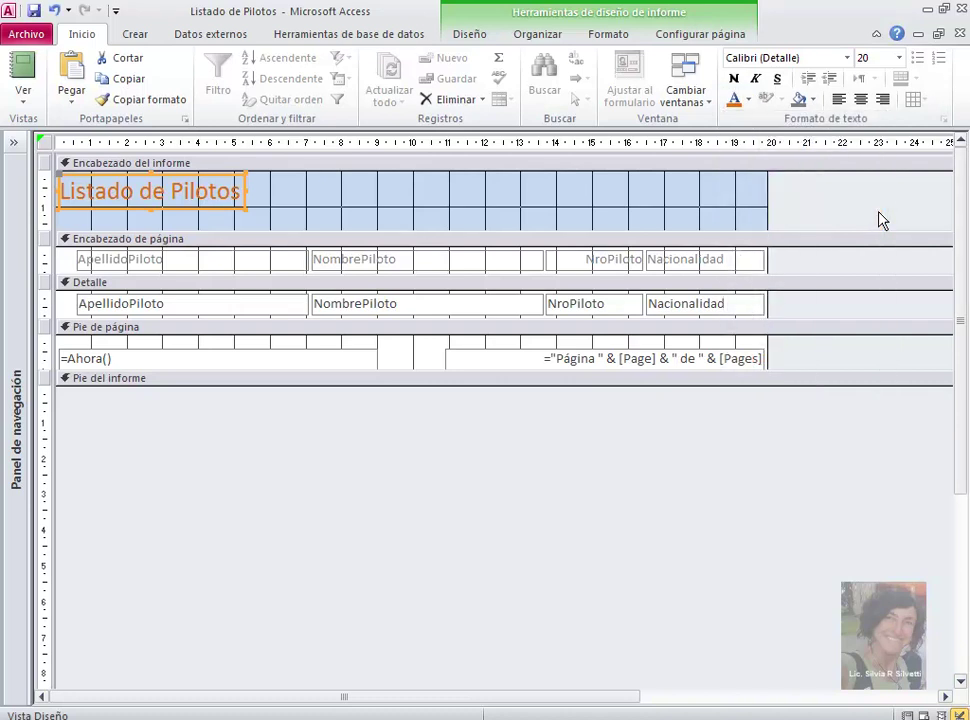
# Set the report header section's background to a light olive green theme colour through its properties, and close the property sheet
pyautogui.click(676, 207)
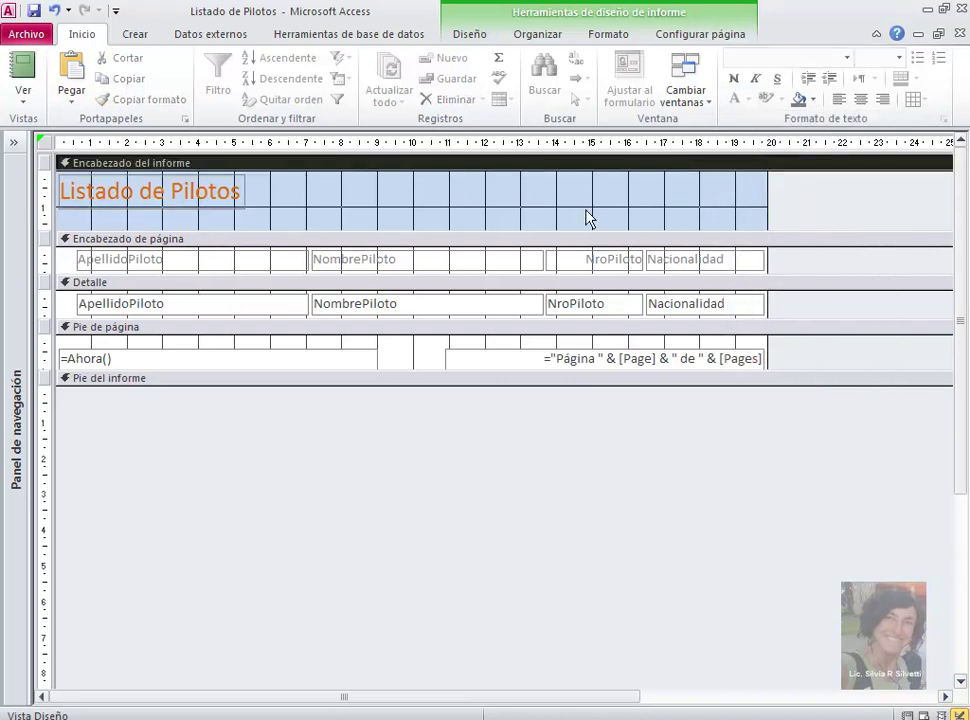
pyautogui.rightClick(351, 198)
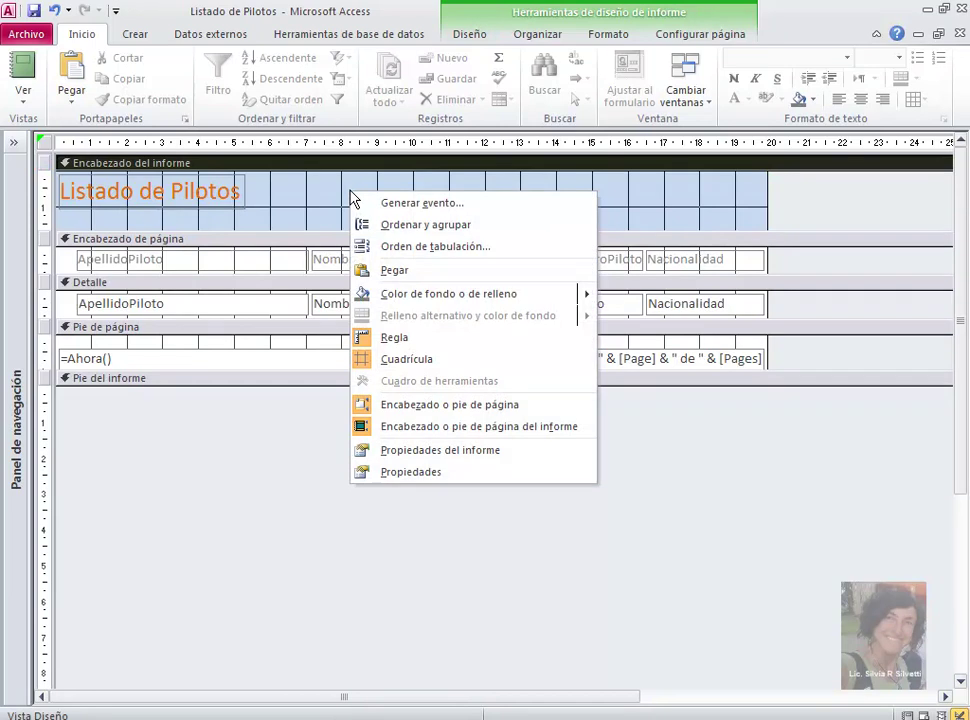
pyautogui.click(412, 472)
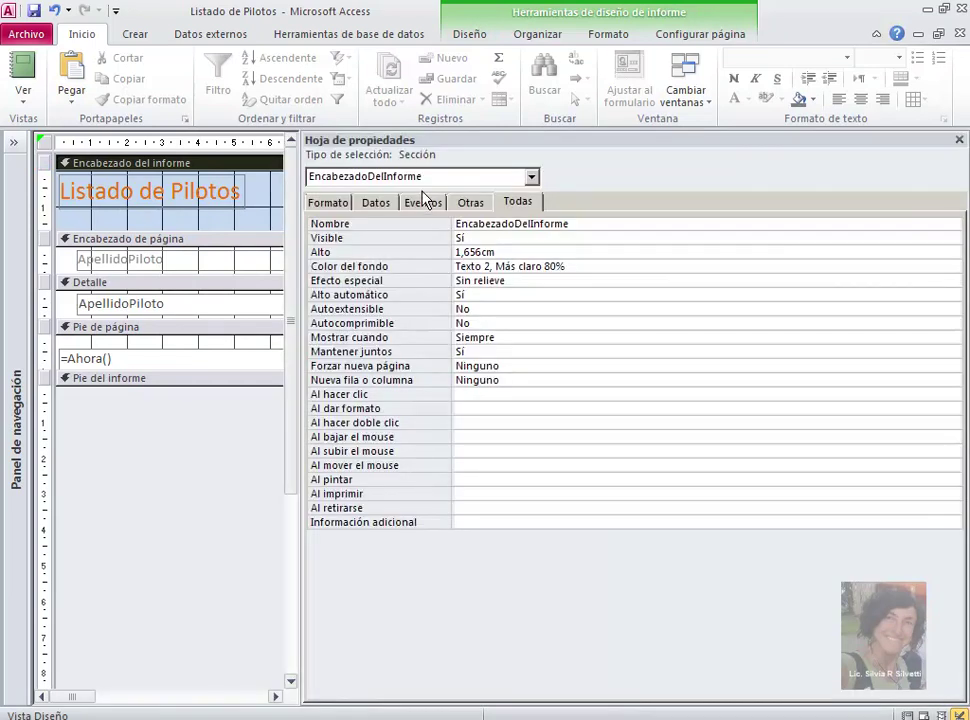
pyautogui.click(329, 204)
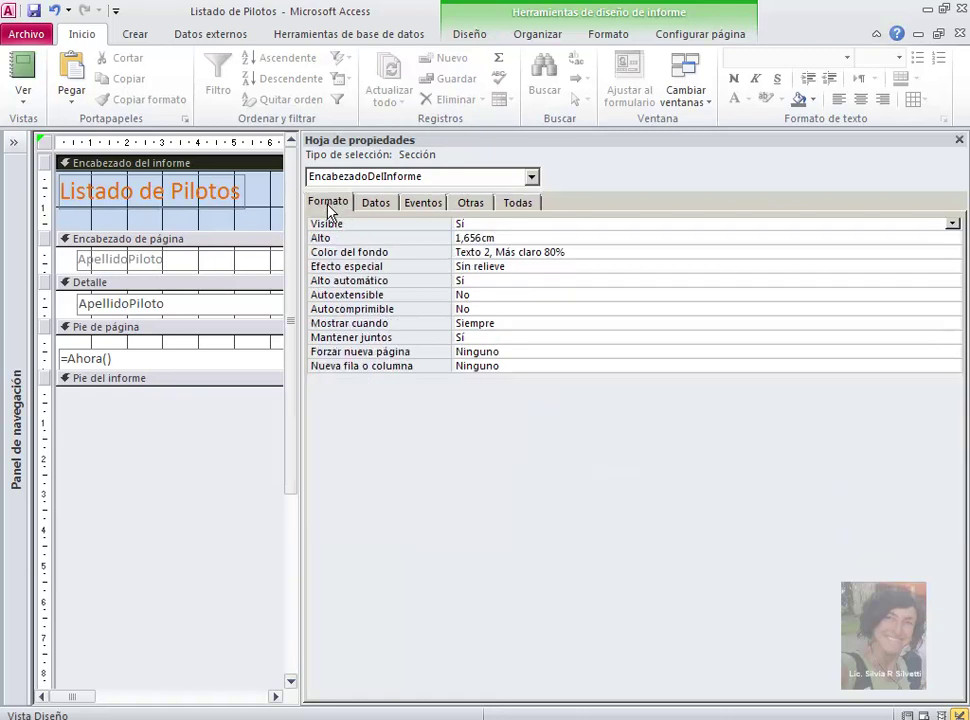
pyautogui.click(580, 252)
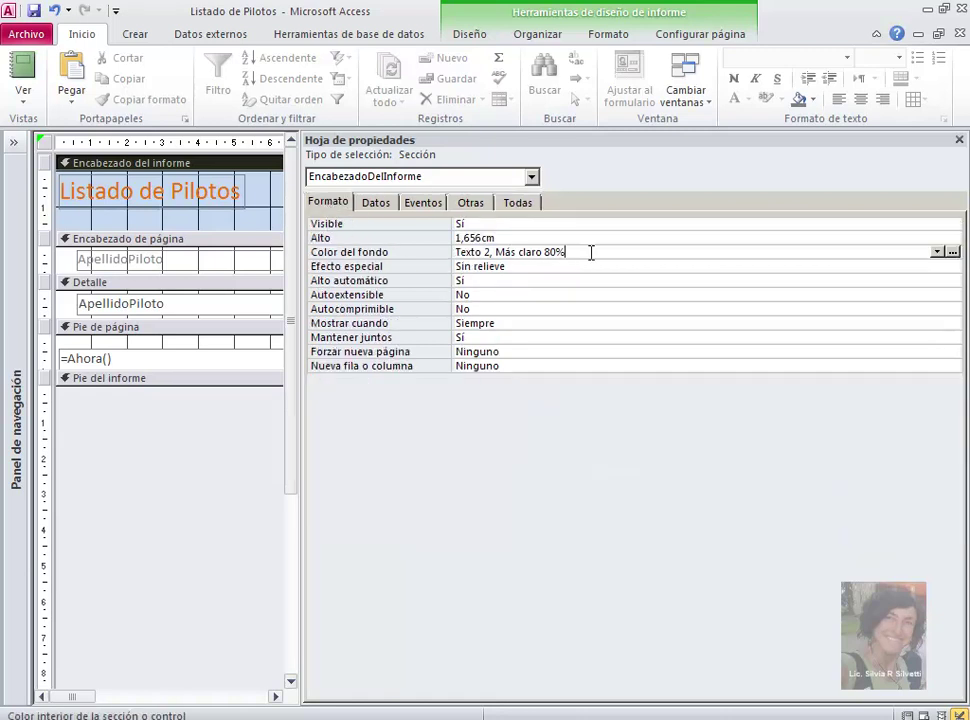
pyautogui.click(954, 254)
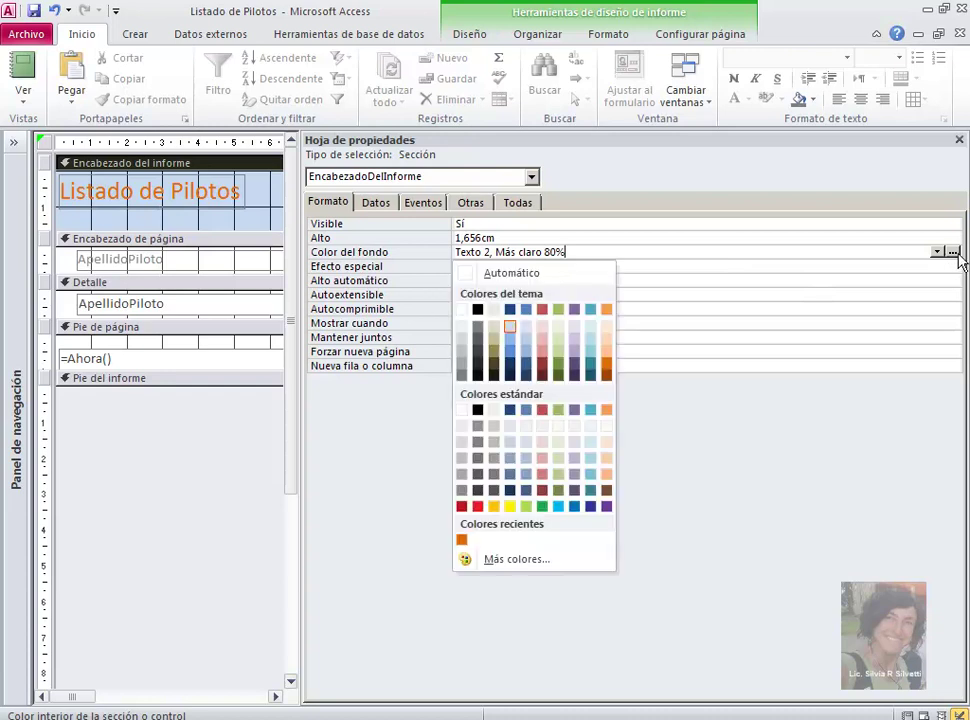
pyautogui.click(558, 357)
pyautogui.click(959, 140)
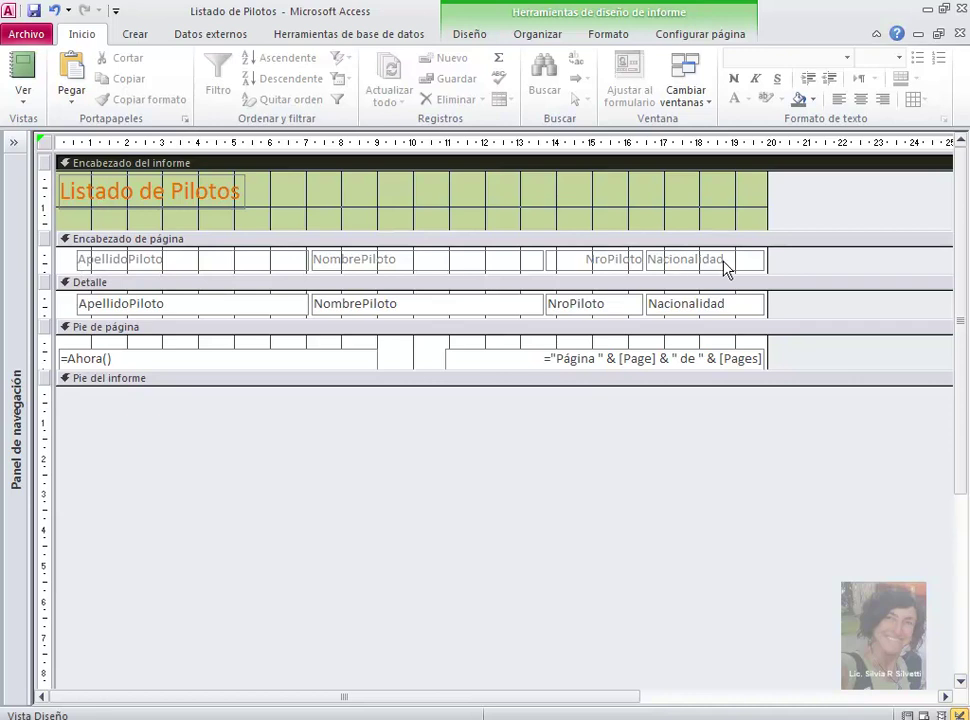
# Format the four column labels in the page header as bold with the darkest orange theme font colour
pyautogui.click(159, 264)
pyautogui.click(366, 262)
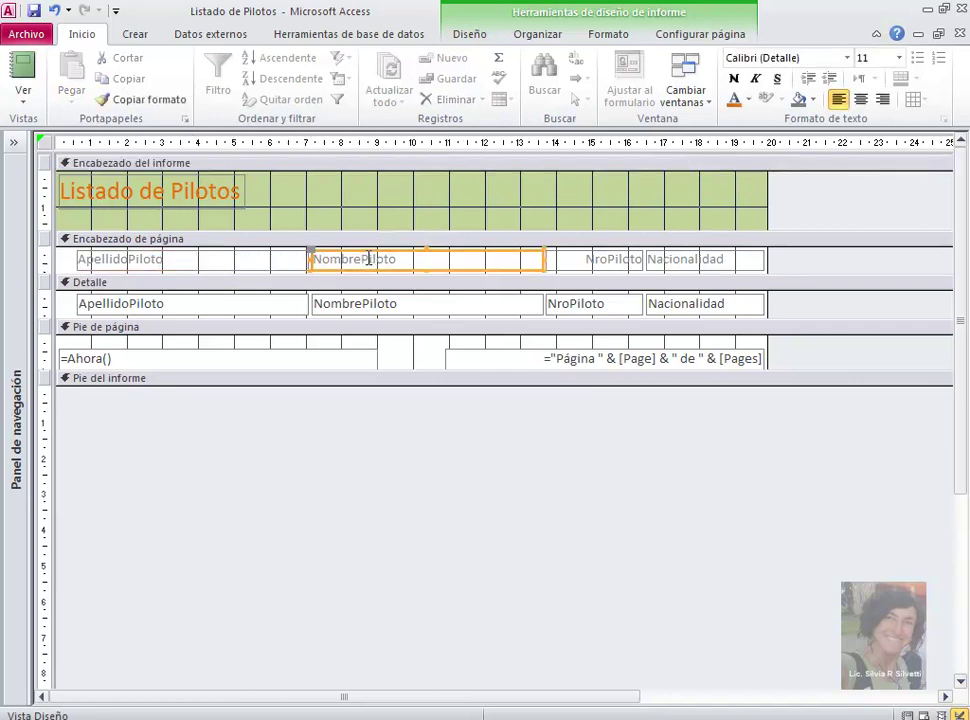
pyautogui.click(616, 268)
pyautogui.click(690, 262)
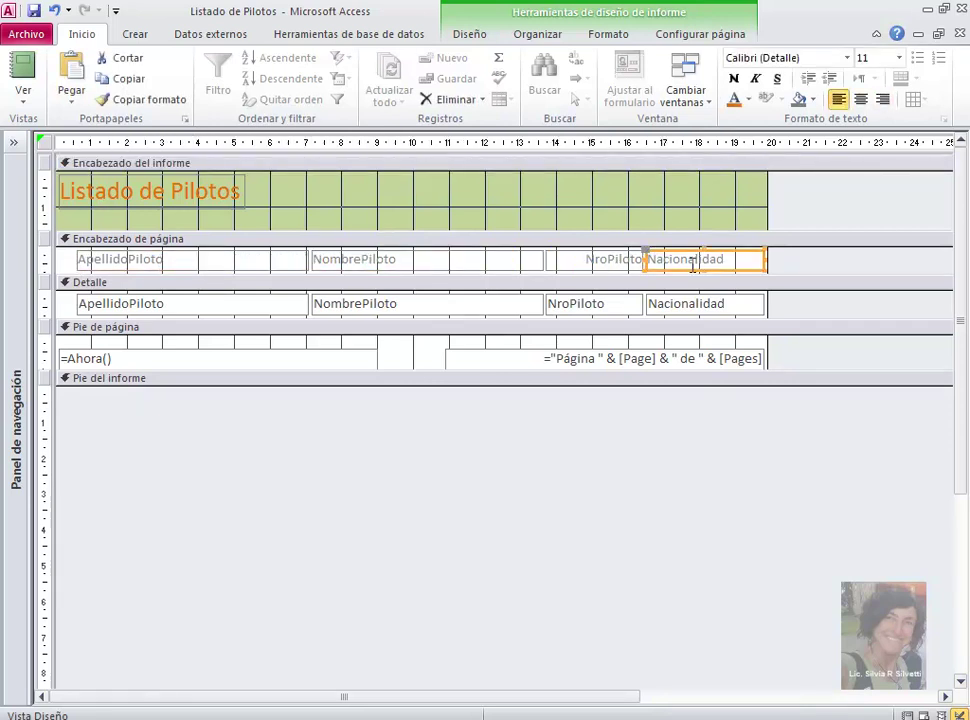
pyautogui.click(139, 262)
pyautogui.click(380, 262)
pyautogui.click(598, 262)
pyautogui.click(693, 259)
pyautogui.click(46, 259)
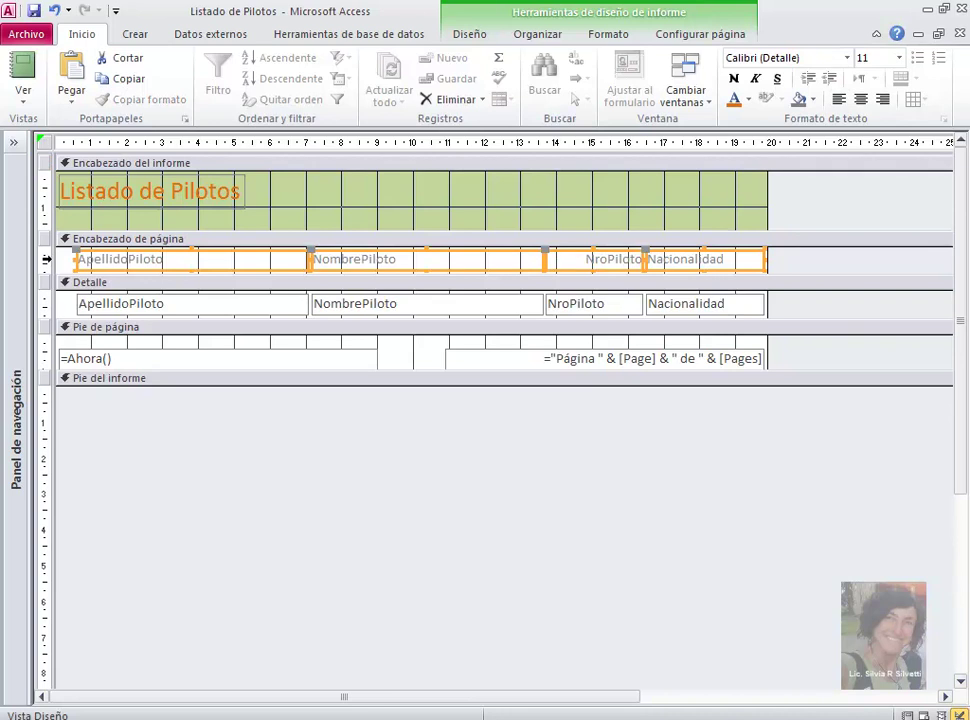
pyautogui.click(749, 101)
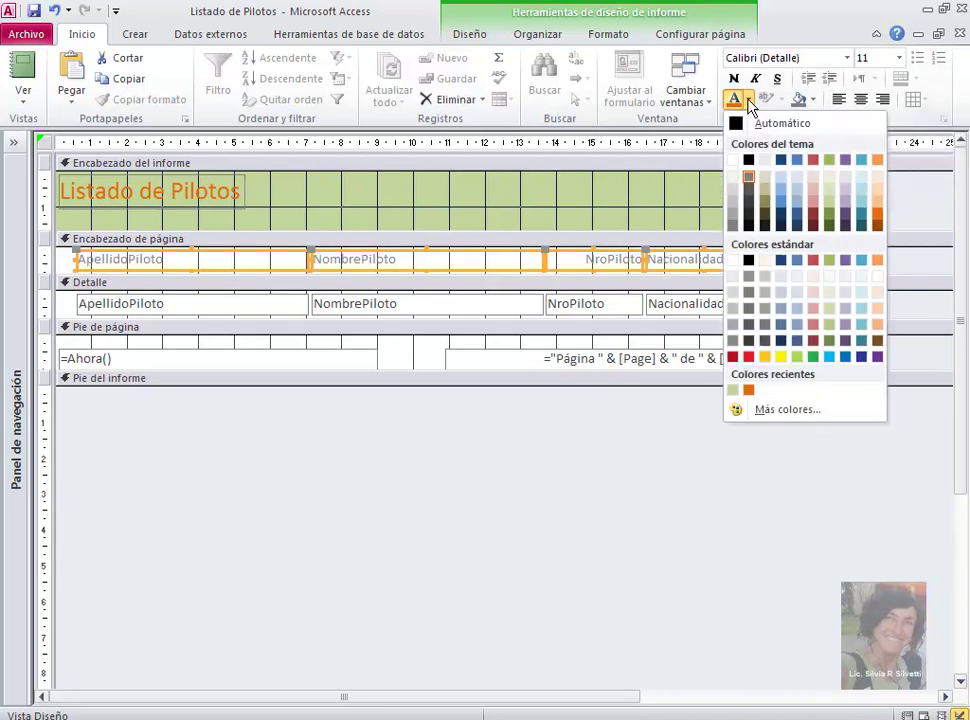
pyautogui.click(877, 222)
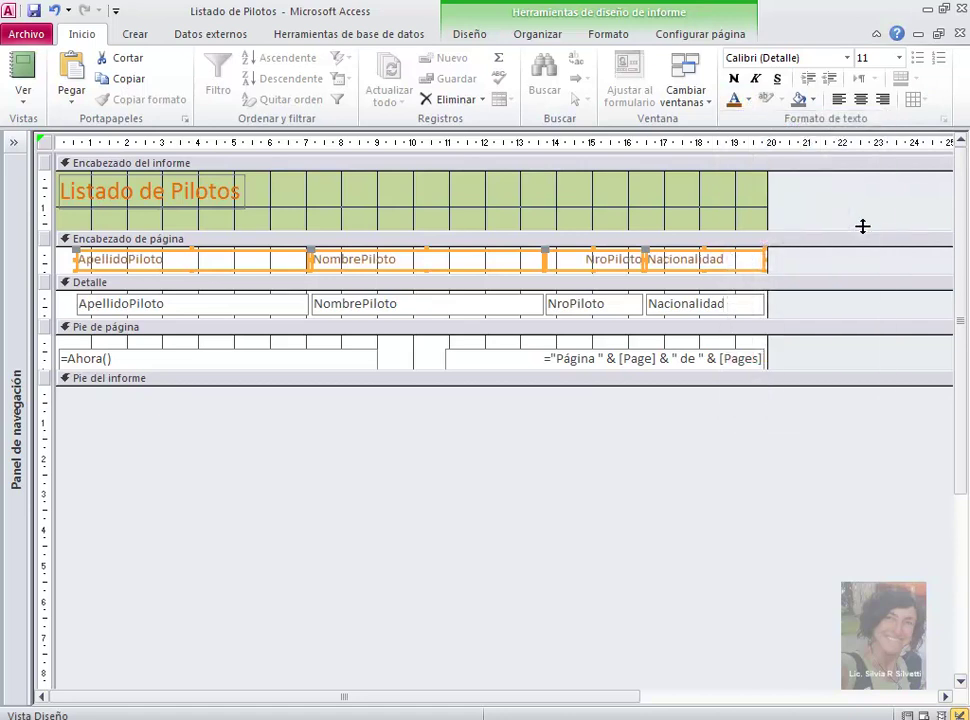
pyautogui.click(734, 78)
# Extend the report footer section to about 1.5 cm tall and narrow the ApellidoPiloto label and text box together to about 5.6 cm
pyautogui.click(540, 282)
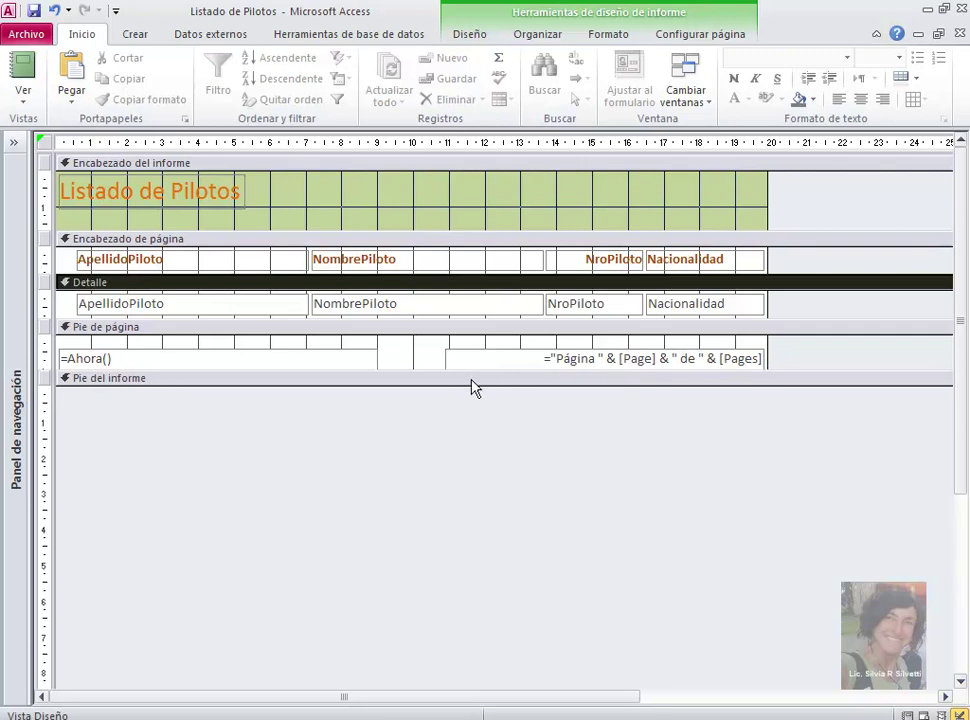
pyautogui.moveTo(440, 383); pyautogui.dragTo(440, 442)
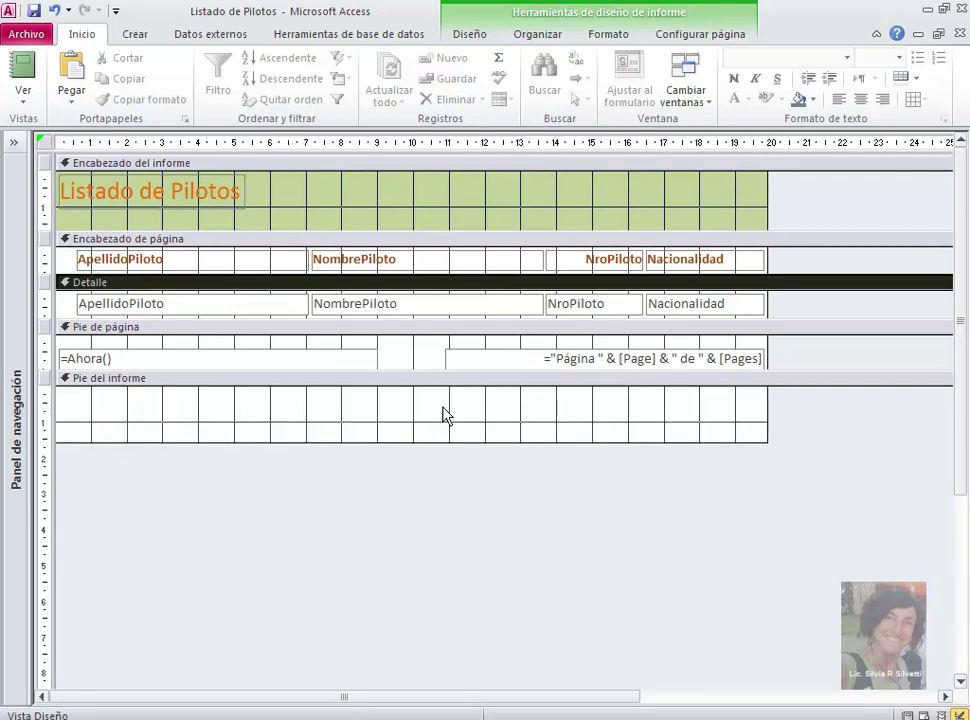
pyautogui.click(225, 256)
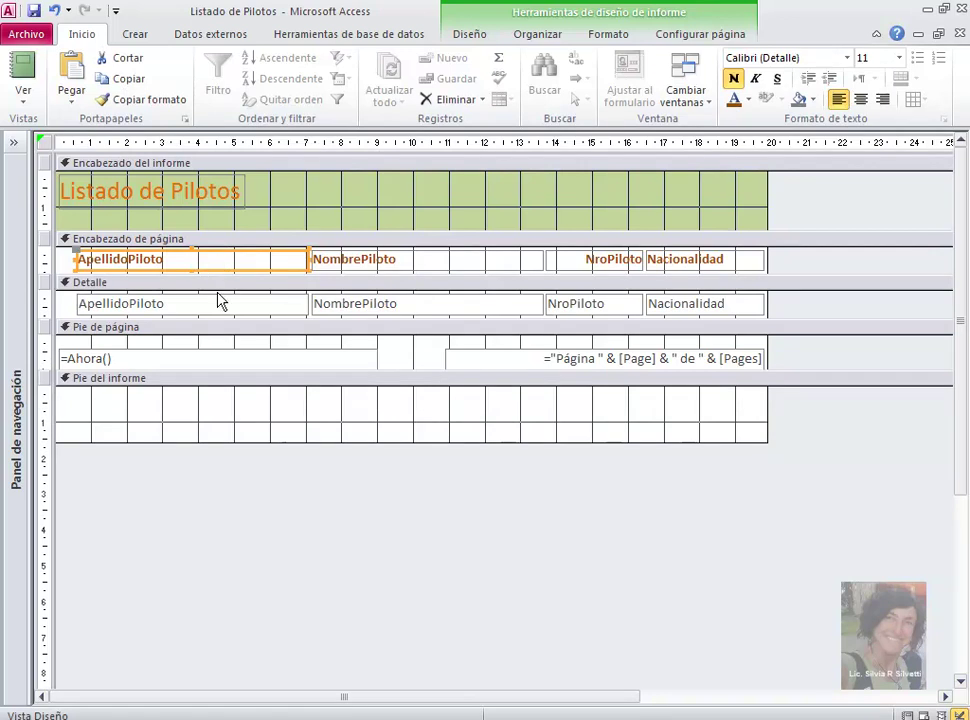
pyautogui.keyDown('shift'); pyautogui.click(222, 306); pyautogui.keyUp('shift')
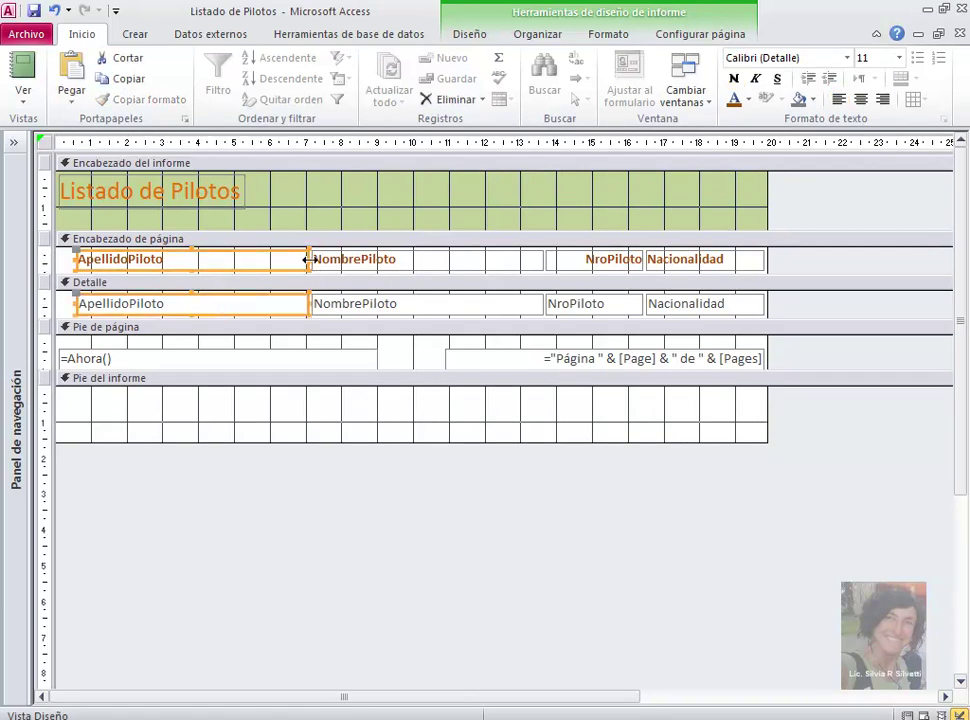
pyautogui.moveTo(305, 258); pyautogui.dragTo(274, 258)
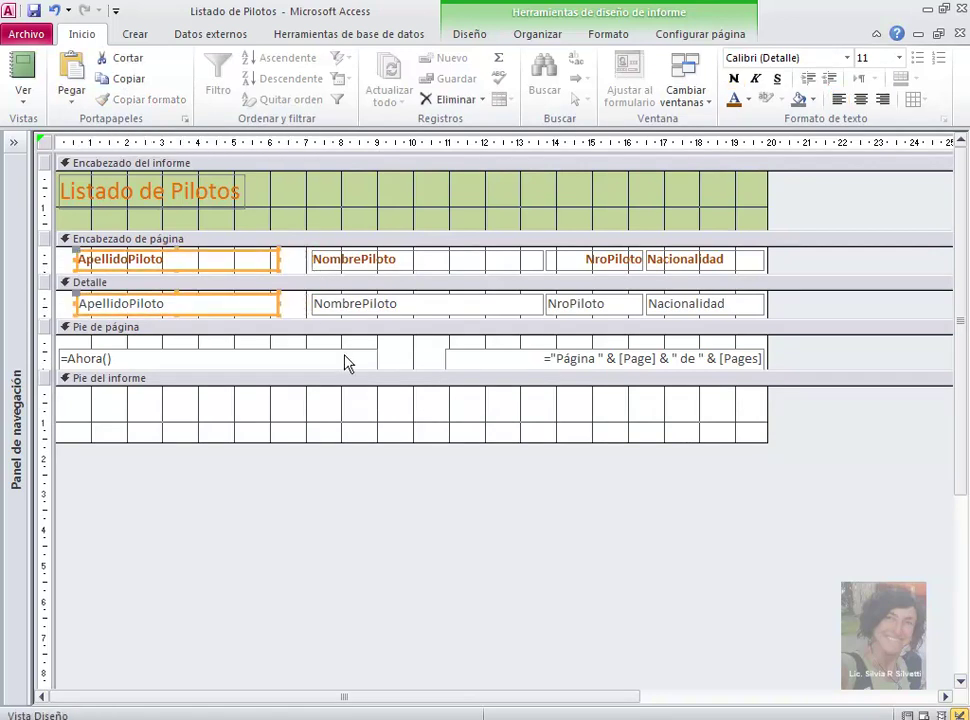
# Try to move the ApellidoPiloto column label in the page header on its own, and undo the move
pyautogui.click(298, 316)
pyautogui.moveTo(262, 262); pyautogui.dragTo(272, 265)
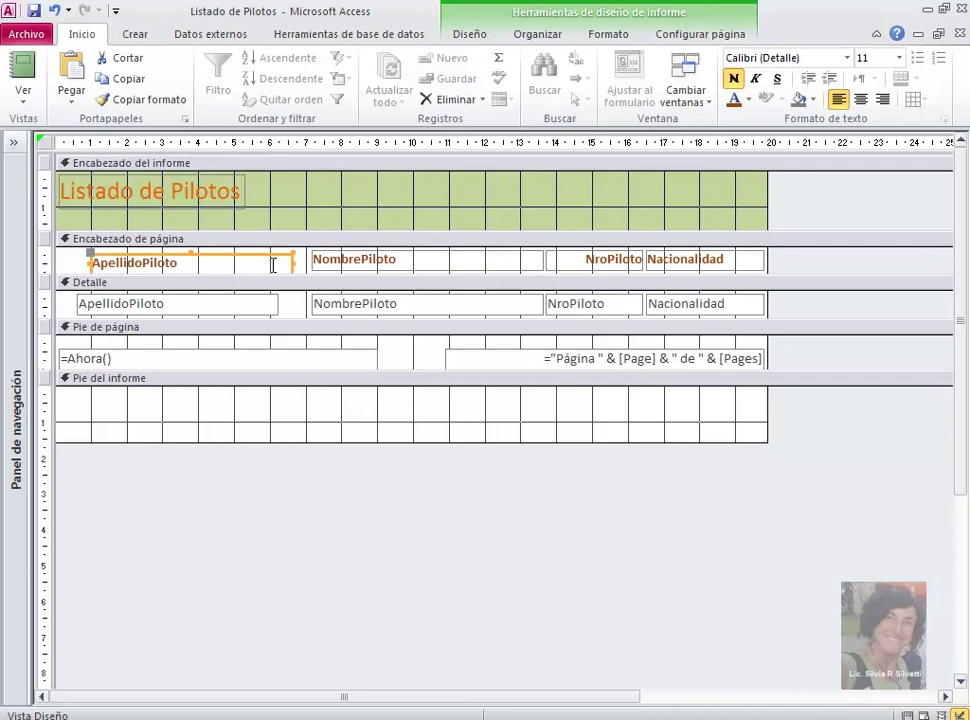
pyautogui.hotkey('ctrl', 'z')
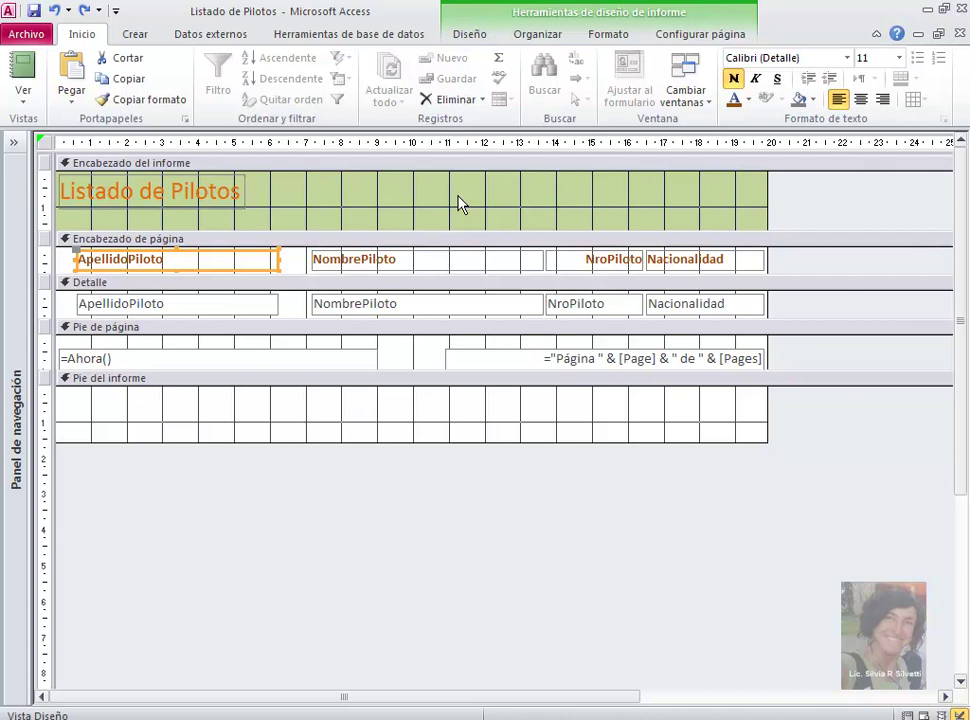
pyautogui.click(479, 37)
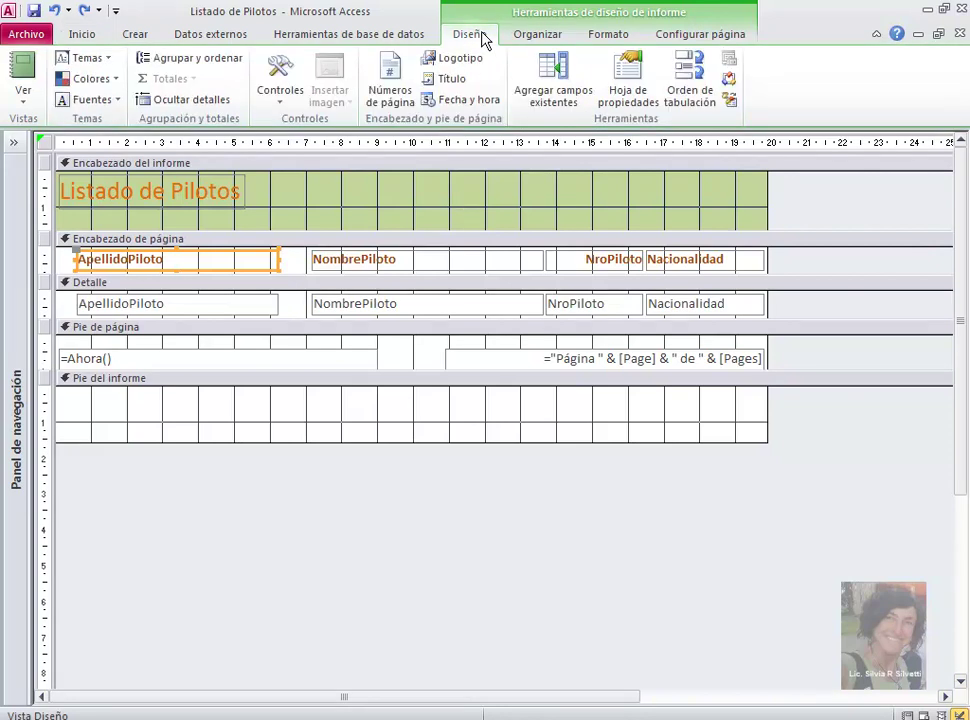
pyautogui.click(281, 105)
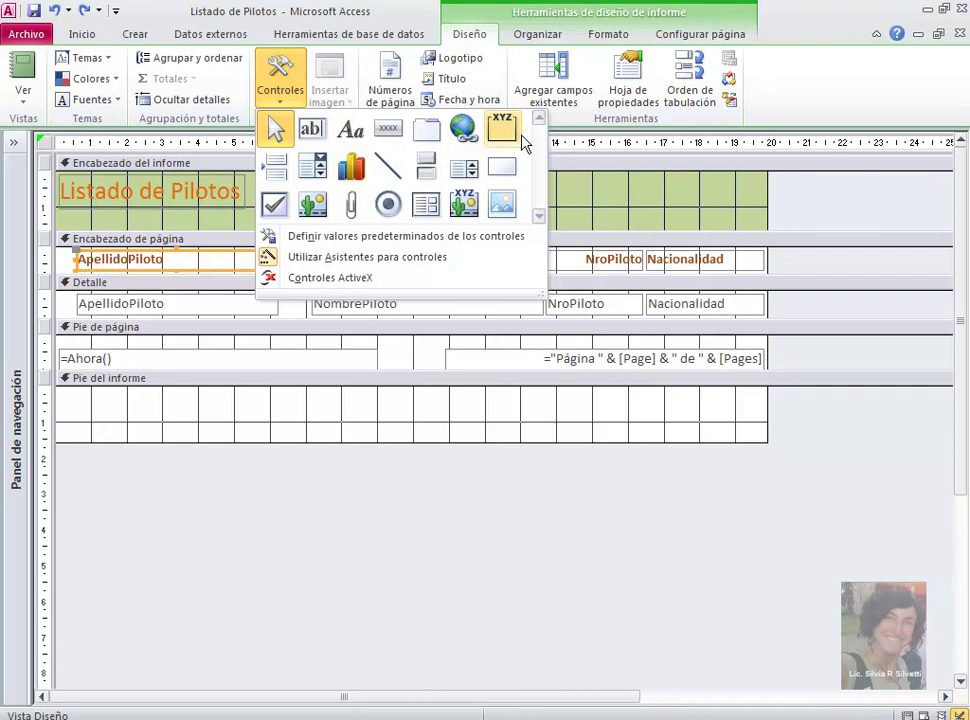
pyautogui.click(503, 216)
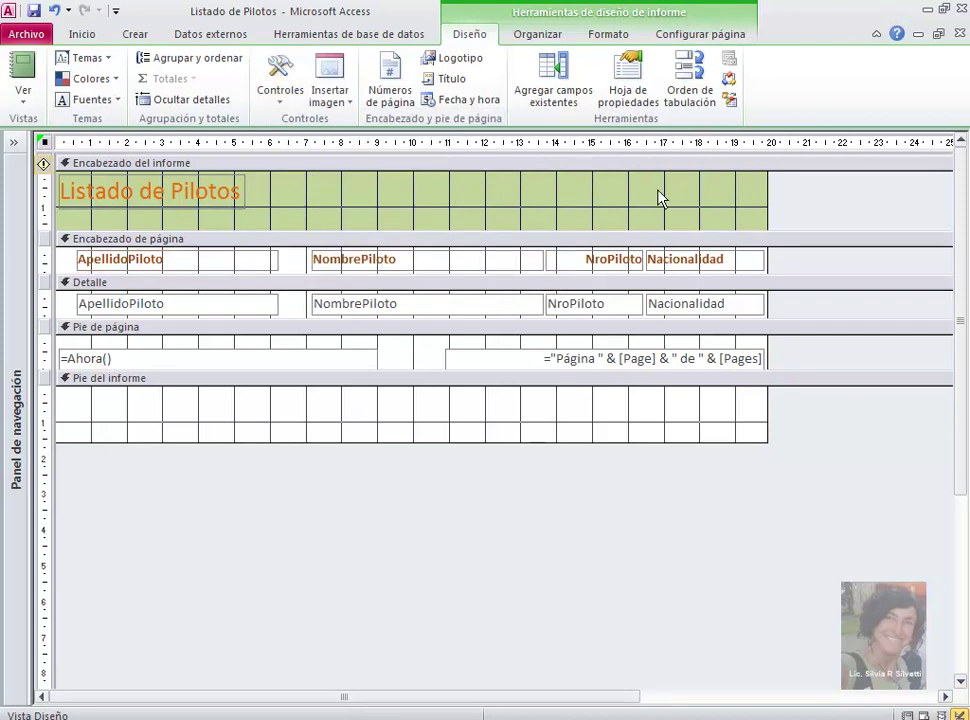
# Show the Listado de Pilotos report in print preview and inspect the page at reading size and as a whole
pyautogui.click(24, 97)
pyautogui.click(62, 190)
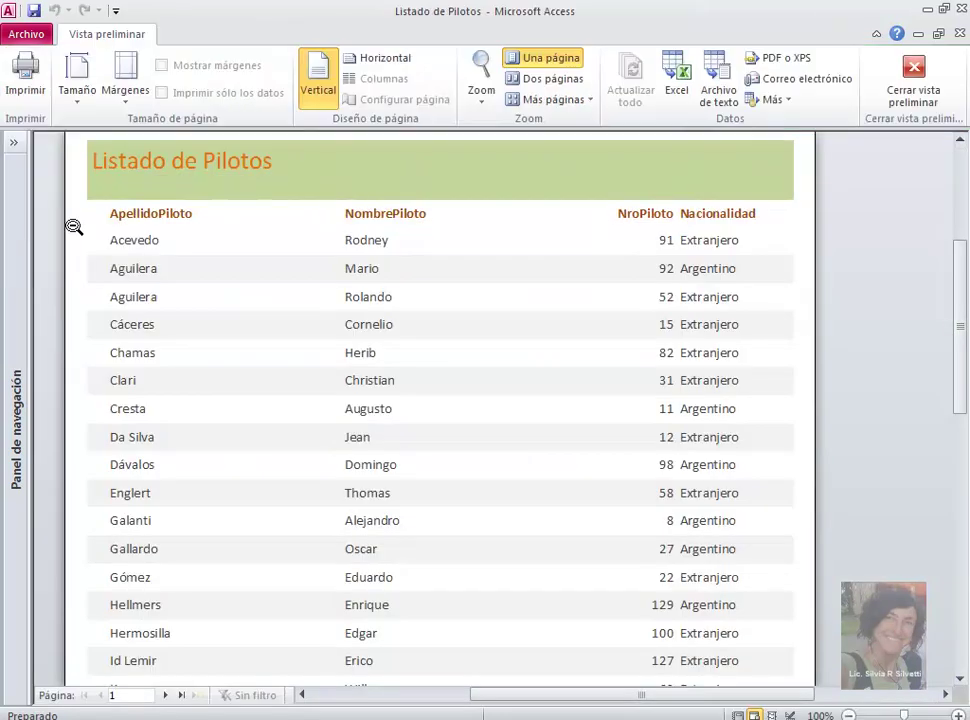
pyautogui.click(745, 259)
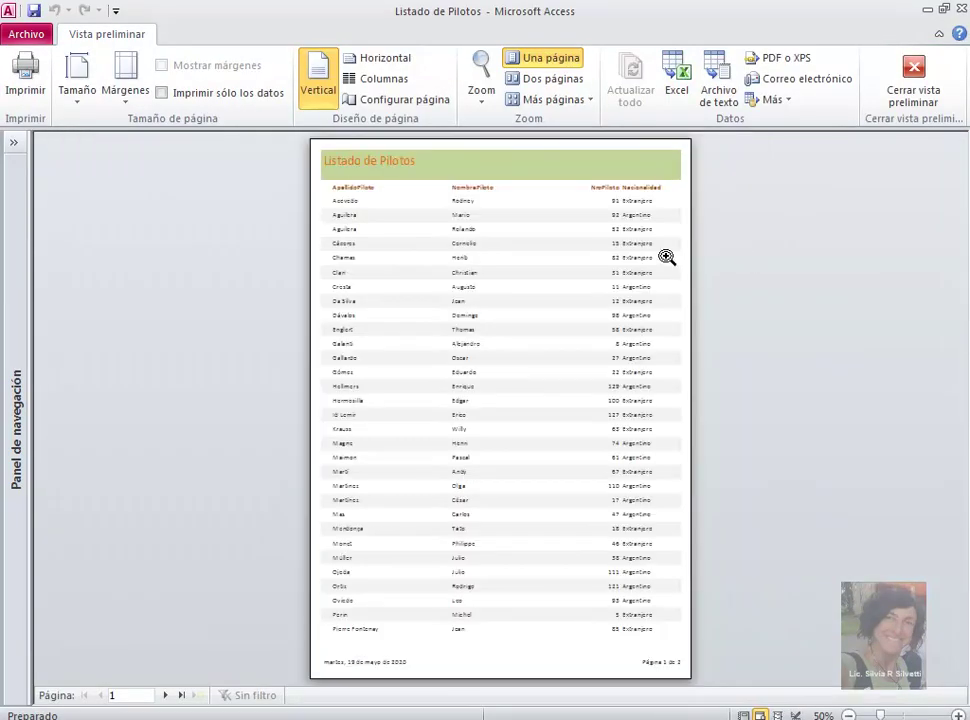
pyautogui.click(475, 214)
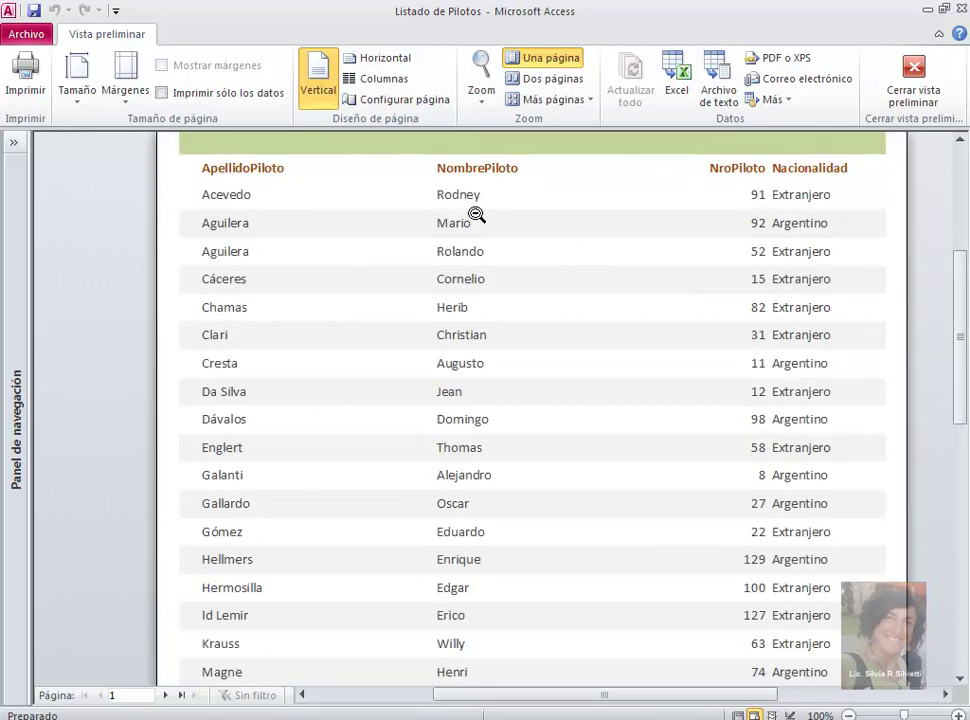
pyautogui.click(475, 214)
# Leave the print preview and close the Listado de Pilotos report, saving its design changes
pyautogui.click(925, 85)
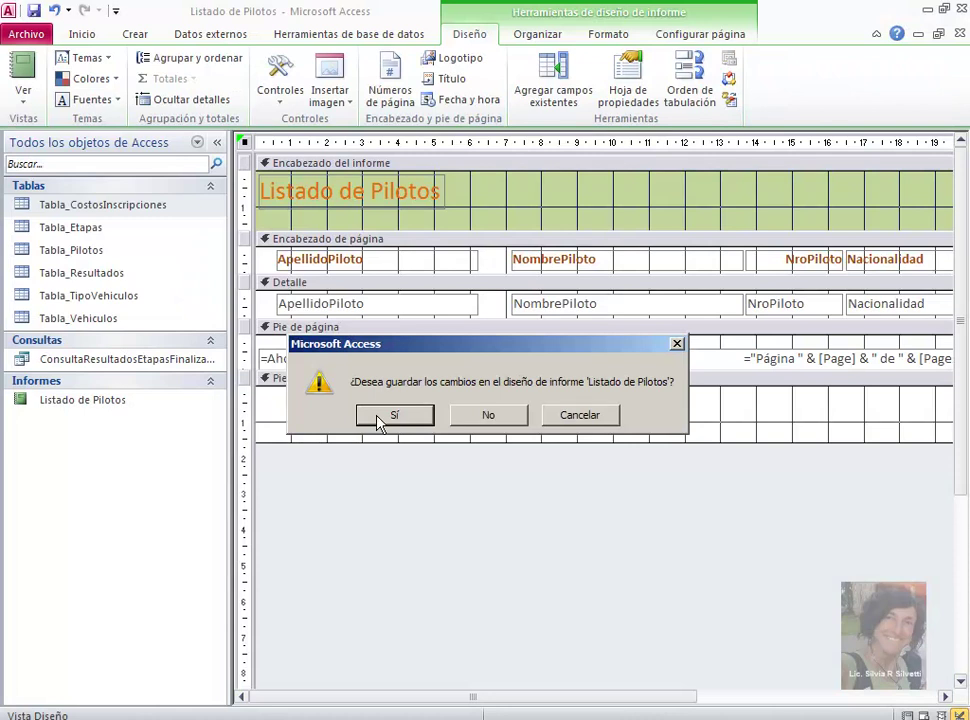
pyautogui.click(392, 415)
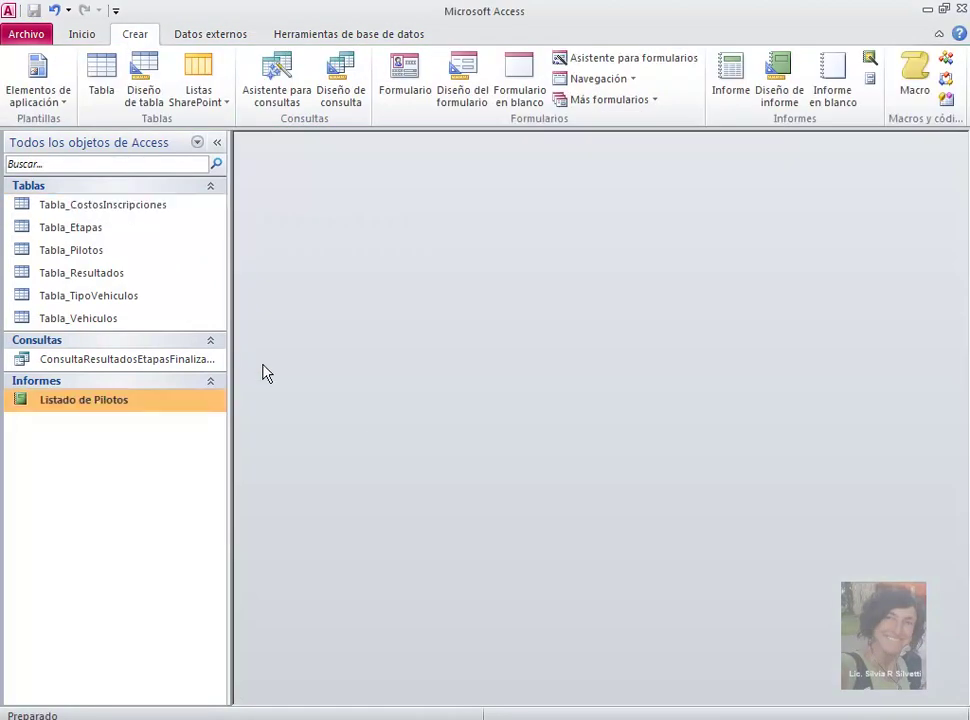
# Open the saved Listado de Pilotos report, check which views it offers, and close it again
pyautogui.doubleClick(98, 403)
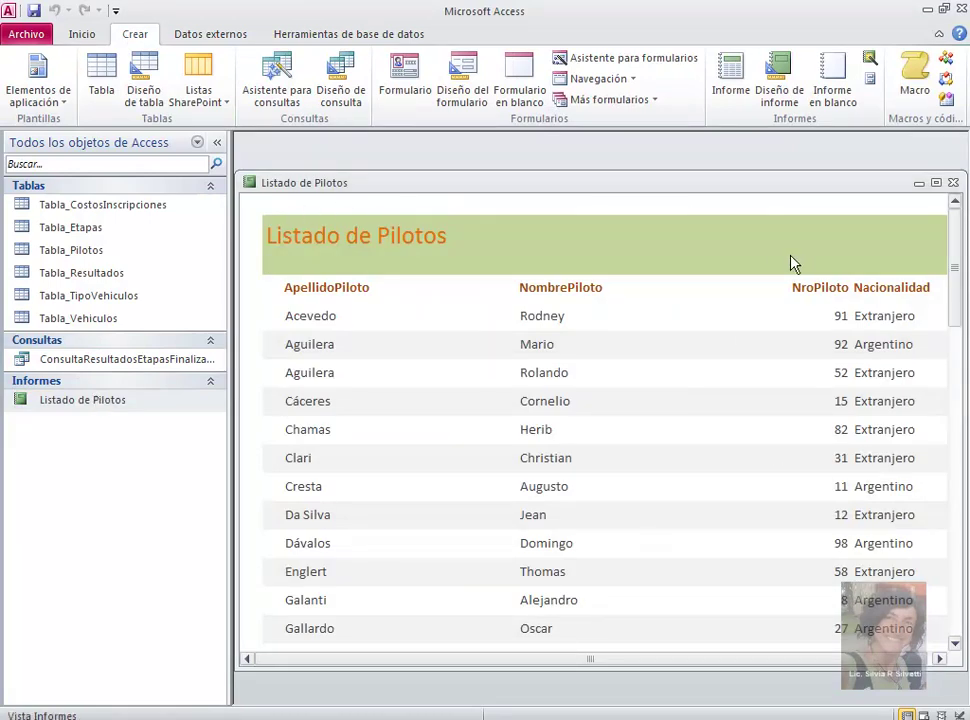
pyautogui.click(89, 36)
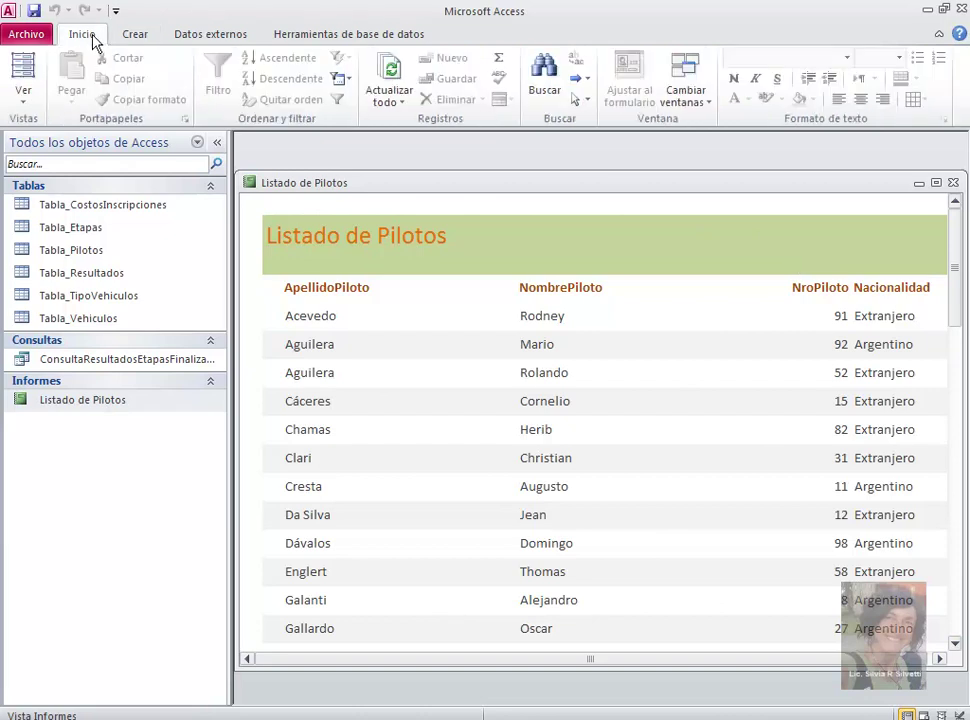
pyautogui.click(24, 95)
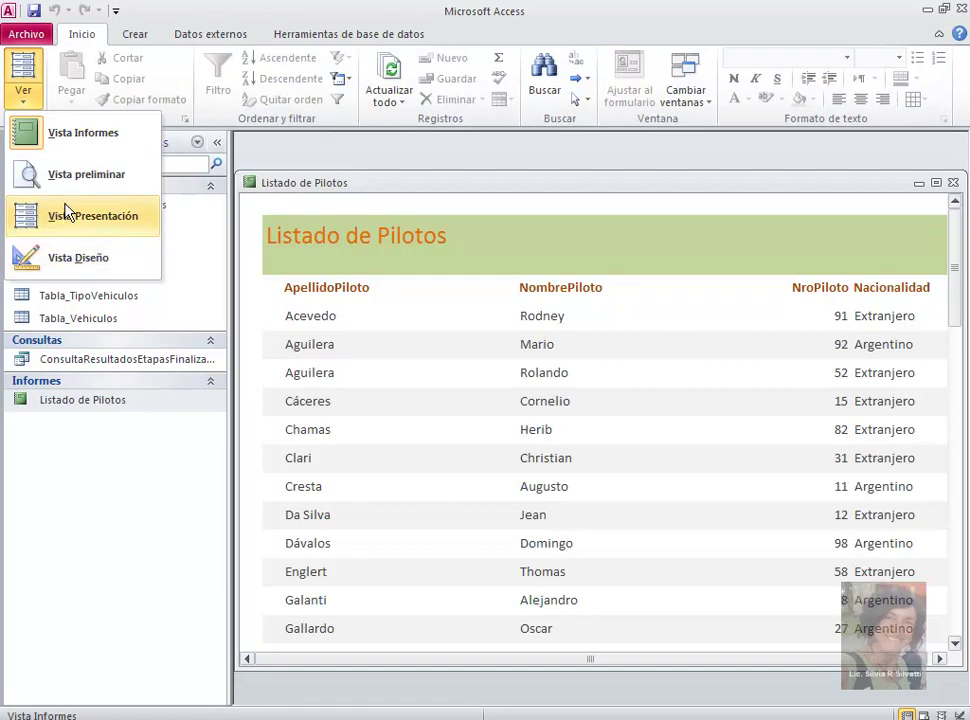
pyautogui.doubleClick(251, 184)
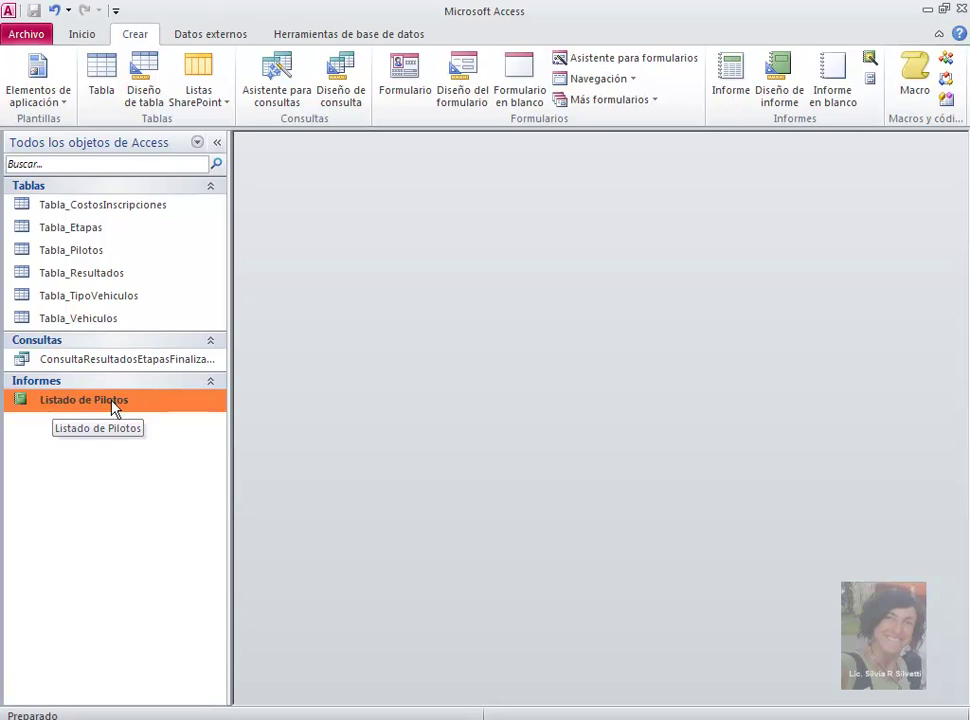
# Open Listado de Pilotos in Design view and display the properties of the whole report
pyautogui.rightClick(113, 404)
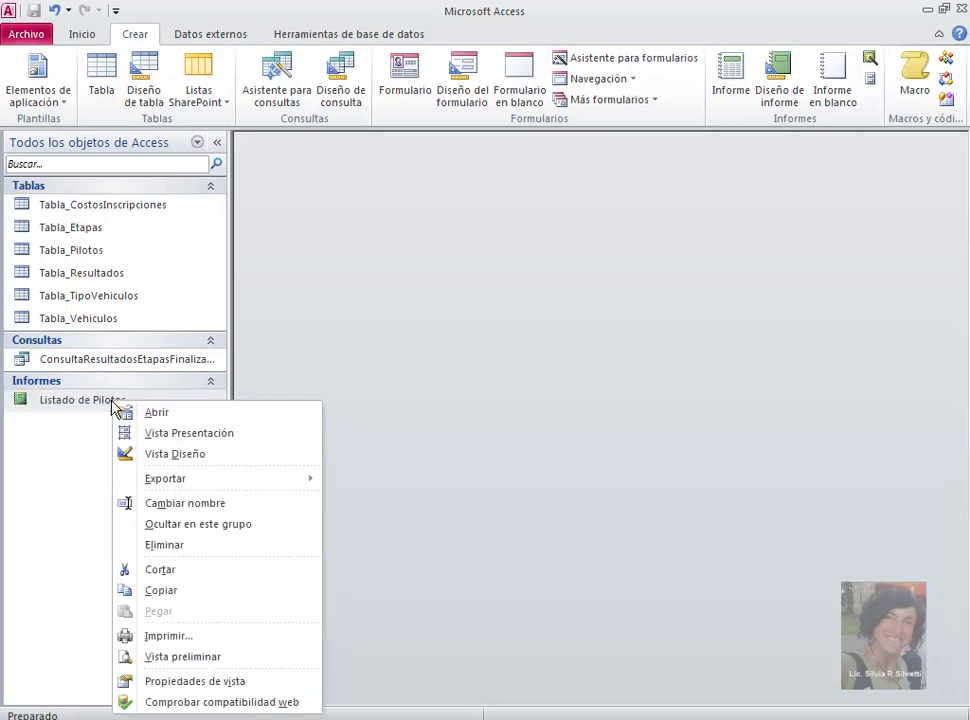
pyautogui.click(180, 457)
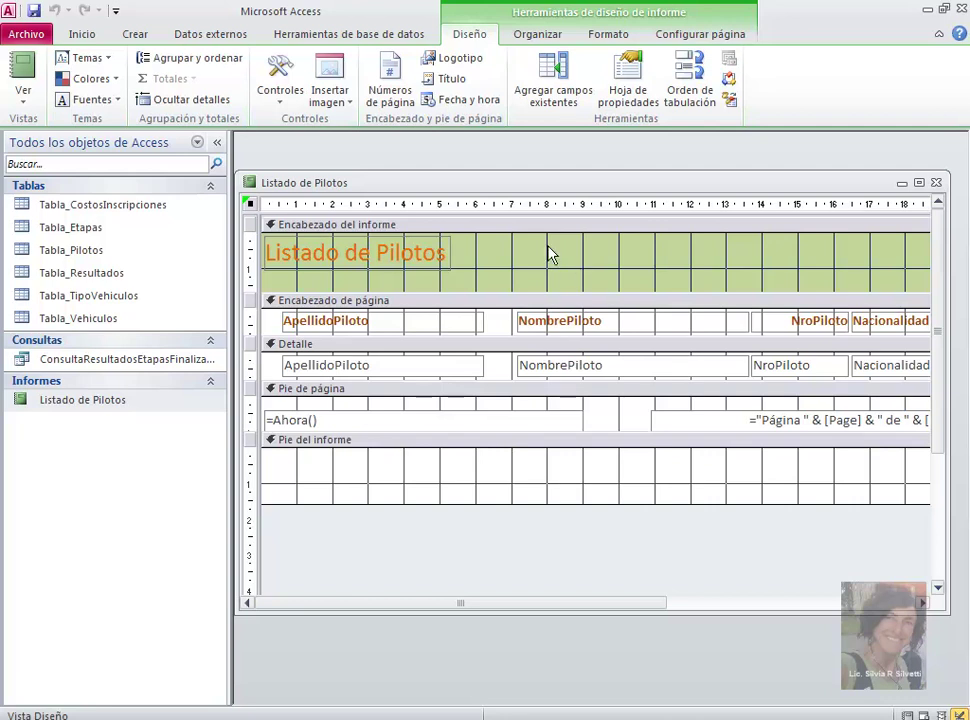
pyautogui.rightClick(251, 208)
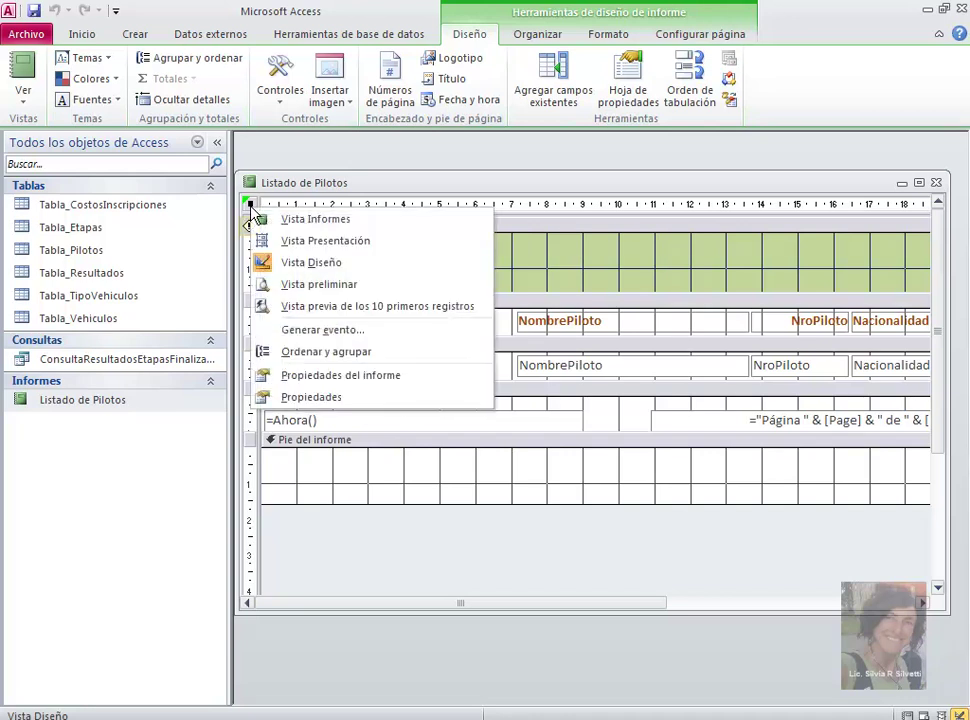
pyautogui.click(353, 378)
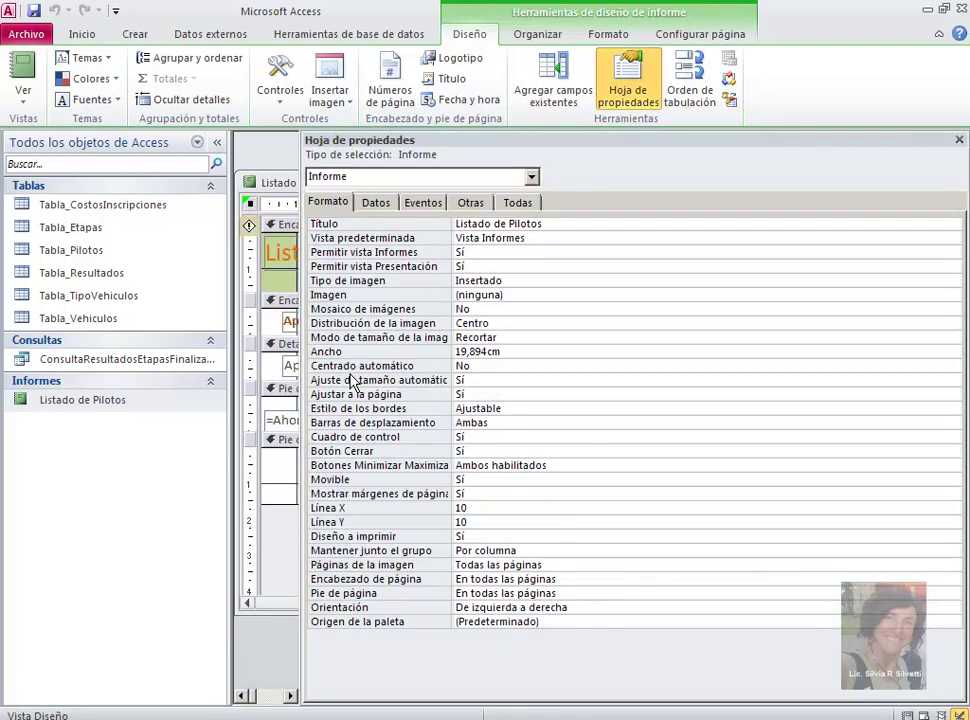
# Review the report's data properties and its available fields, and close Listado de Pilotos
pyautogui.click(376, 204)
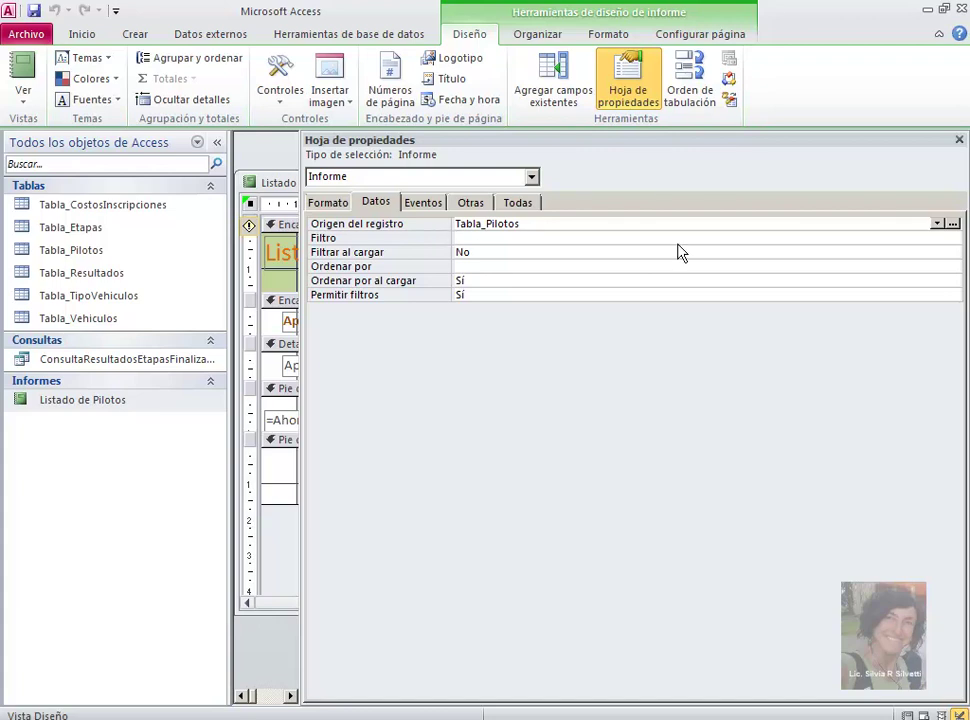
pyautogui.click(938, 224)
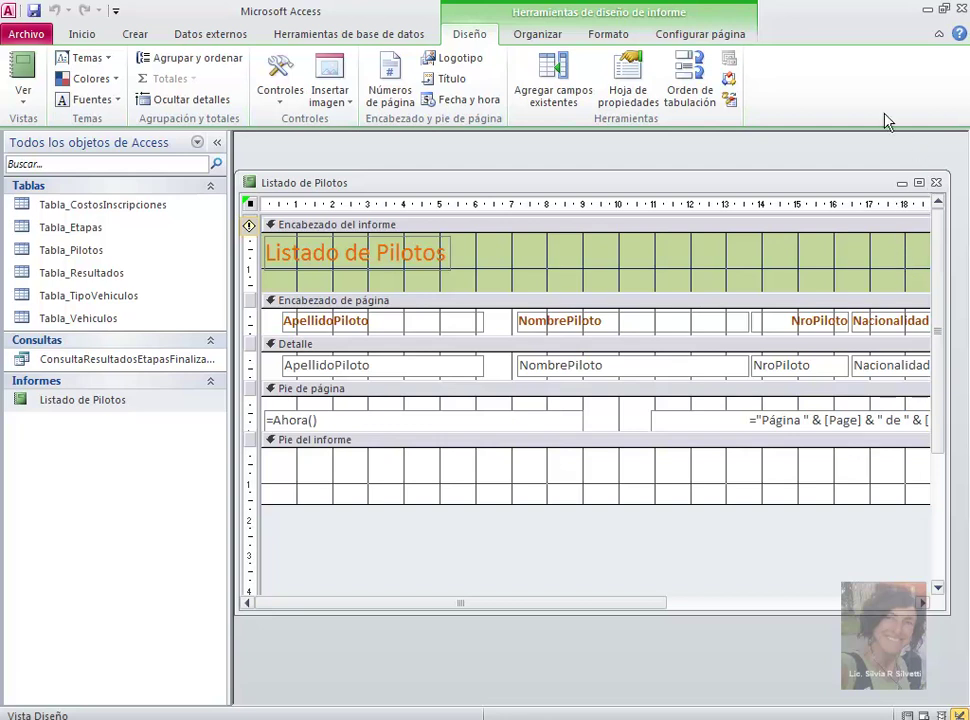
pyautogui.click(550, 70)
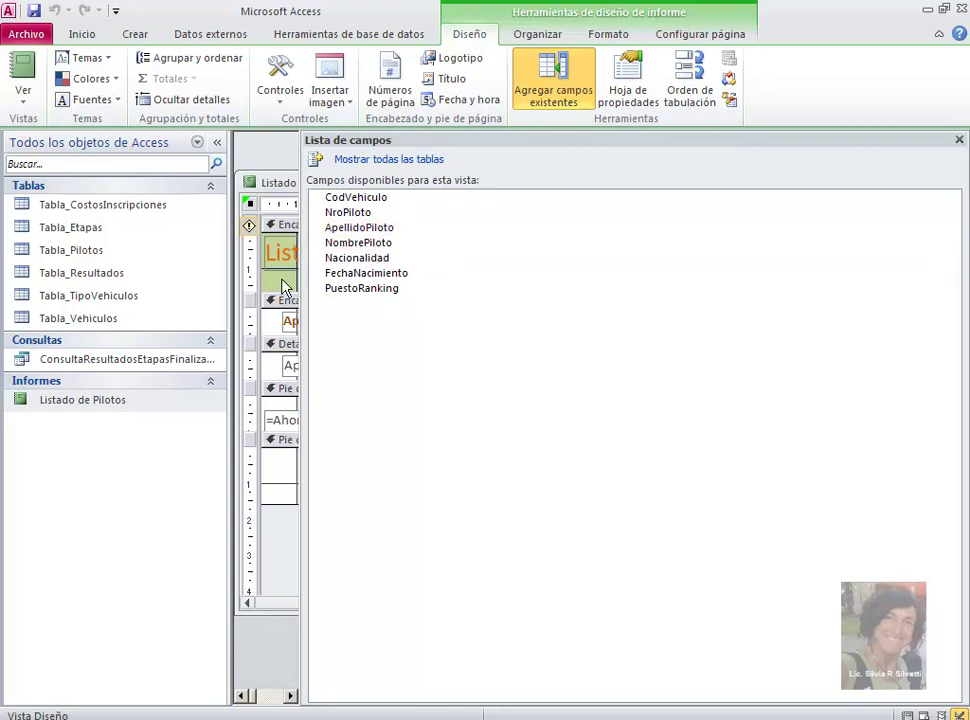
pyautogui.click(962, 141)
pyautogui.click(936, 183)
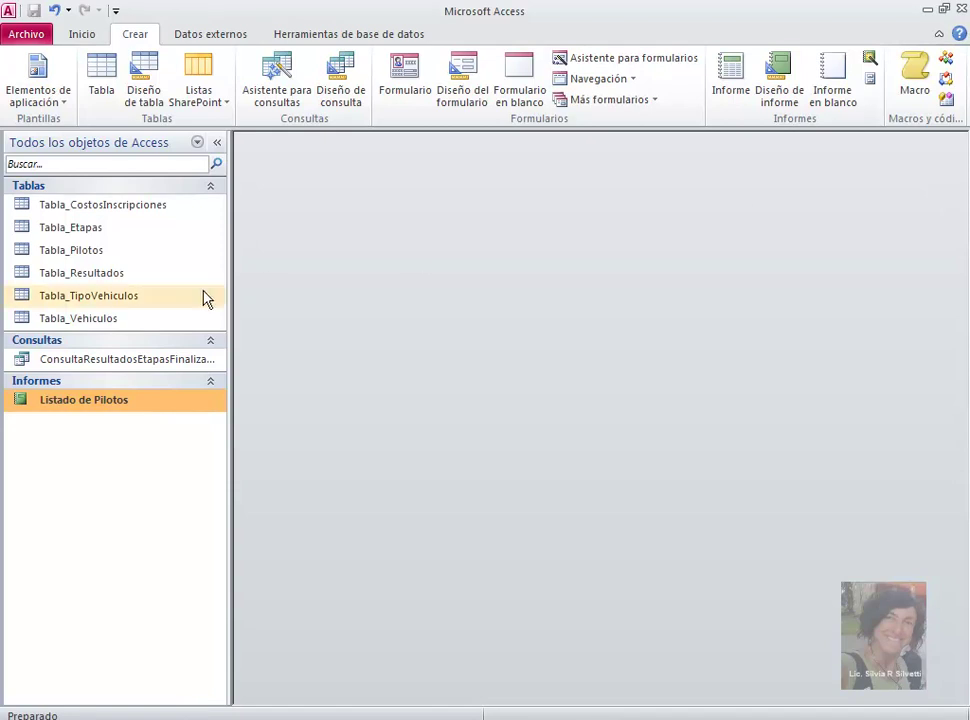
# Open ConsultaResultadosEtapasFinalizadas in Design view, examine its tables and fields, and run the query
pyautogui.click(99, 363)
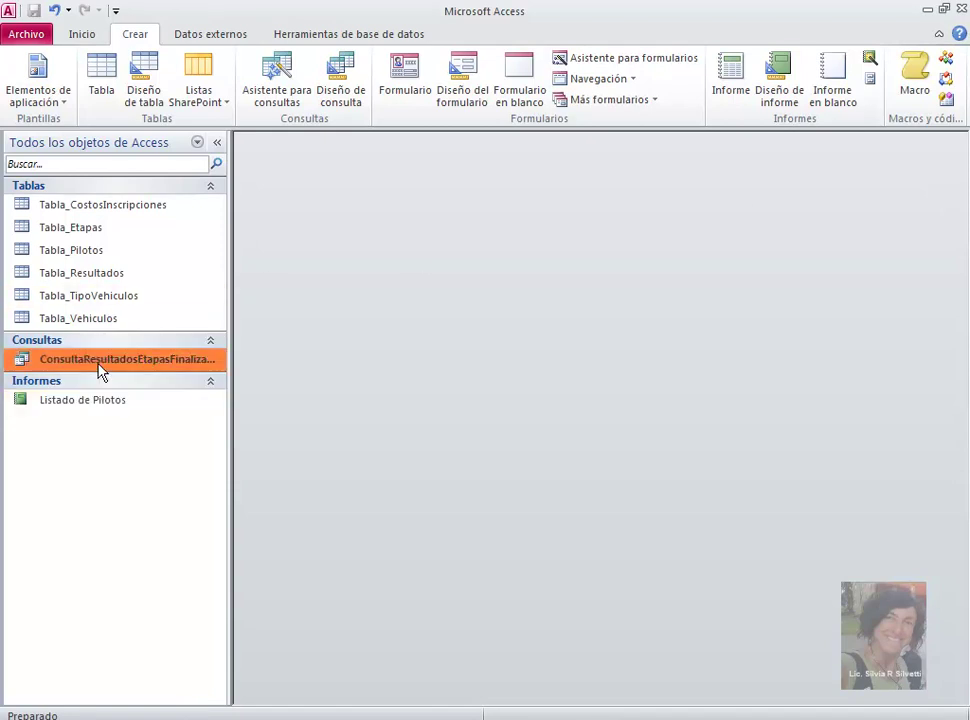
pyautogui.rightClick(99, 368)
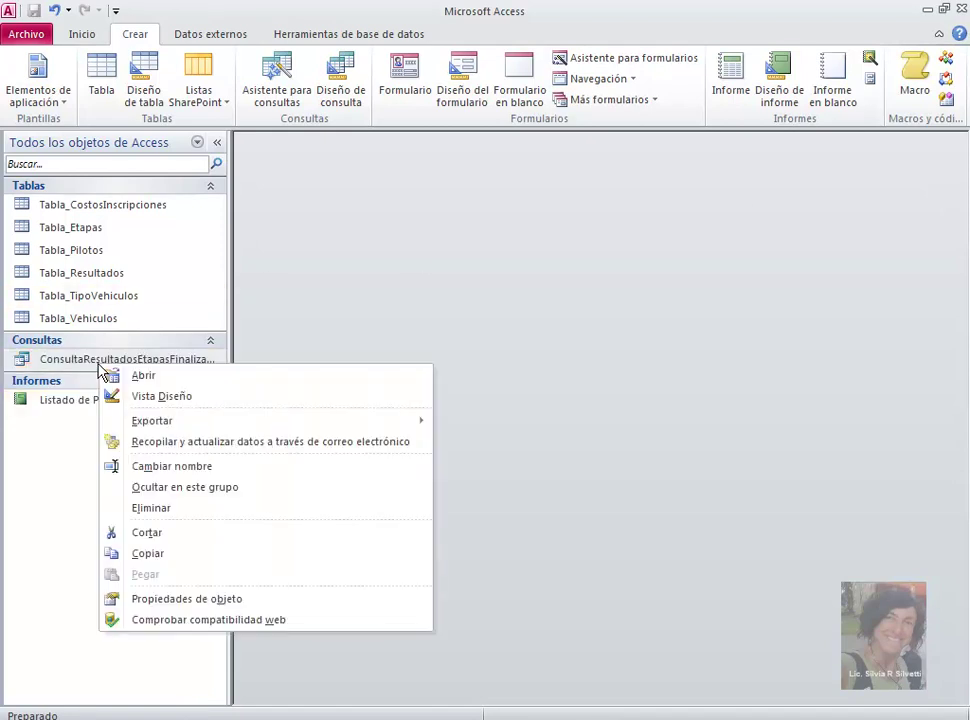
pyautogui.click(153, 396)
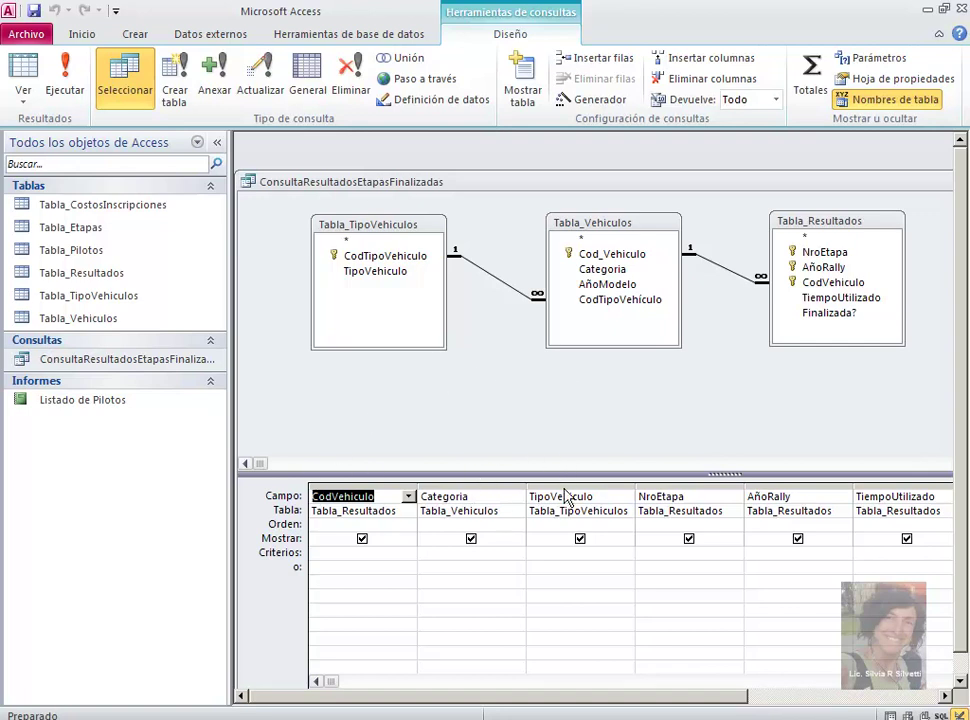
pyautogui.moveTo(670, 700); pyautogui.dragTo(818, 697)
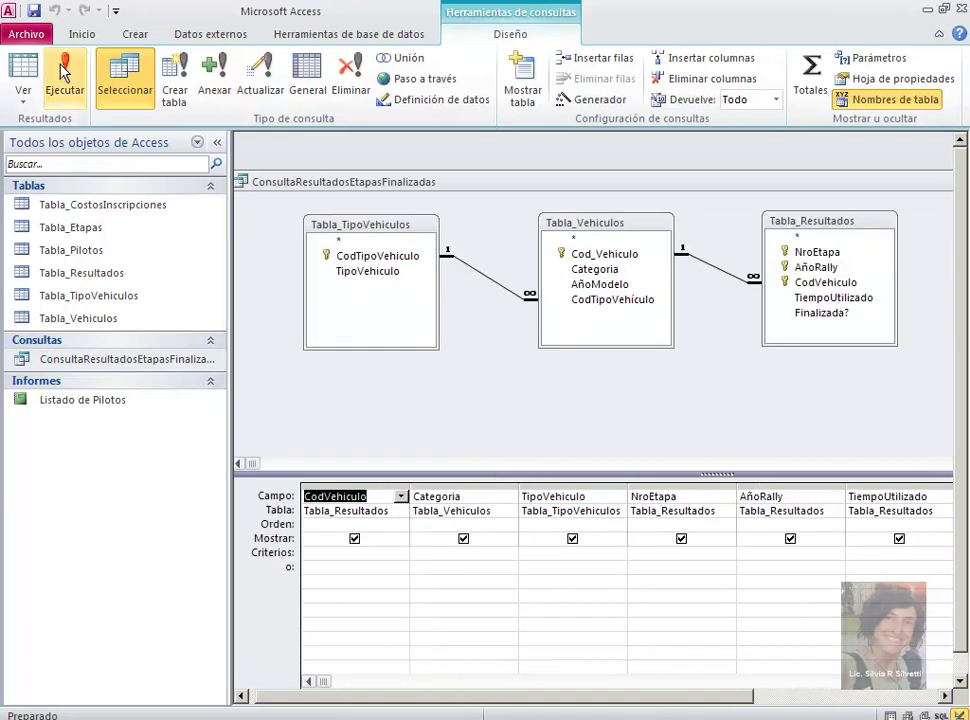
pyautogui.click(65, 88)
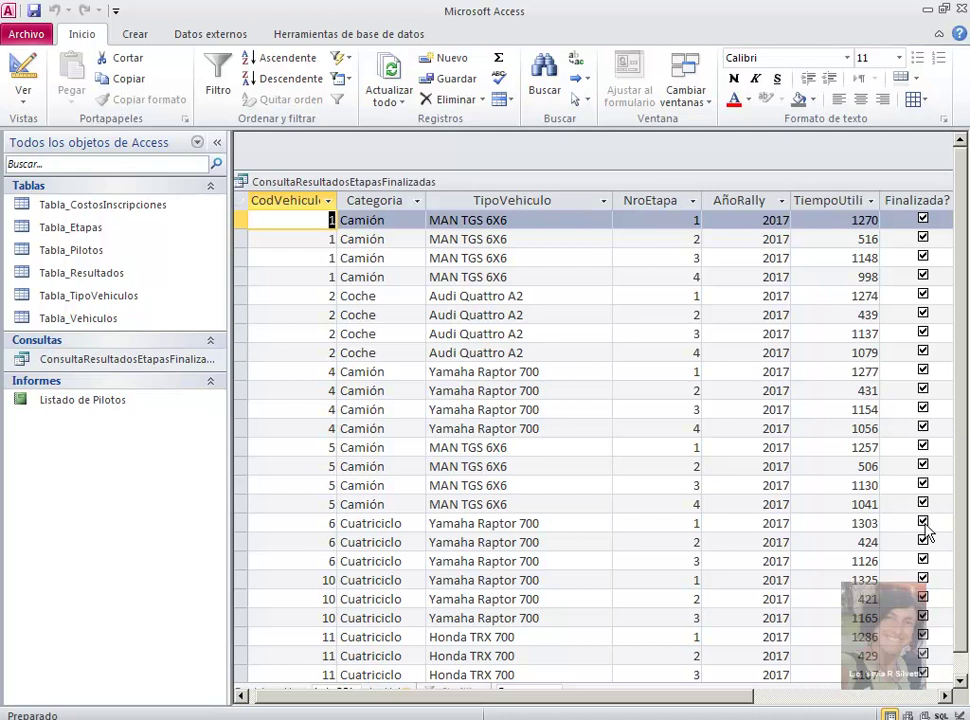
# Close ConsultaResultadosEtapasFinalizadas, saving its design changes
pyautogui.click(240, 183)
pyautogui.click(240, 184)
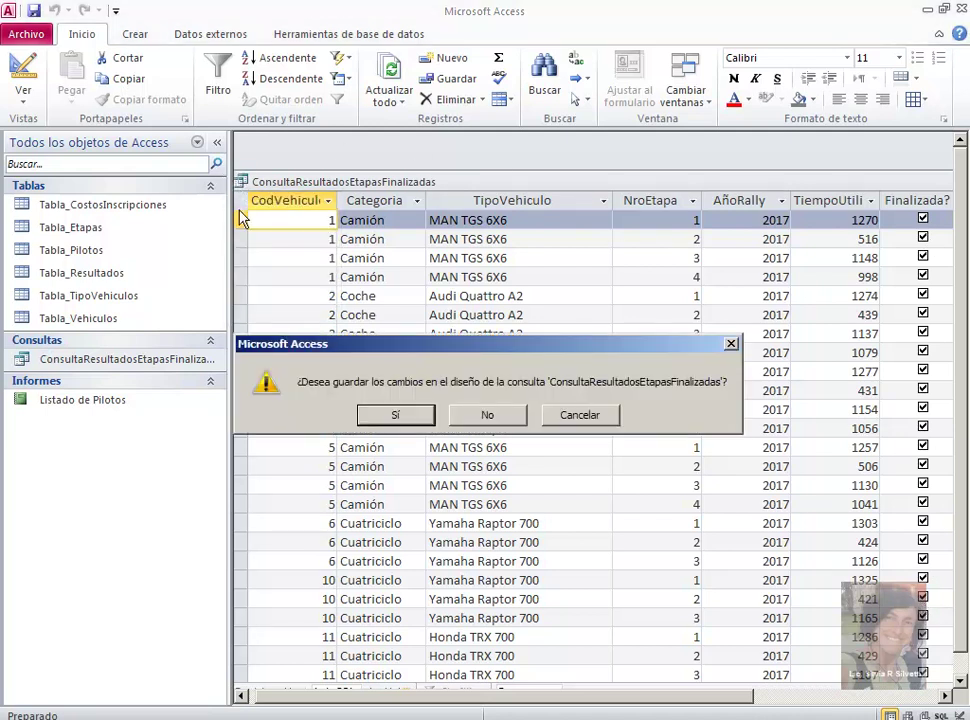
pyautogui.click(388, 415)
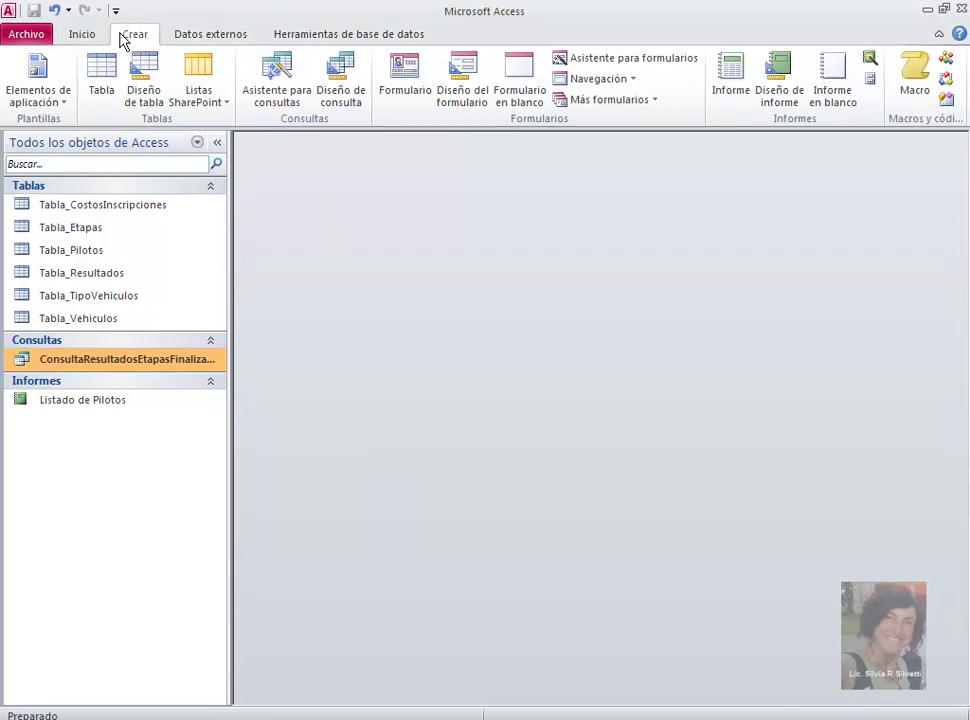
# Start the report wizard with ConsultaResultadosEtapasFinalizadas as the source and include all its fields
pyautogui.click(873, 64)
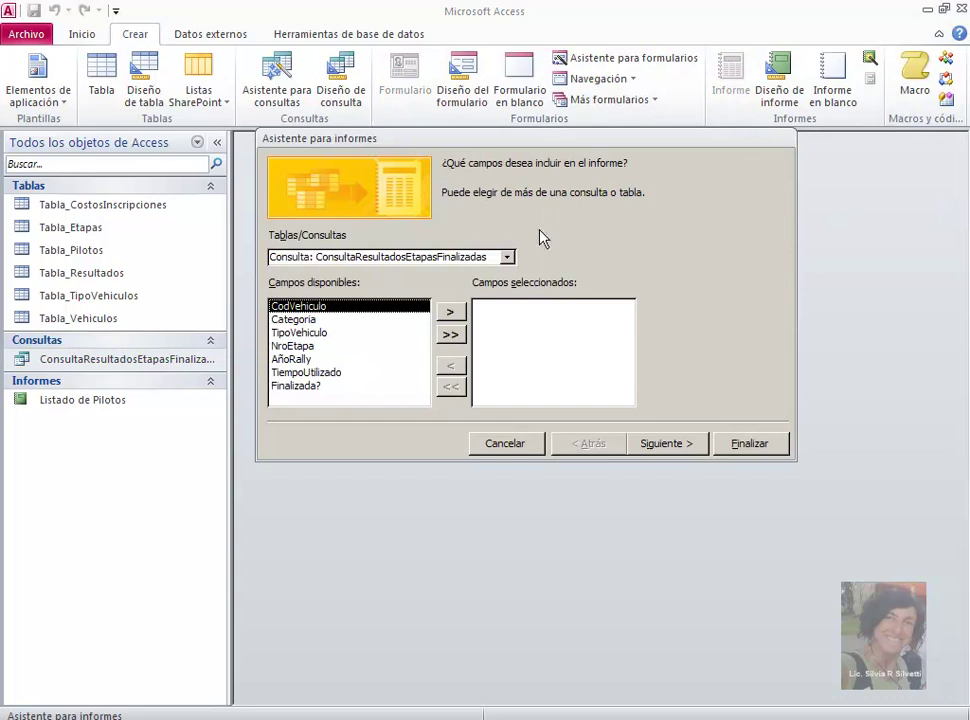
pyautogui.click(507, 257)
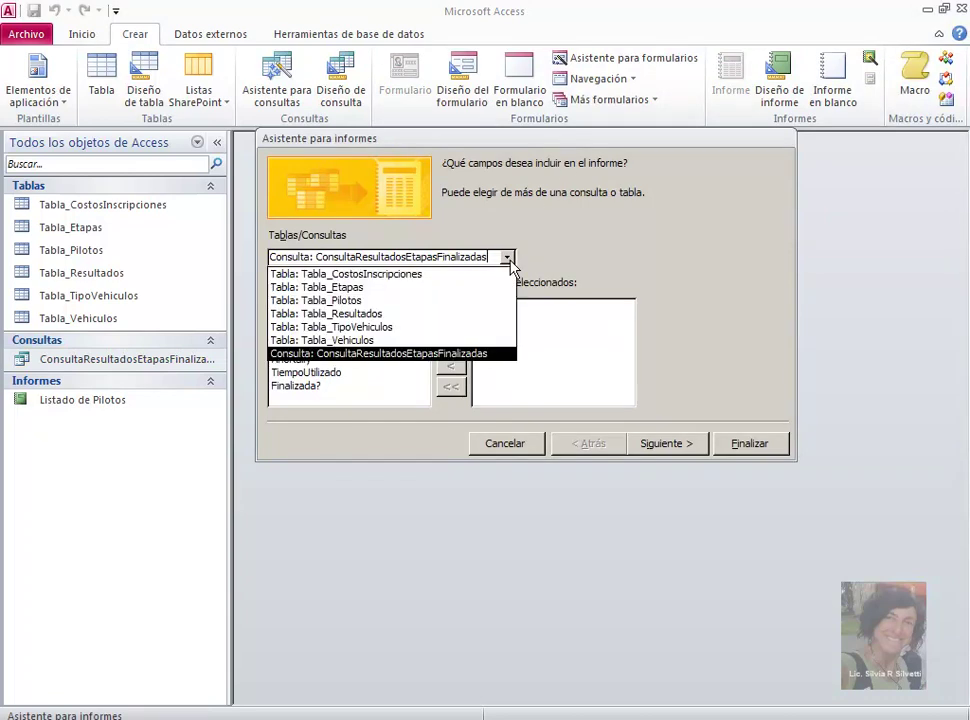
pyautogui.click(342, 354)
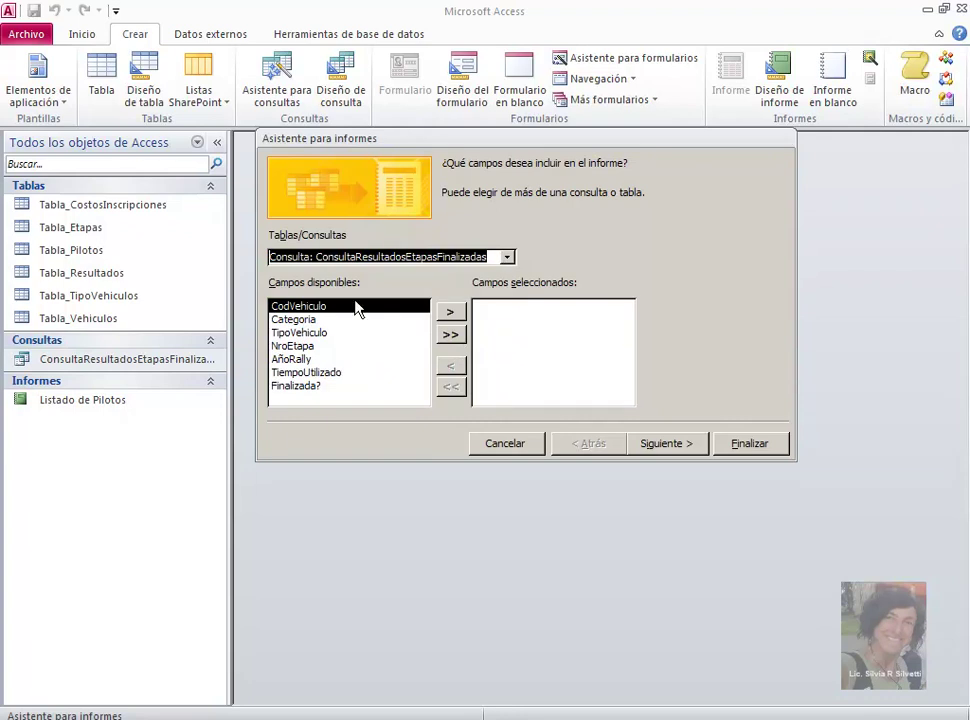
pyautogui.click(451, 336)
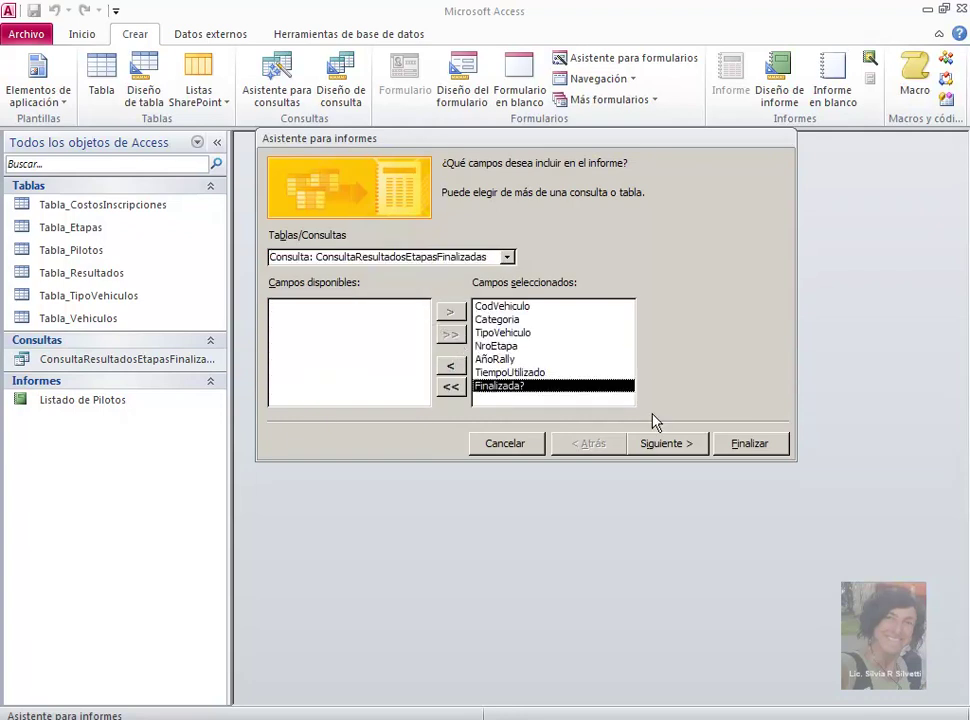
# Compare viewing the data by Tabla_Vehiculos and by Tabla_TipoVehiculos, and choose the view by Tabla_Resultados
pyautogui.click(662, 446)
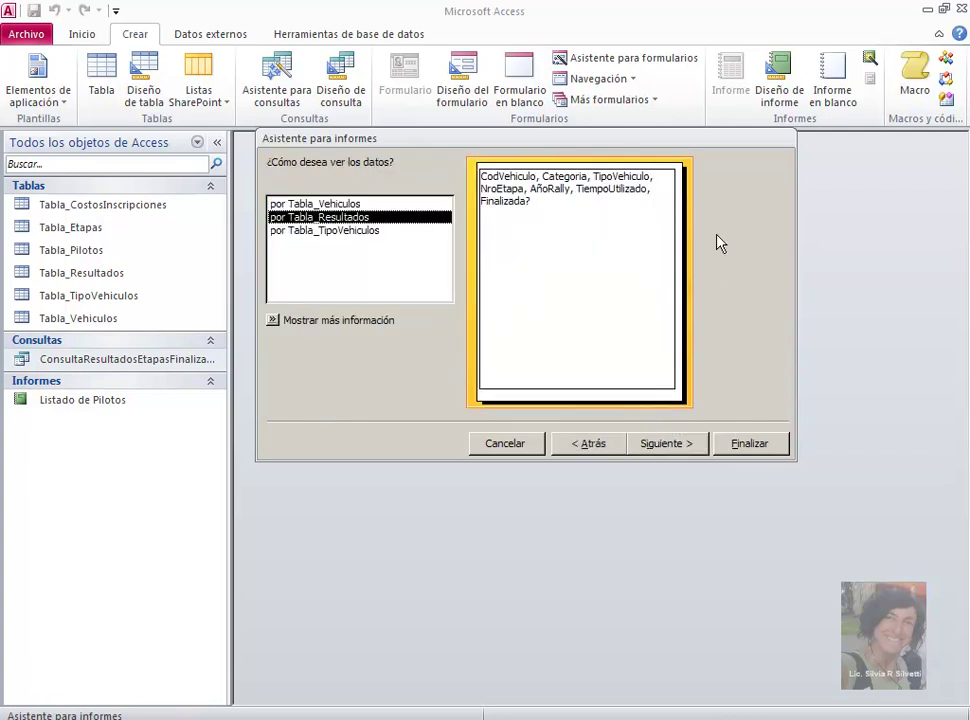
pyautogui.click(326, 205)
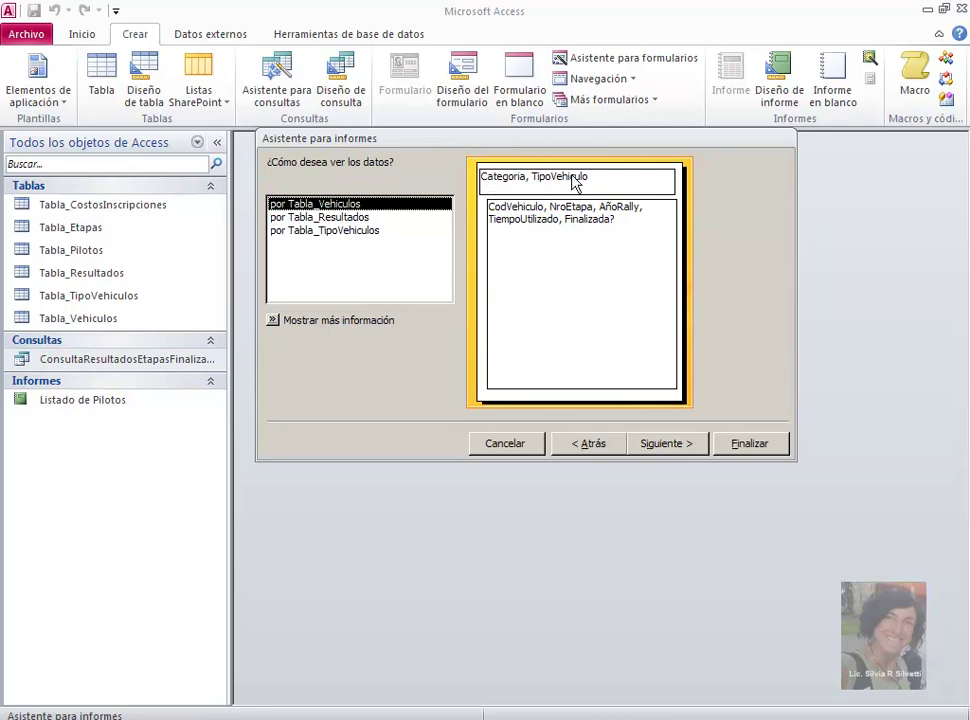
pyautogui.click(347, 232)
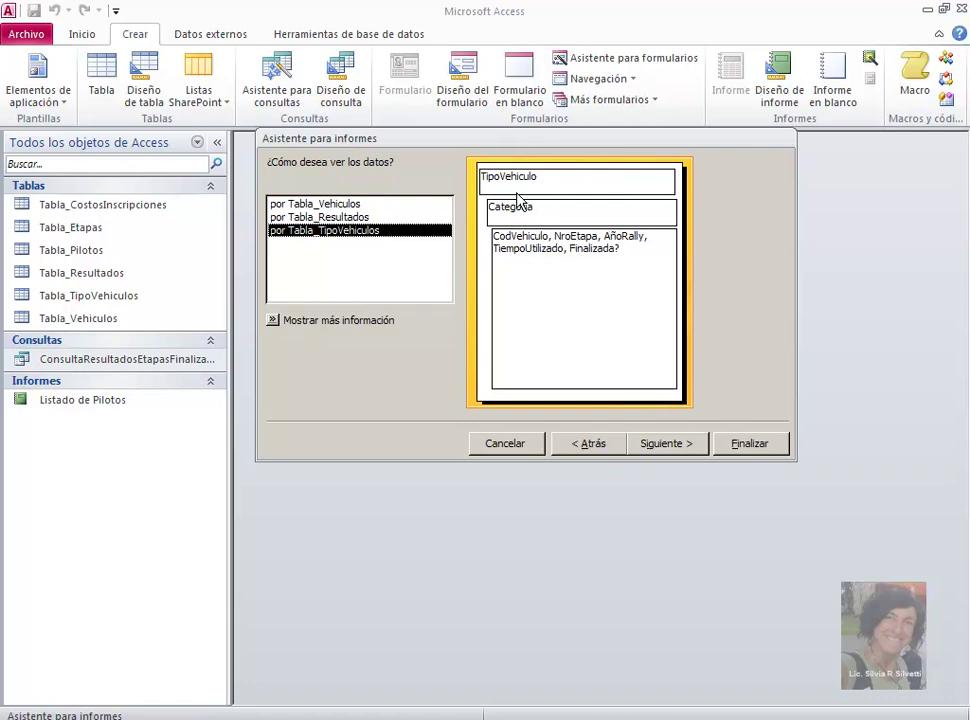
pyautogui.click(369, 218)
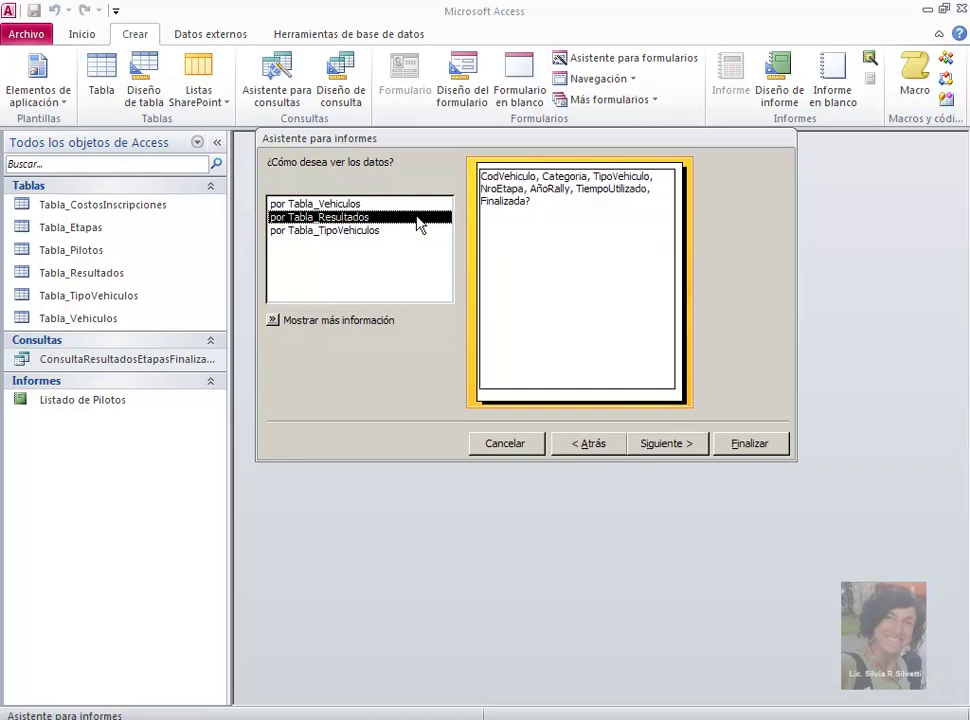
# Add Categoria as a grouping level of the report
pyautogui.click(663, 445)
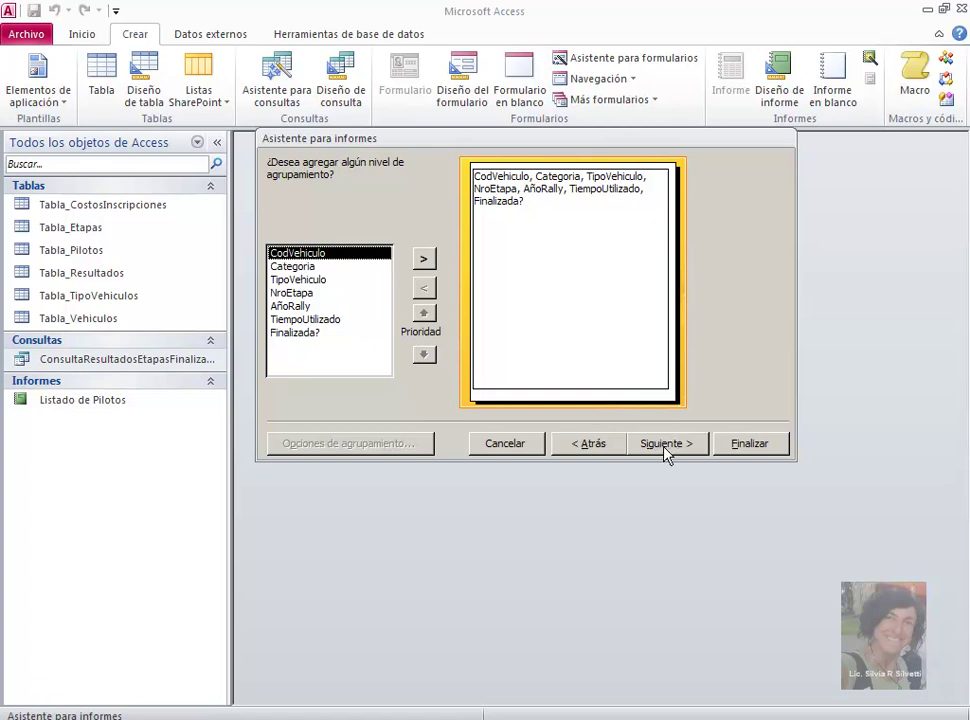
pyautogui.click(319, 267)
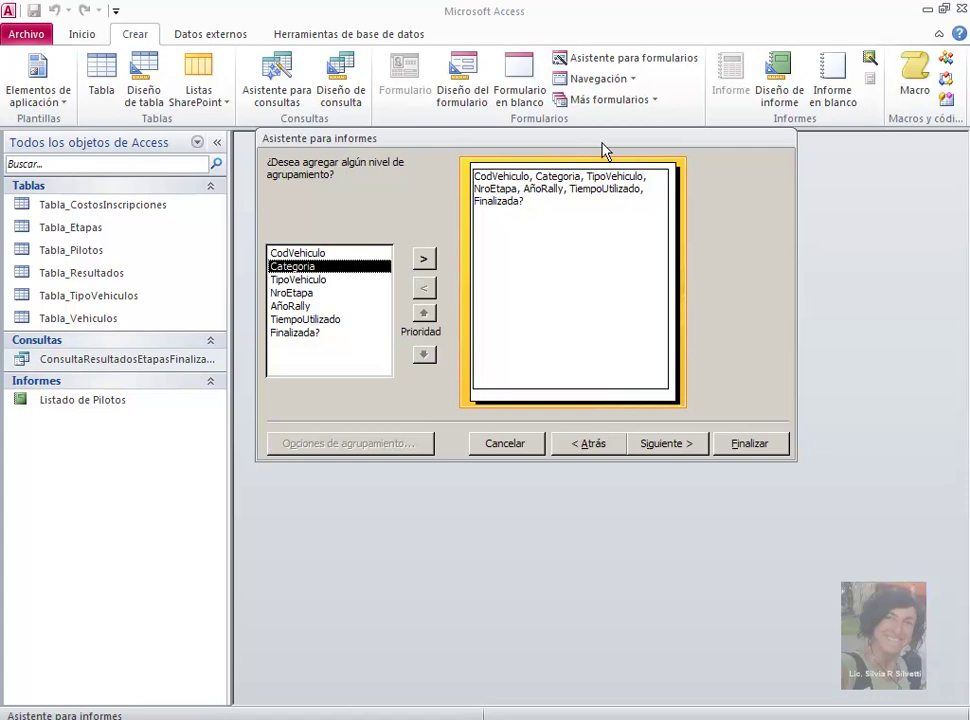
pyautogui.click(424, 260)
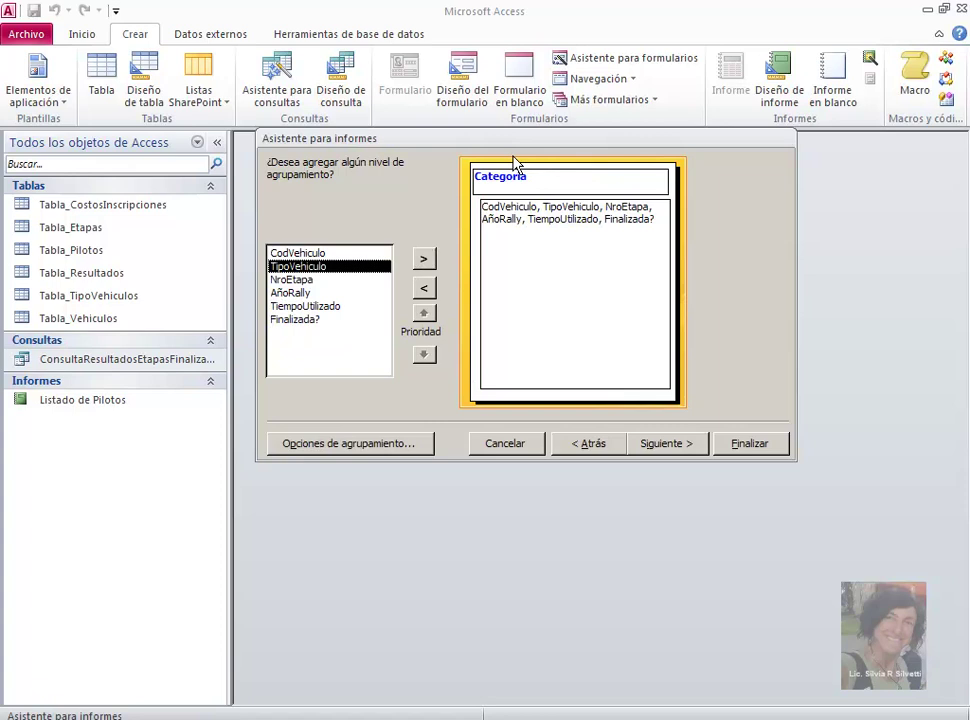
pyautogui.click(288, 281)
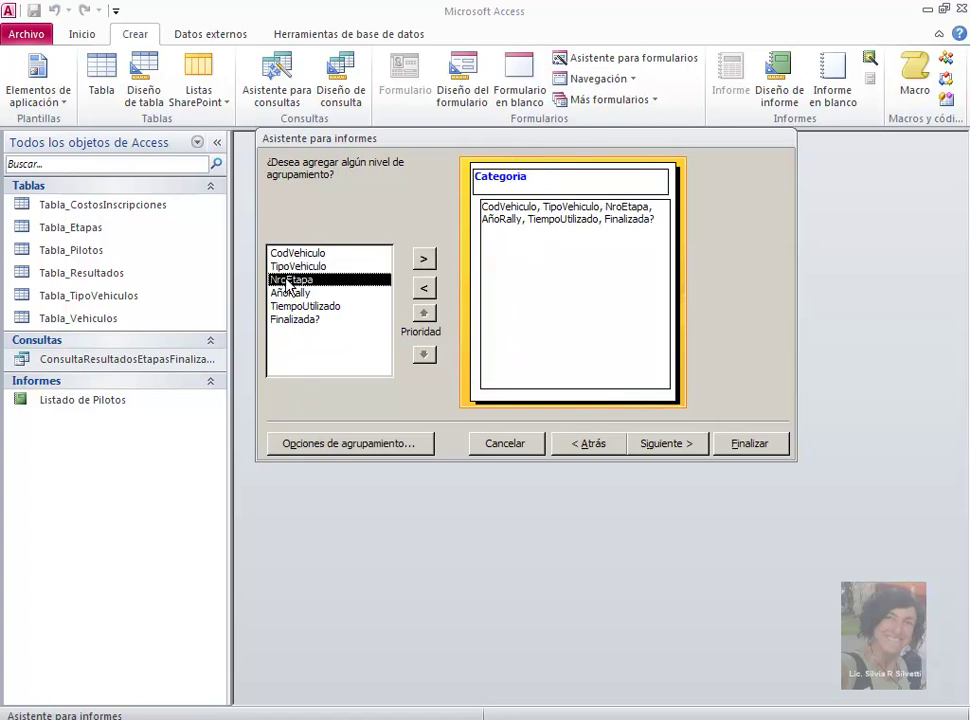
pyautogui.click(423, 260)
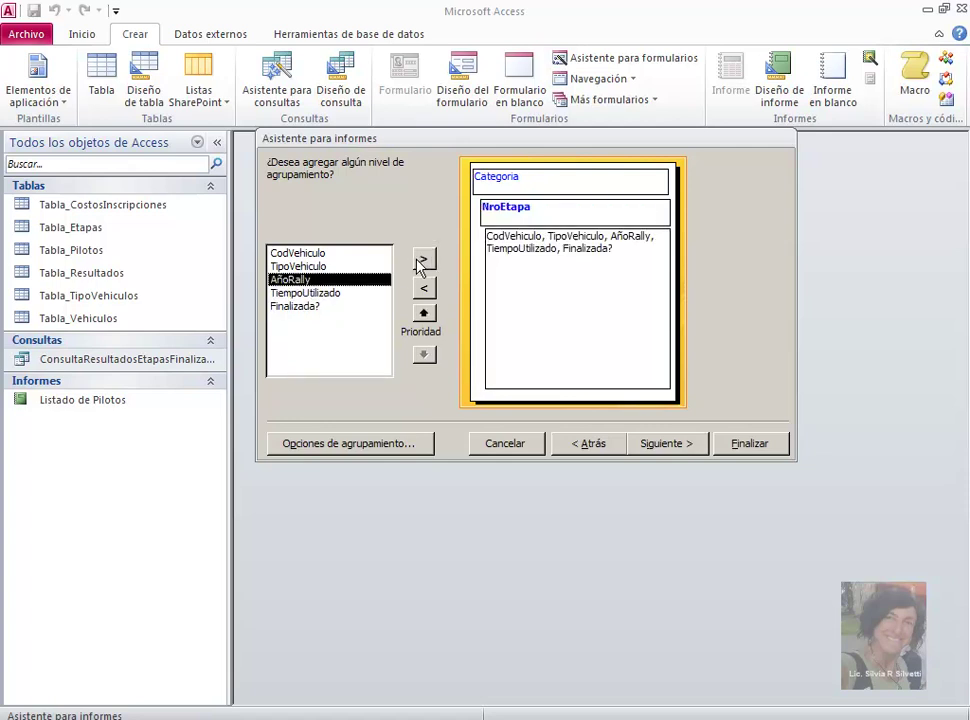
pyautogui.click(426, 290)
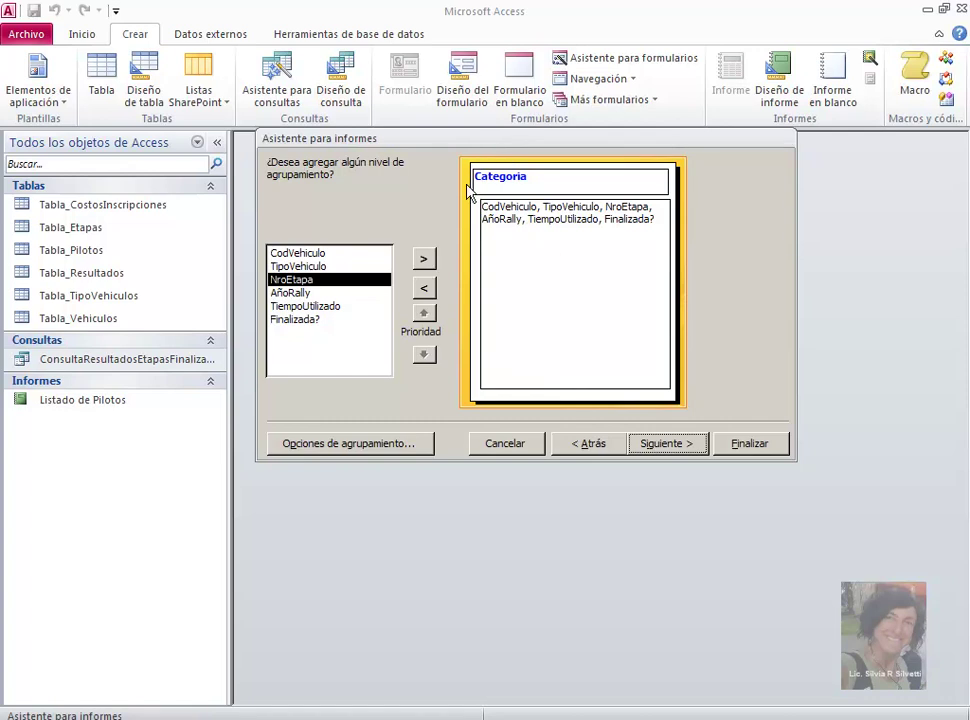
# Leave the detail records without a sort field and add the average of TiempoUtilizado as a summary value
pyautogui.click(668, 444)
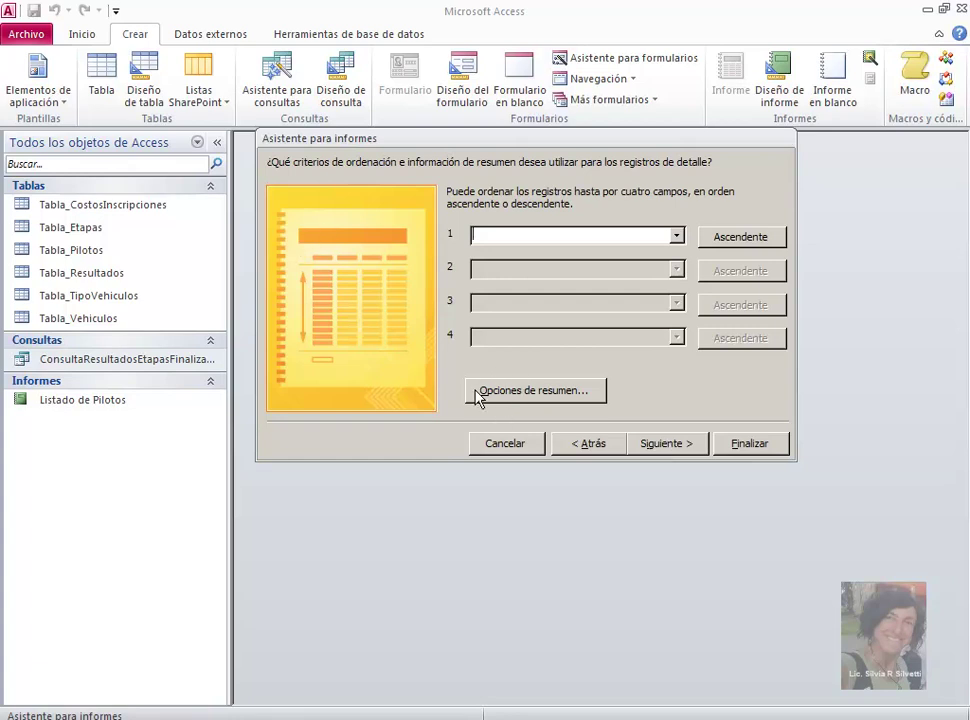
pyautogui.click(559, 396)
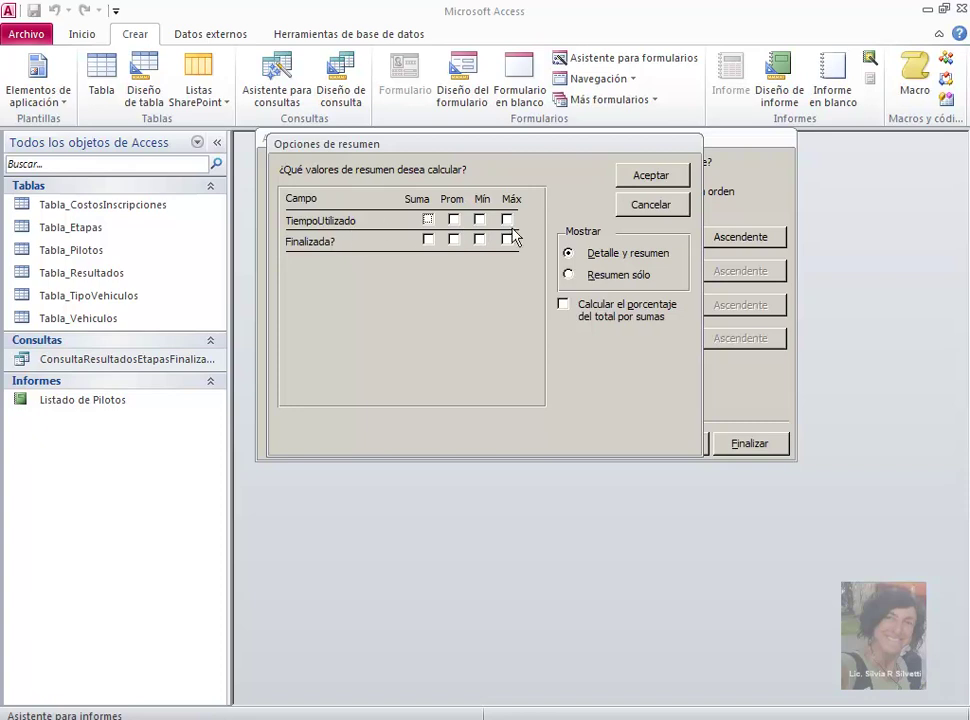
pyautogui.click(453, 220)
pyautogui.click(652, 177)
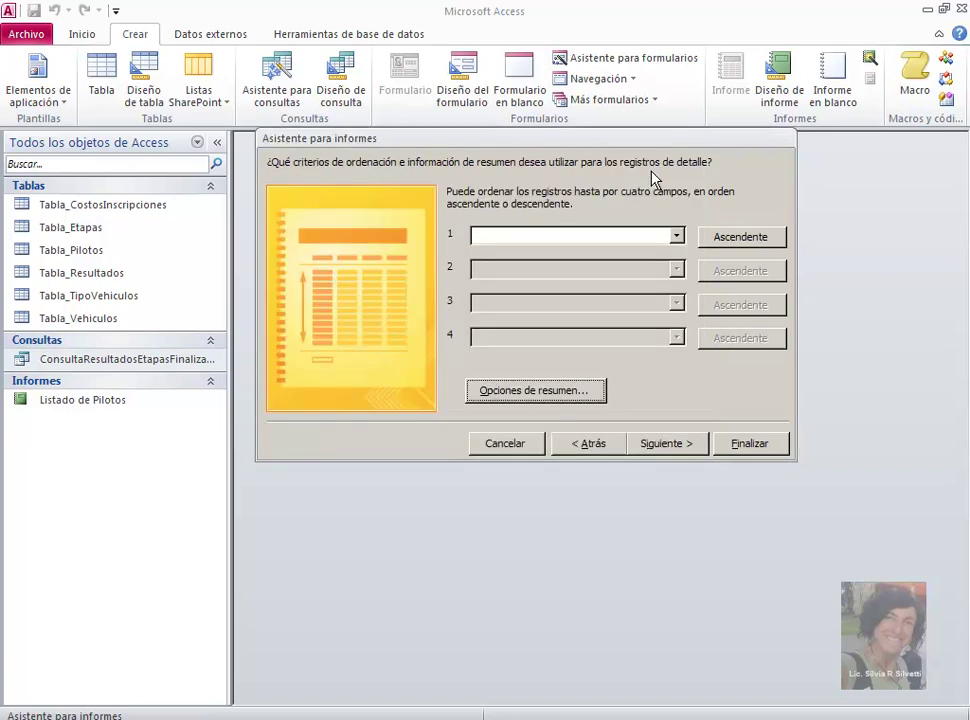
# Compare the Bloque and Esquema layouts and choose the En pasos layout, keeping Vertical orientation
pyautogui.click(668, 446)
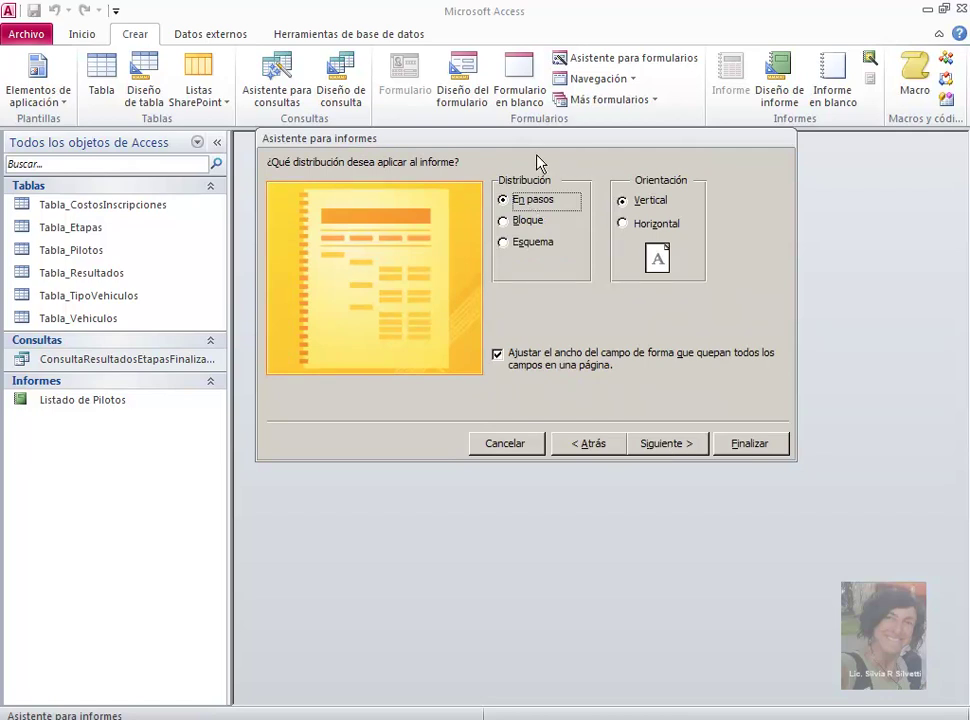
pyautogui.click(521, 222)
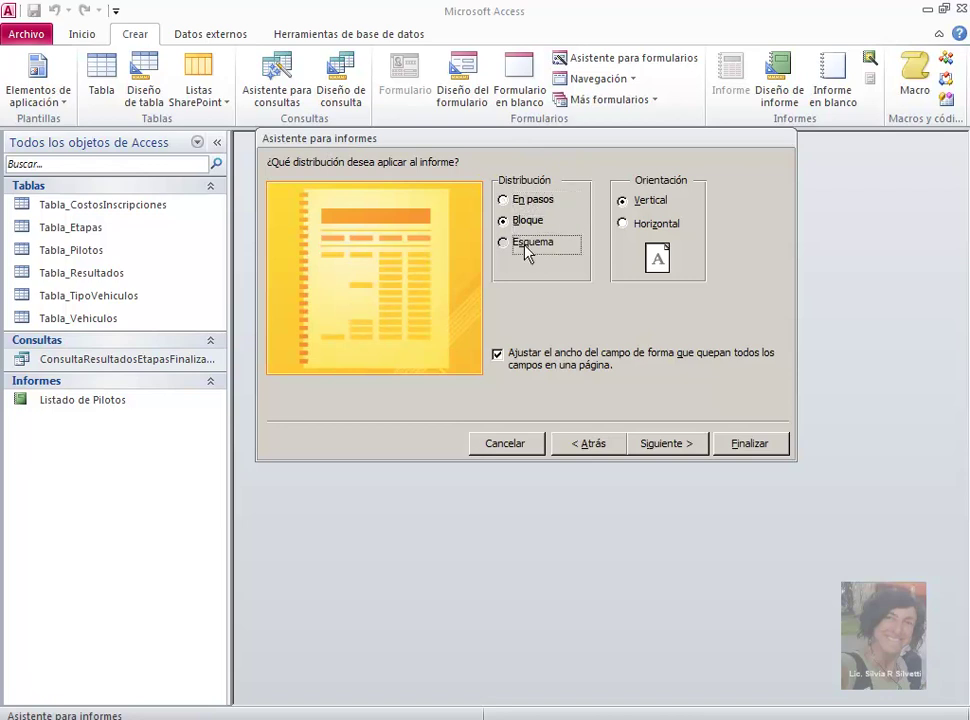
pyautogui.click(527, 250)
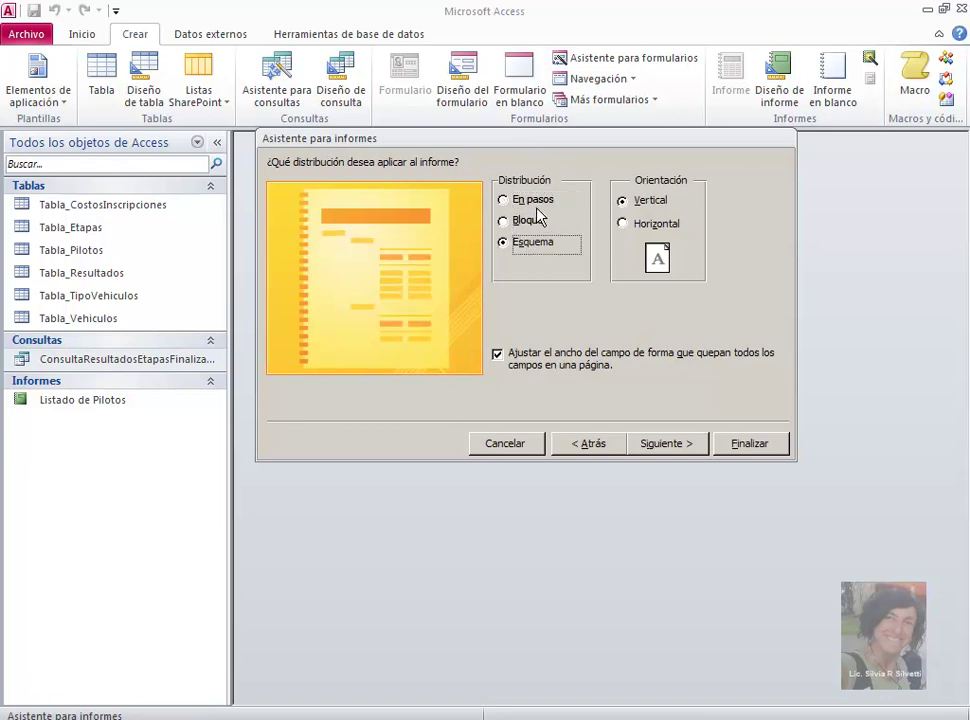
pyautogui.click(537, 205)
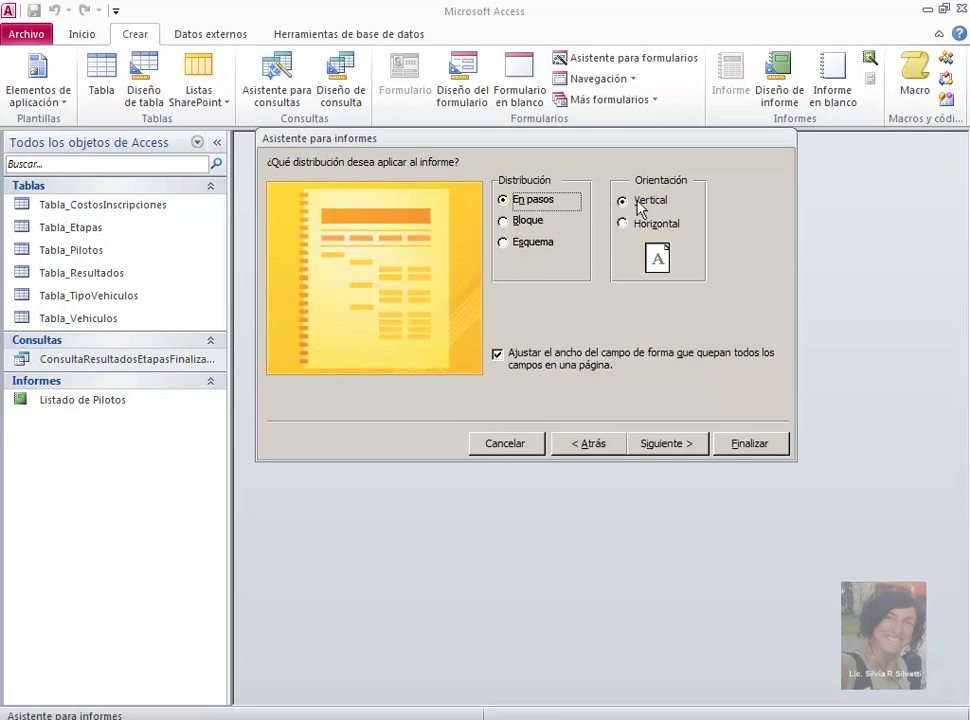
# Title the report ListadoResultadosEtapasFinalizadas and finish the wizard with a preview of the report
pyautogui.click(664, 444)
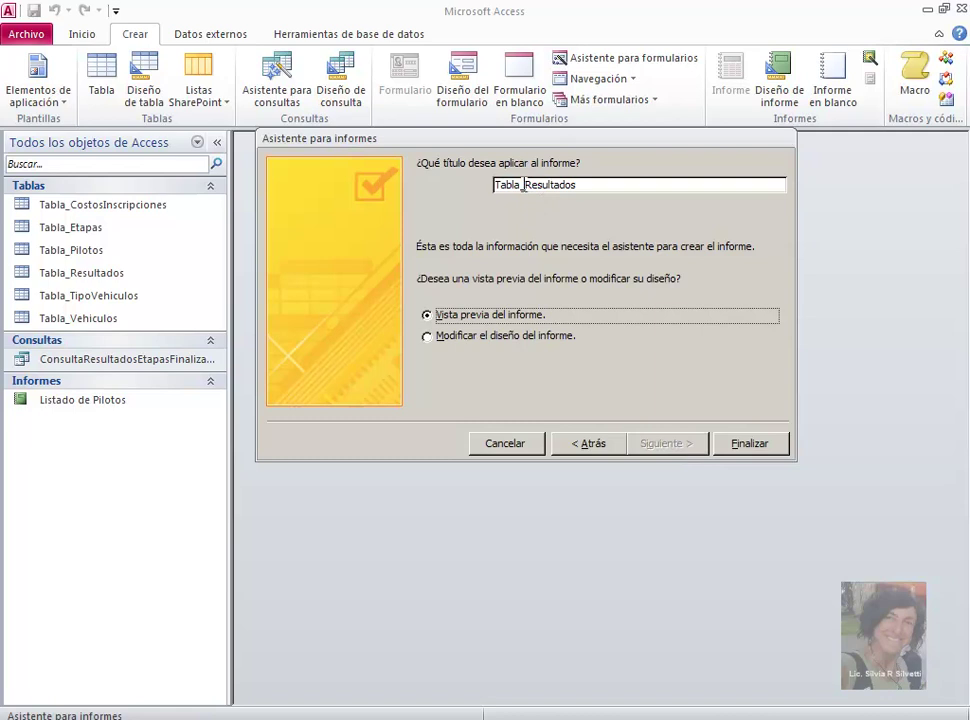
pyautogui.write('ListadoResultadosEtapasFinalizadas')
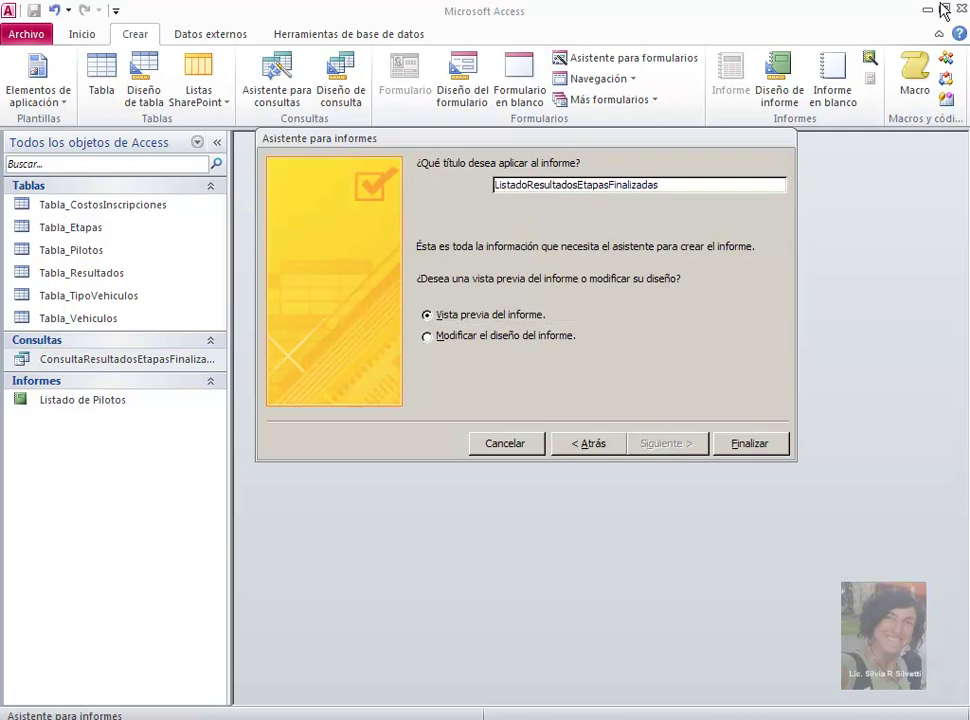
pyautogui.click(739, 449)
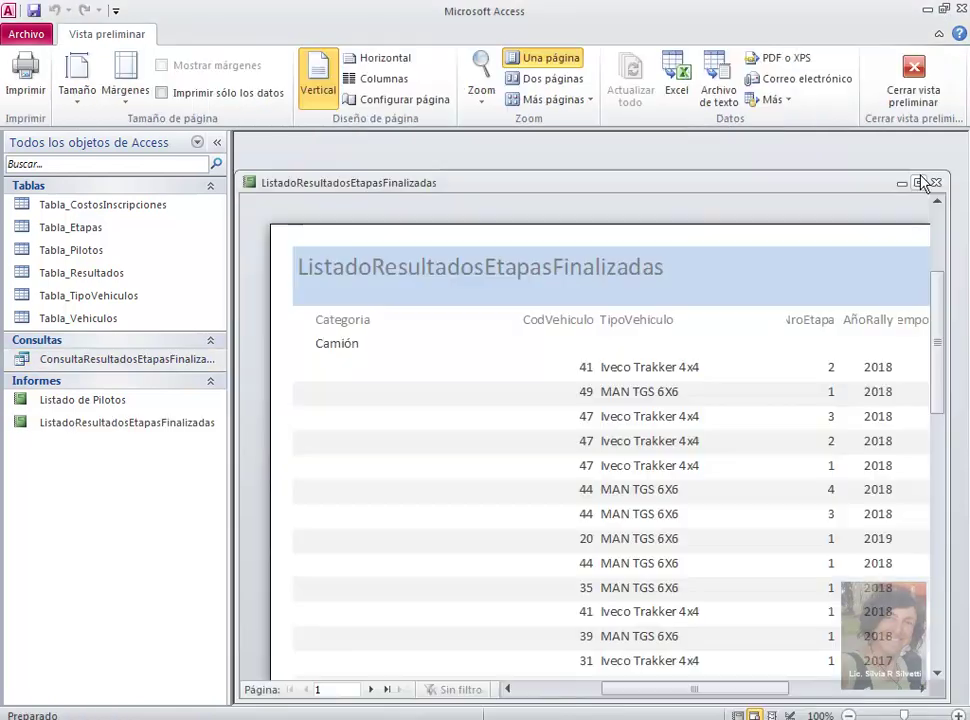
# Maximize the report preview and examine its pages, checking the record list, the Categoria group summaries and the last page
pyautogui.click(918, 184)
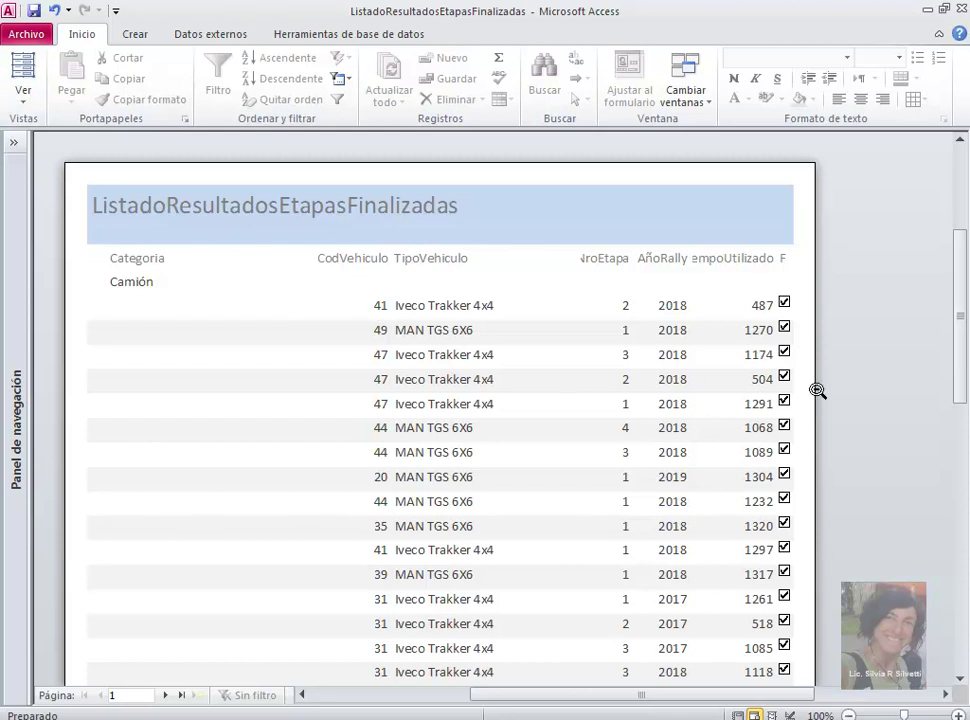
pyautogui.moveTo(959, 303); pyautogui.dragTo(959, 506)
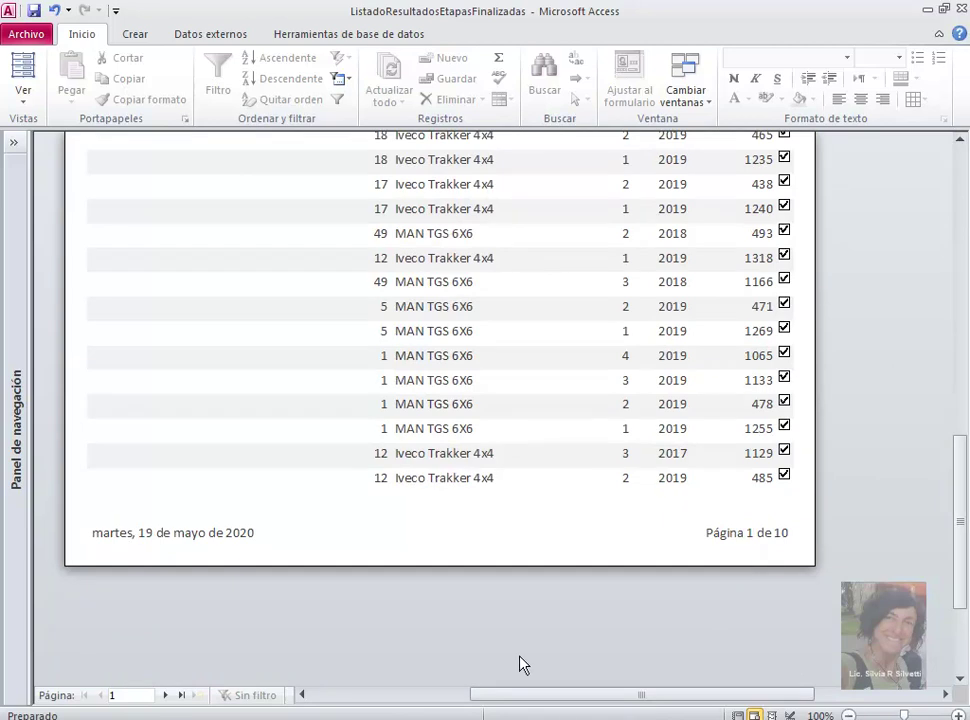
pyautogui.click(166, 698)
pyautogui.click(166, 698)
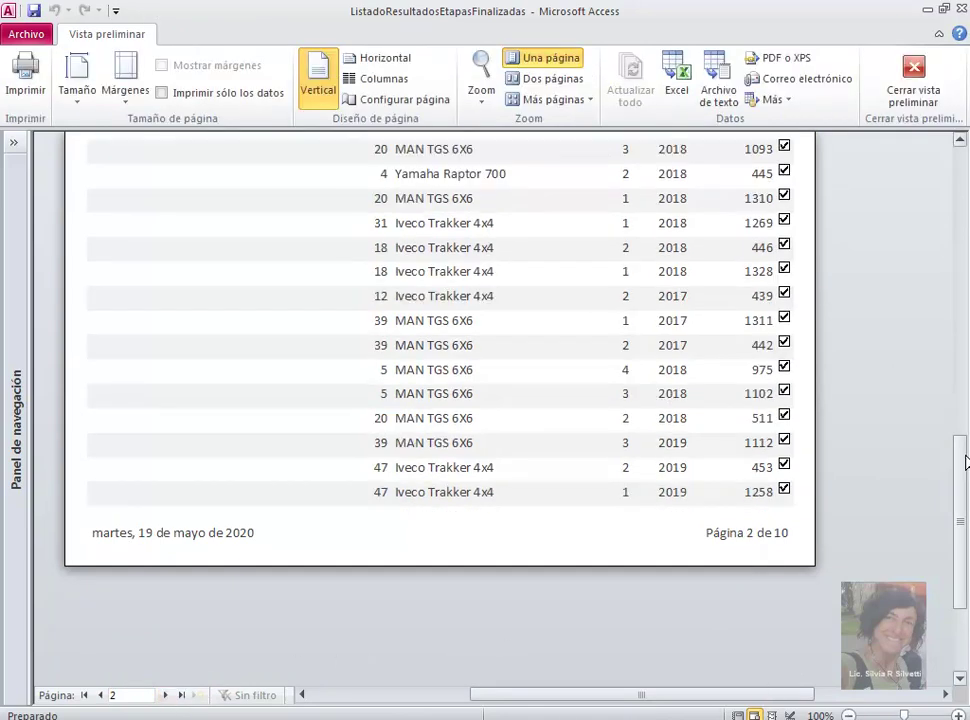
pyautogui.moveTo(963, 494)
pyautogui.mouseDown()
pyautogui.moveTo(963, 299)
pyautogui.moveTo(966, 481)
pyautogui.mouseUp()
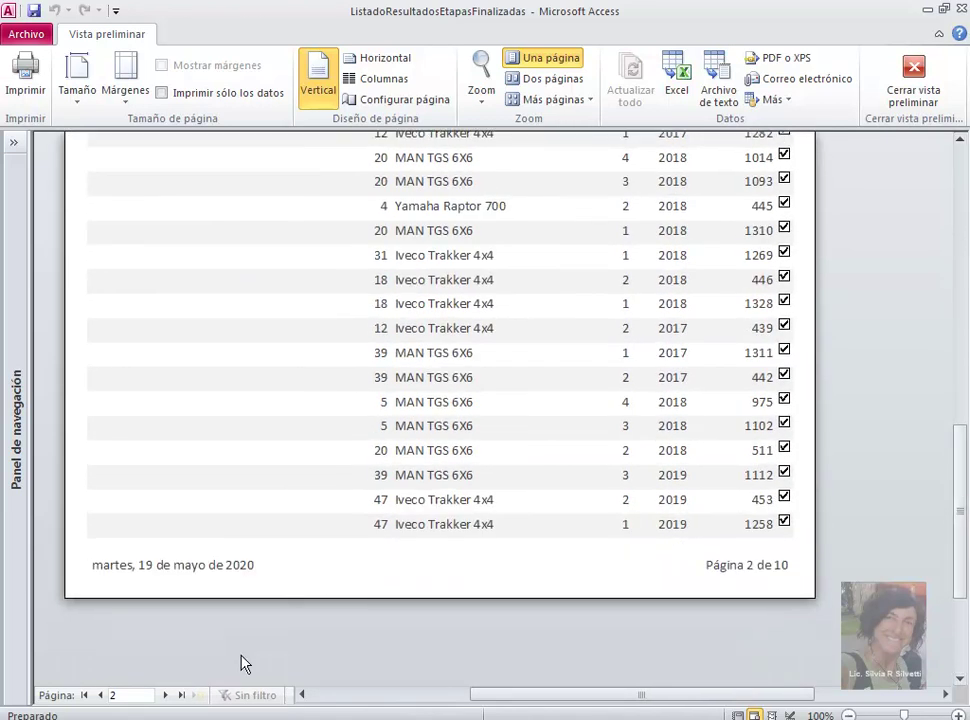
pyautogui.click(166, 695)
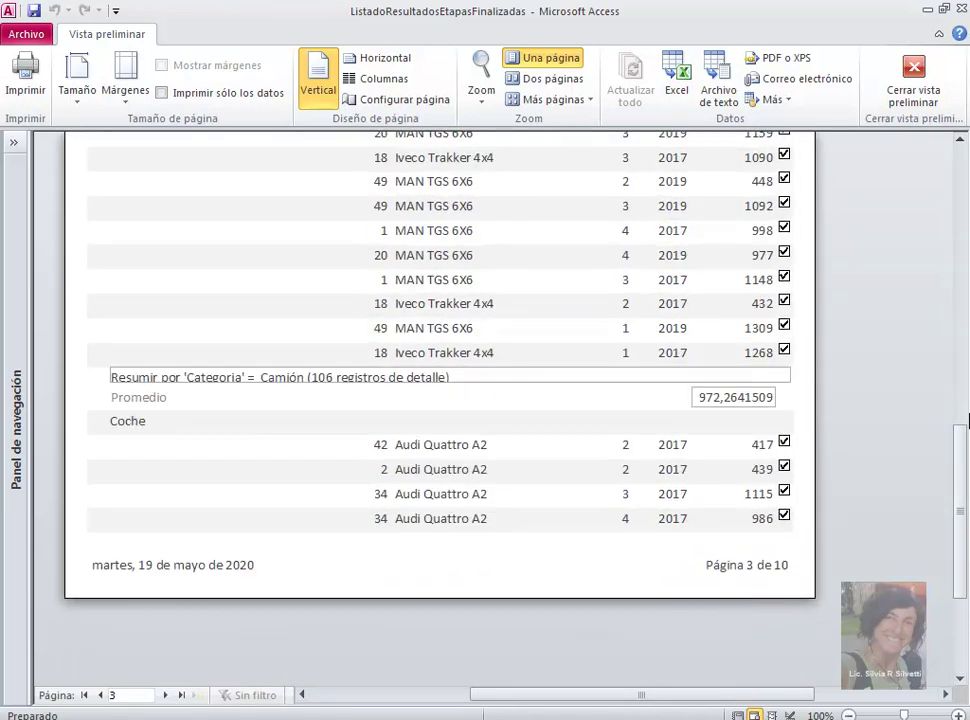
pyautogui.moveTo(958, 460); pyautogui.dragTo(960, 347)
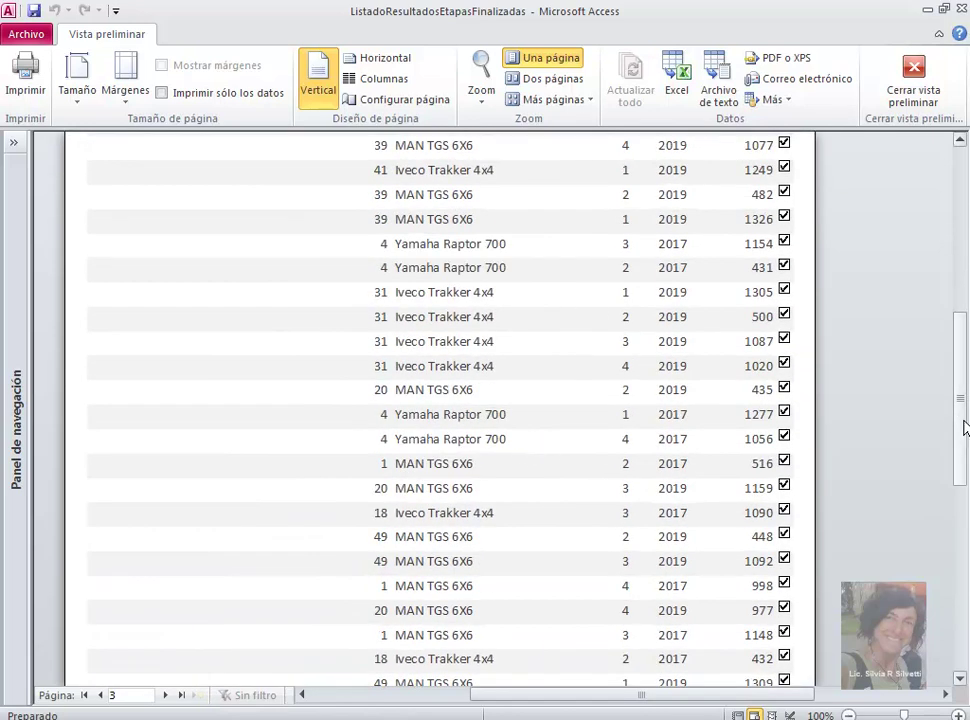
pyautogui.moveTo(961, 396); pyautogui.dragTo(965, 507)
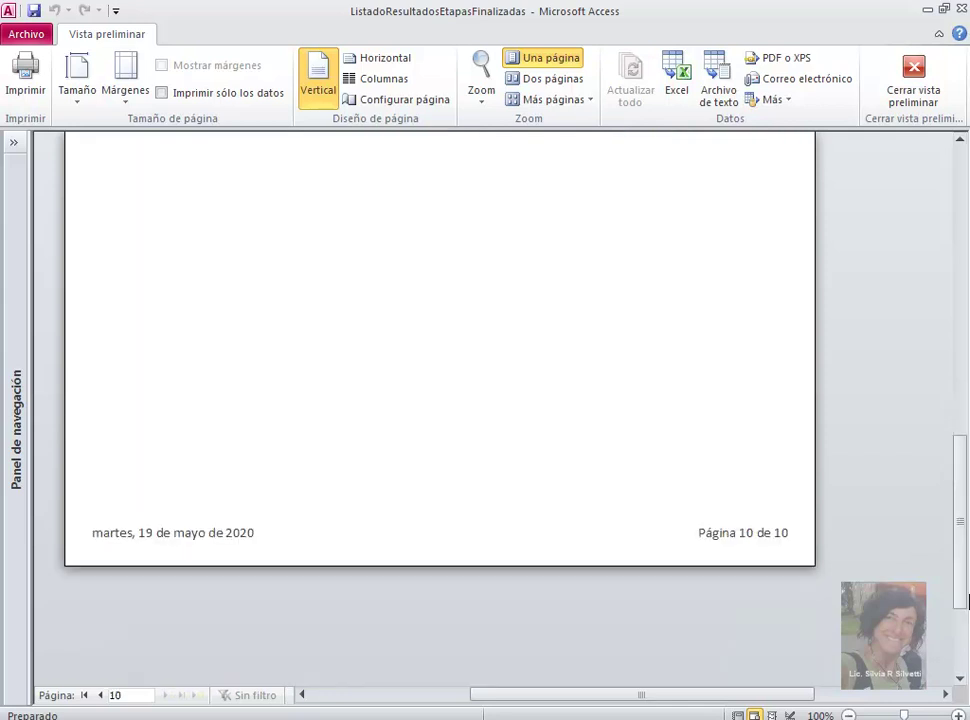
pyautogui.moveTo(966, 560); pyautogui.dragTo(962, 303)
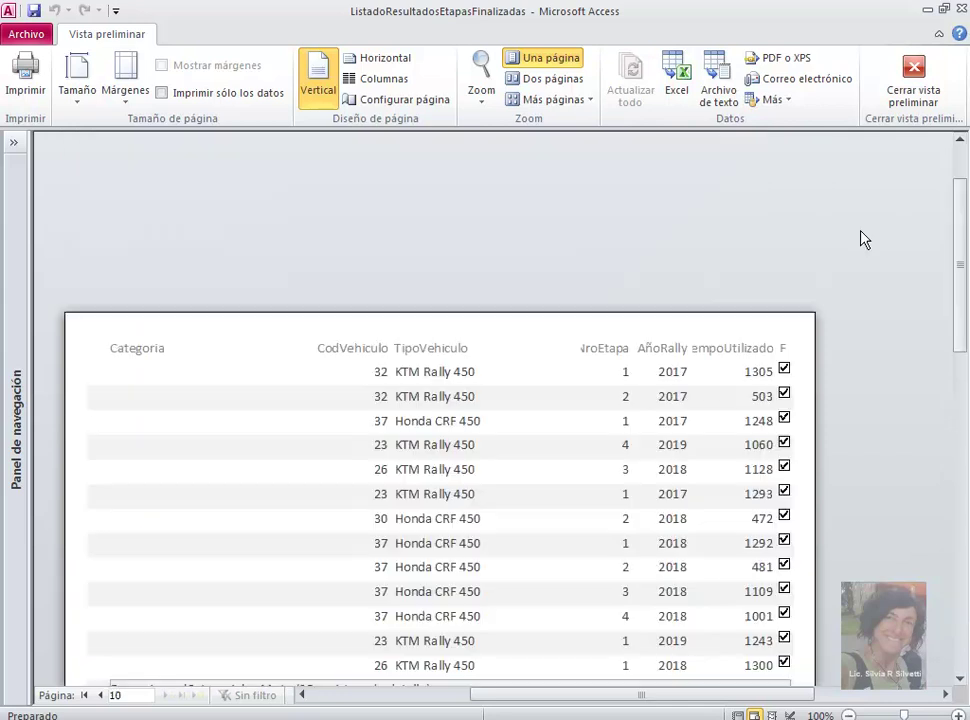
# In the report's Design view, delete the "Resumir por" summary expression from the Pie Categoria section
pyautogui.click(14, 142)
pyautogui.click(23, 80)
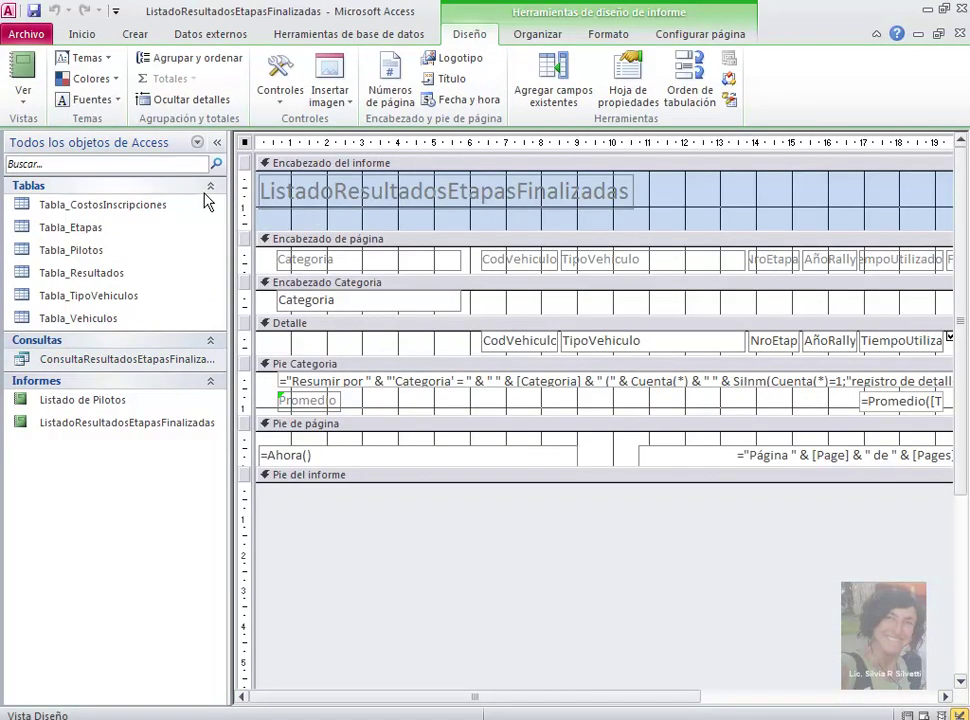
pyautogui.click(216, 142)
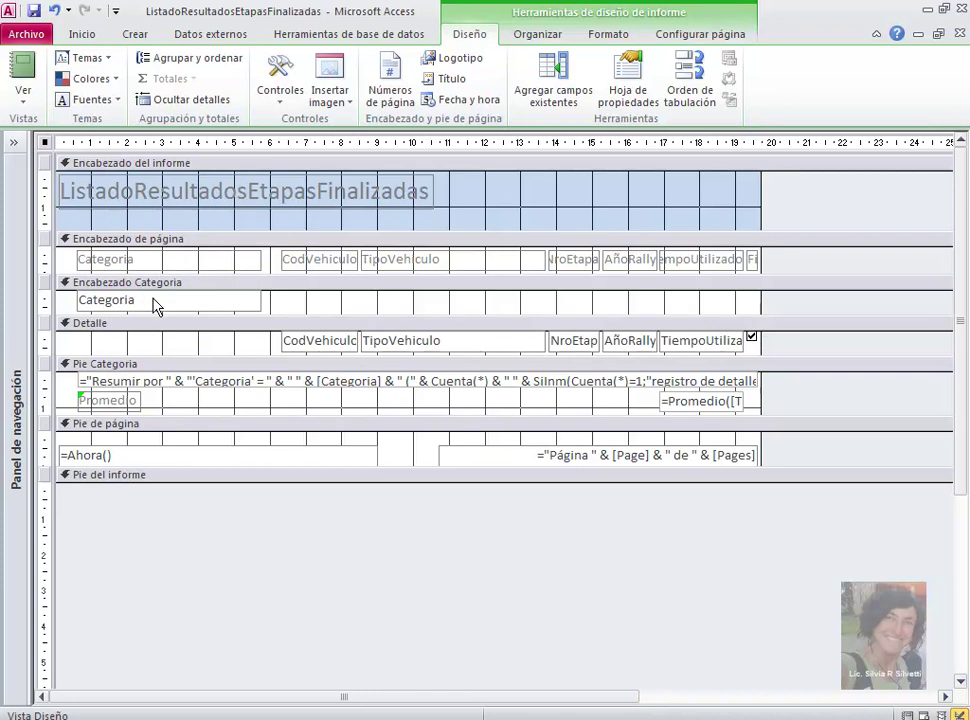
pyautogui.click(304, 381)
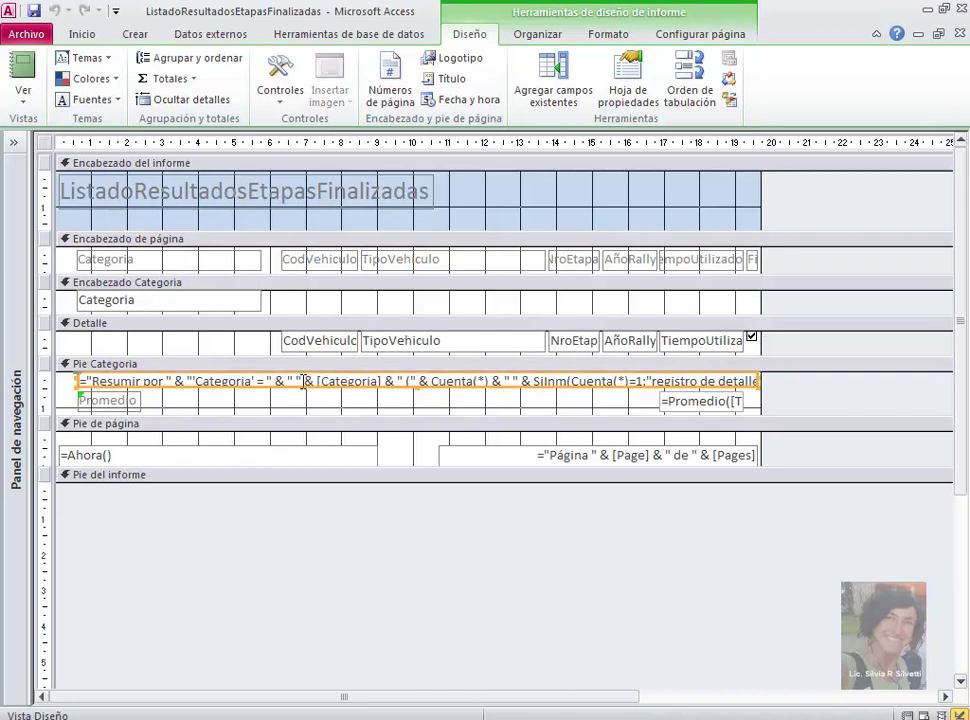
pyautogui.press('Delete')
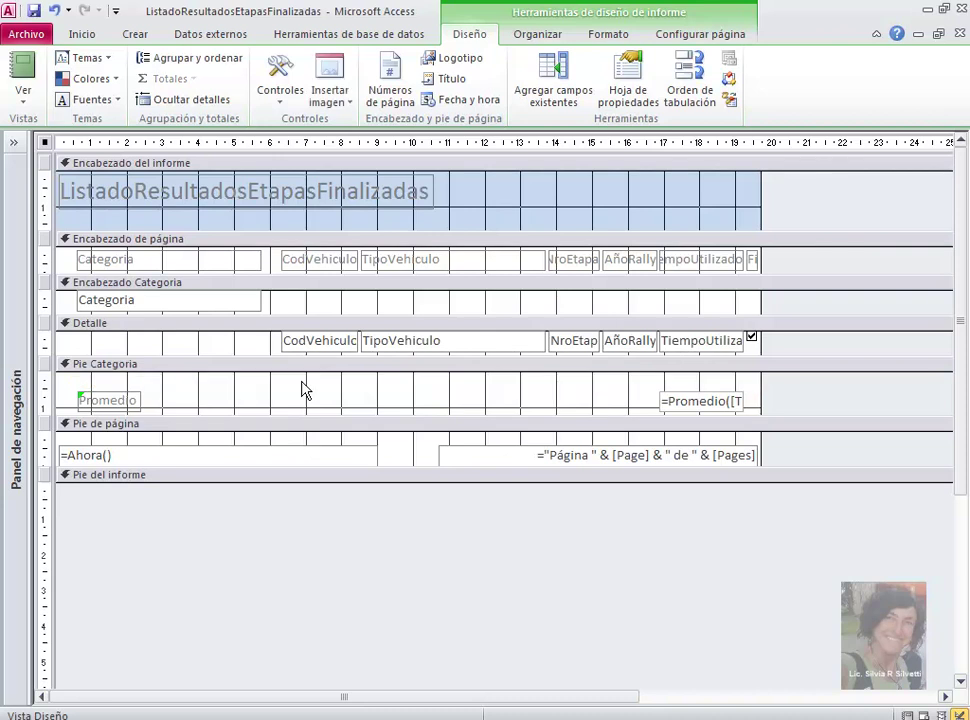
# Move the Promedio label in the Pie Categoria section directly beside the average expression
pyautogui.click(104, 399)
pyautogui.moveTo(102, 398); pyautogui.dragTo(630, 413)
pyautogui.click(779, 427)
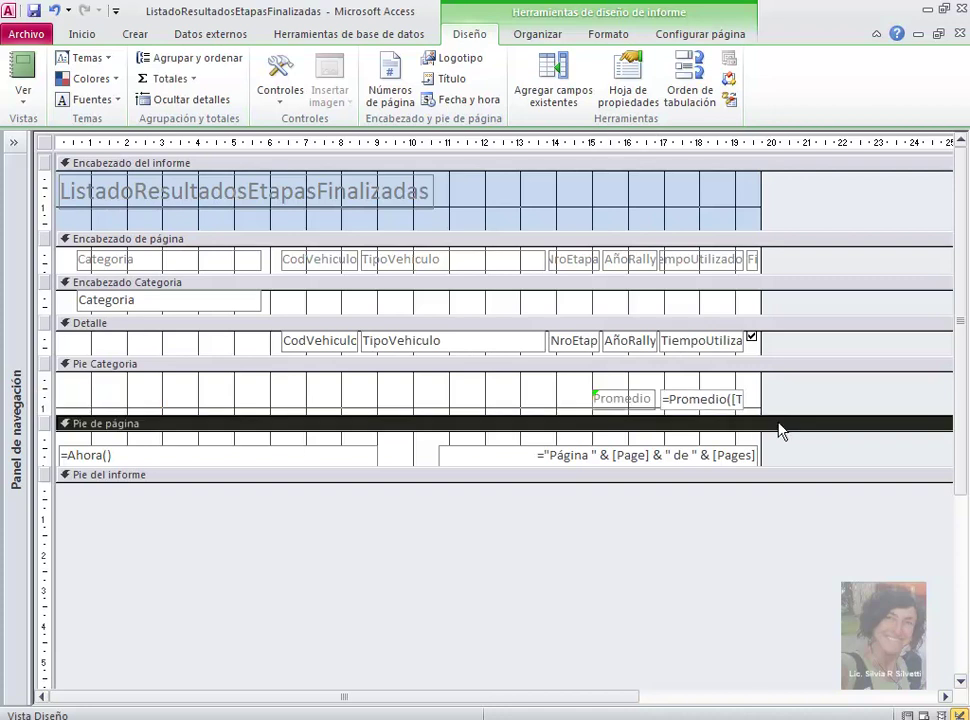
# Set the TiempoUtilizado average text box to the Fijo format with 0 decimal places
pyautogui.click(717, 393)
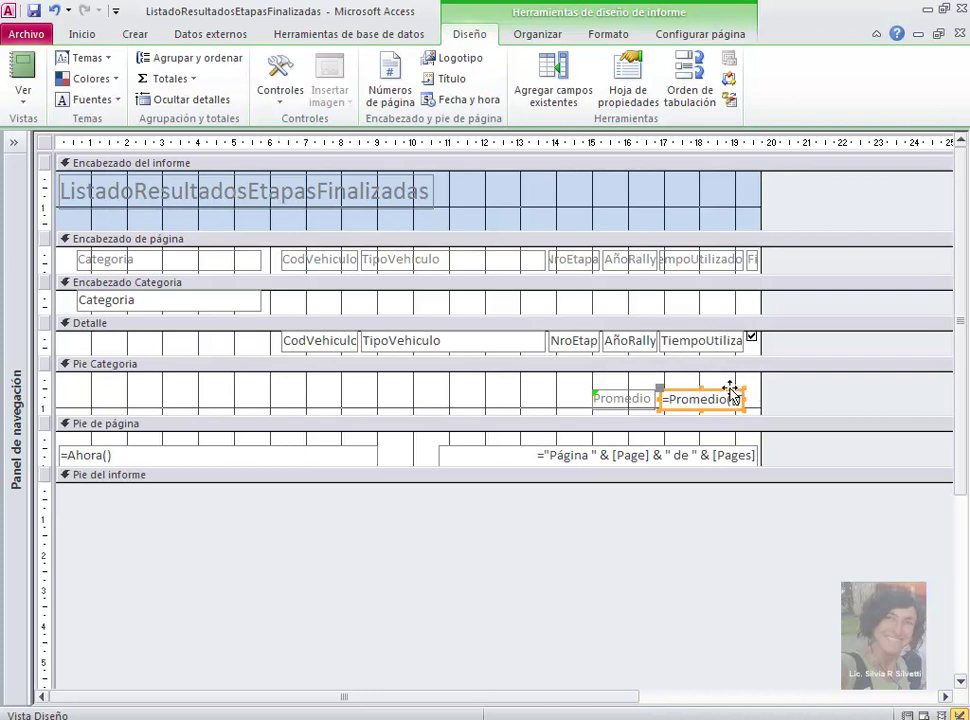
pyautogui.rightClick(730, 392)
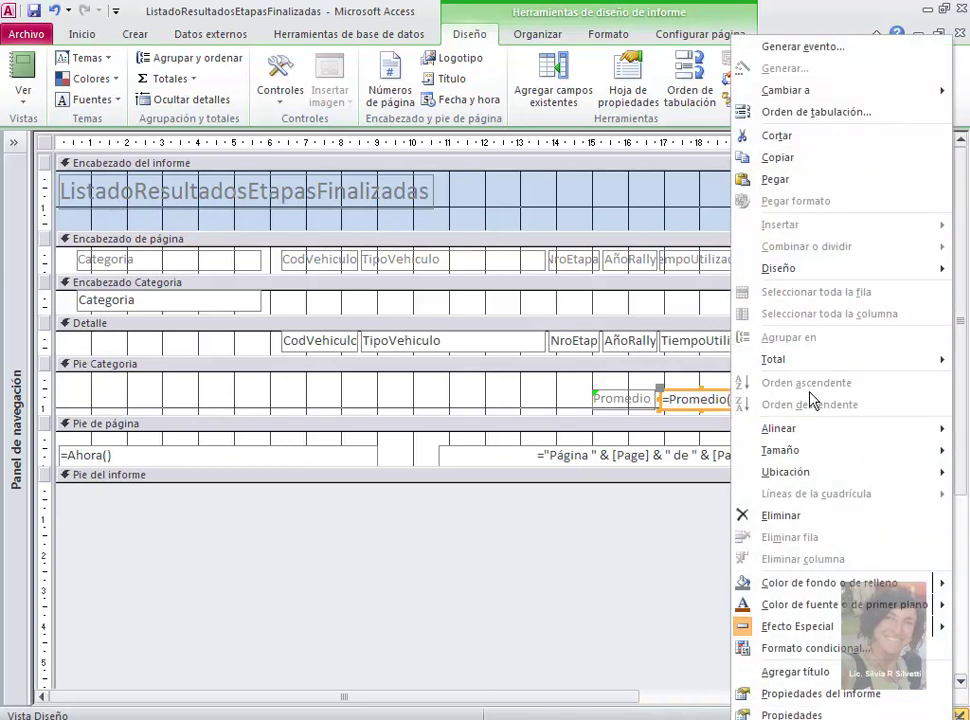
pyautogui.click(810, 715)
pyautogui.click(330, 203)
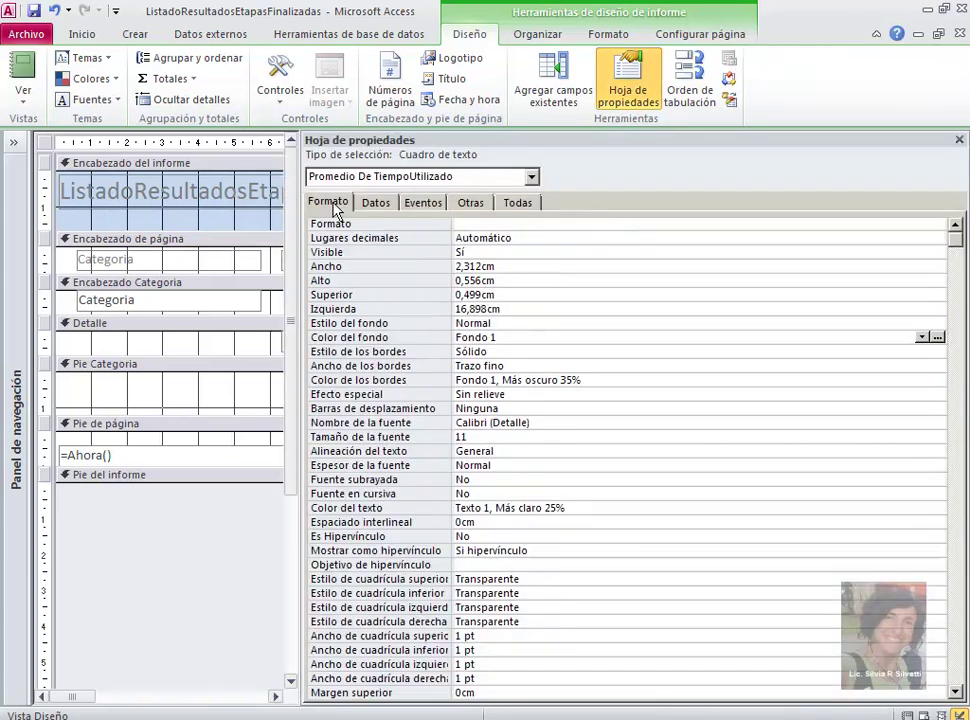
pyautogui.click(541, 242)
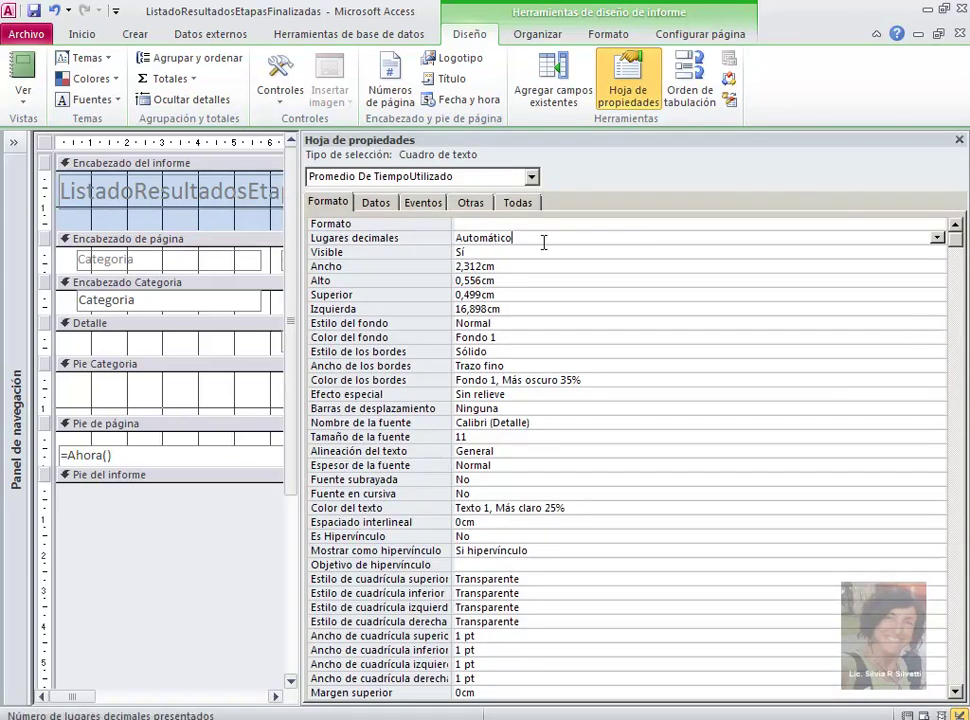
pyautogui.click(937, 224)
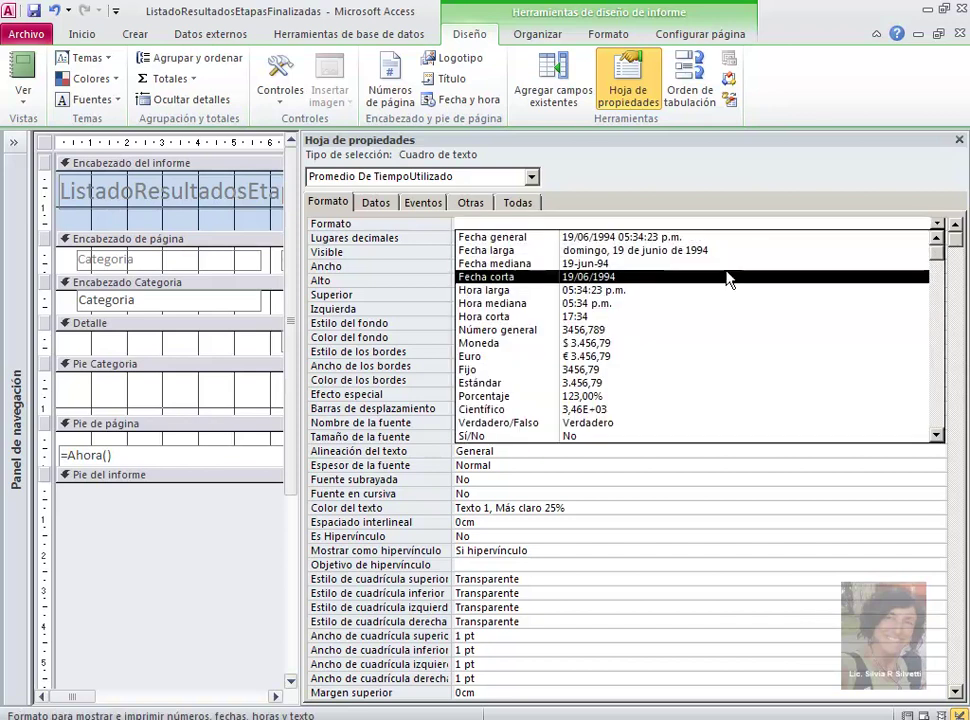
pyautogui.click(600, 369)
pyautogui.click(528, 237)
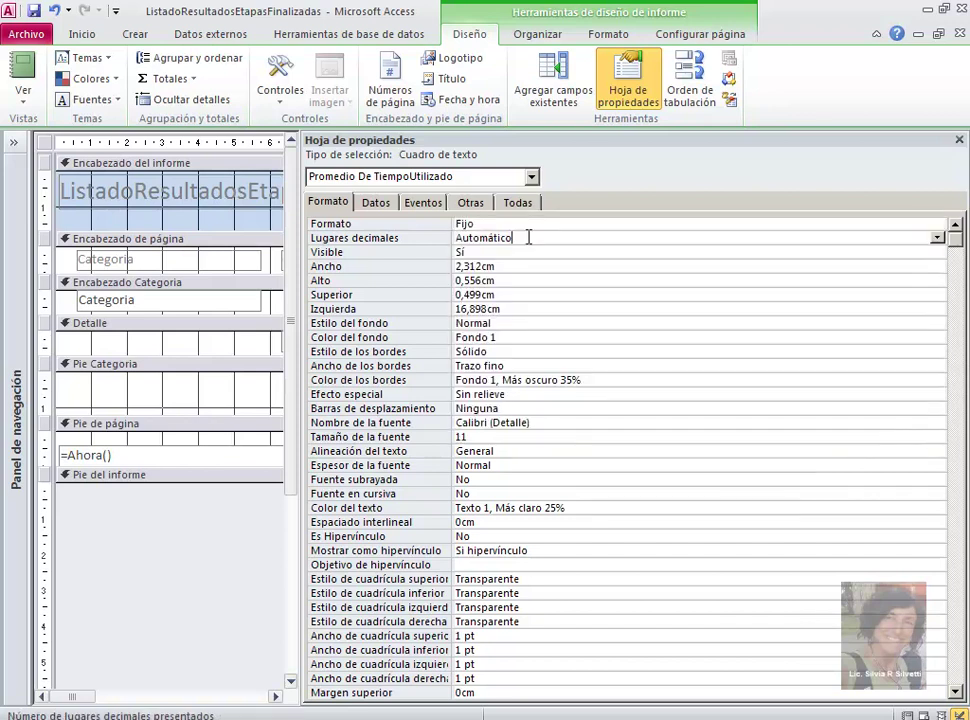
pyautogui.doubleClick(528, 237)
pyautogui.write('0')
pyautogui.click(959, 140)
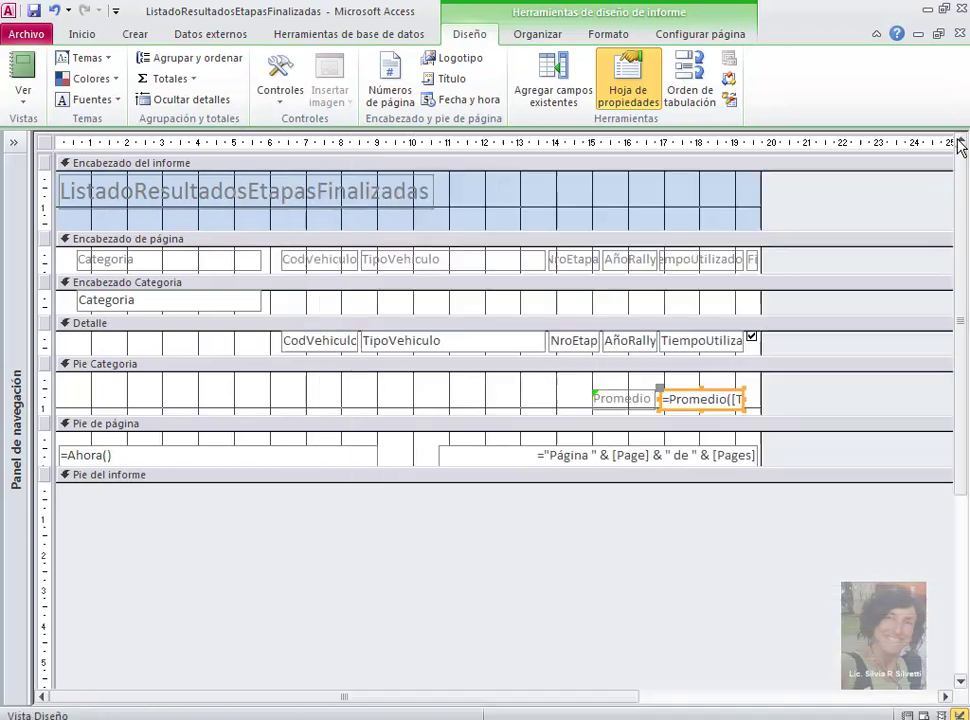
# Format the Categoria field in the Encabezado Categoria section with a dark orange fill, white text and font size 16
pyautogui.click(255, 303)
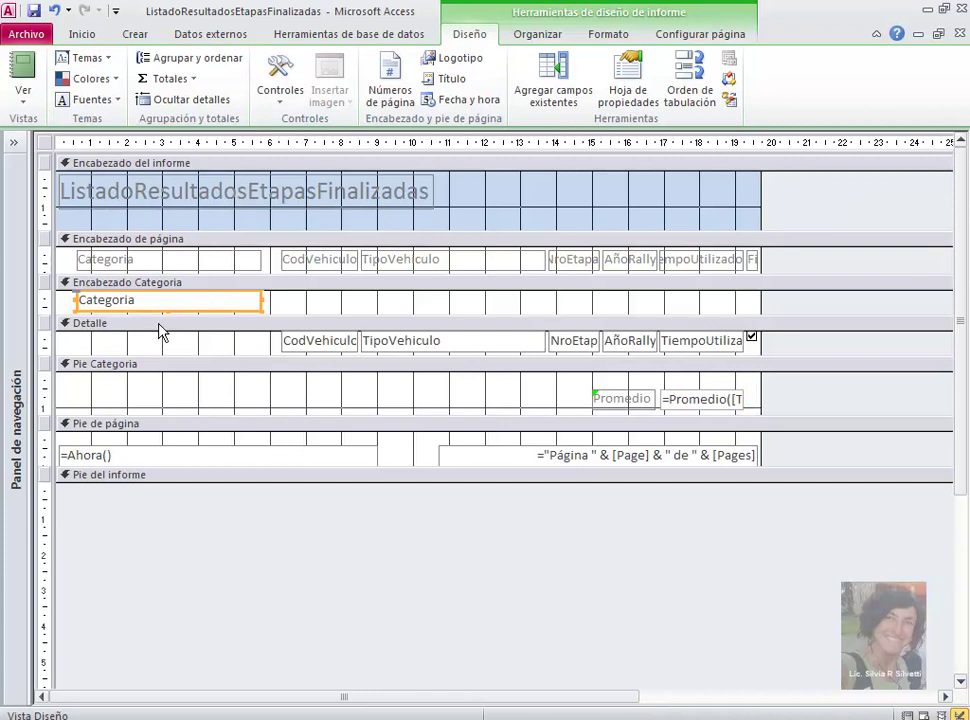
pyautogui.click(82, 34)
pyautogui.click(812, 99)
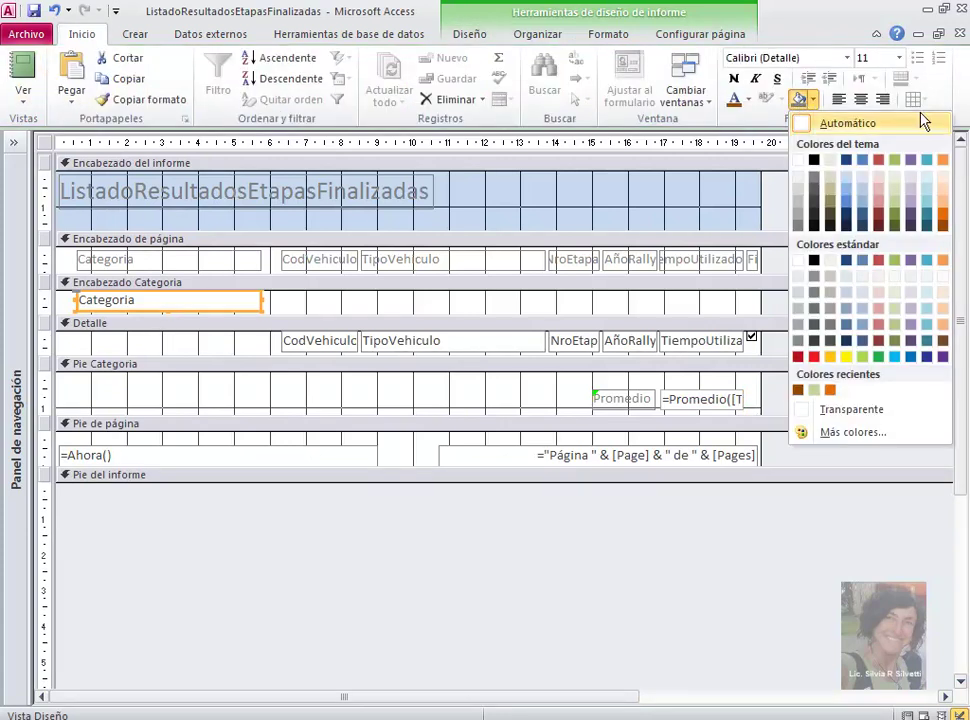
pyautogui.click(943, 214)
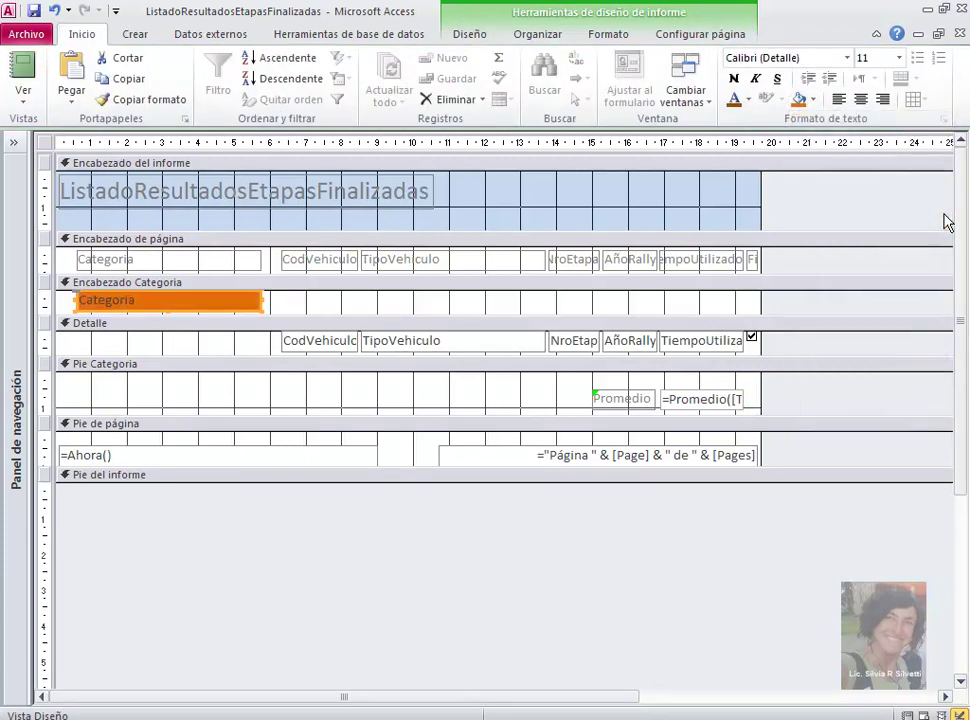
pyautogui.click(748, 99)
pyautogui.click(735, 161)
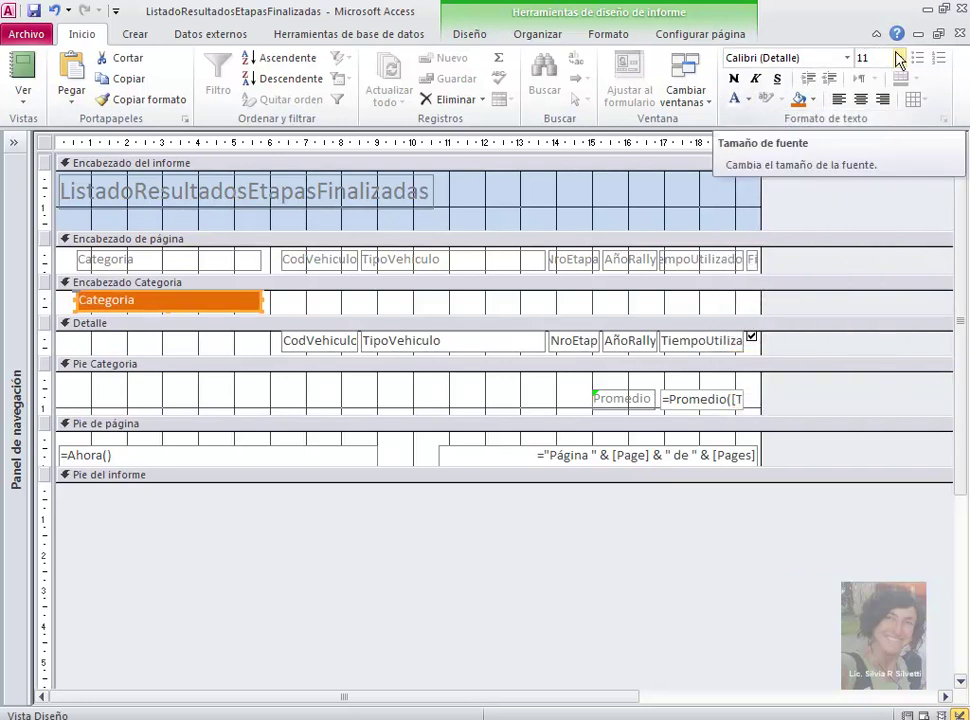
pyautogui.click(899, 58)
pyautogui.click(868, 173)
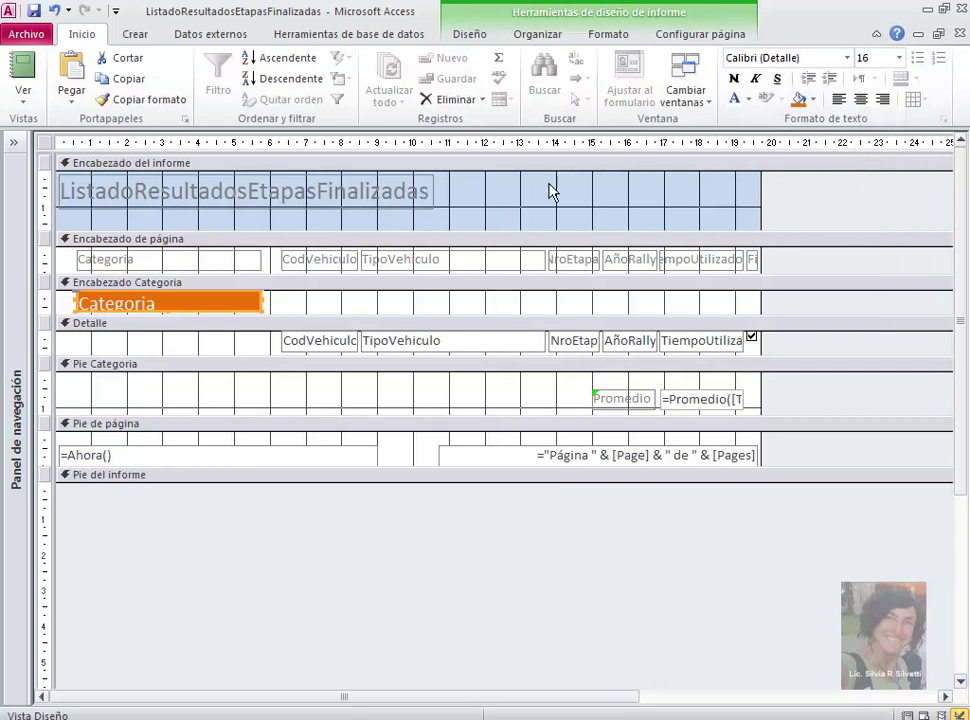
# Enlarge the Encabezado Categoria section and its Categoria field to fit the text, and make the field bold
pyautogui.moveTo(340, 314); pyautogui.dragTo(340, 327)
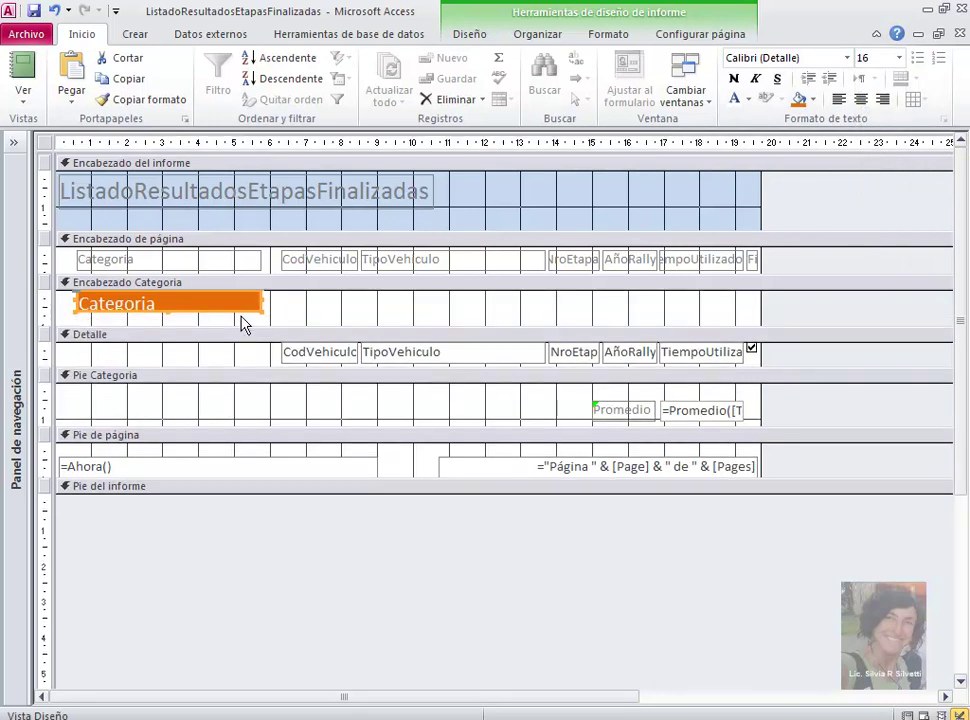
pyautogui.moveTo(264, 306); pyautogui.dragTo(273, 328)
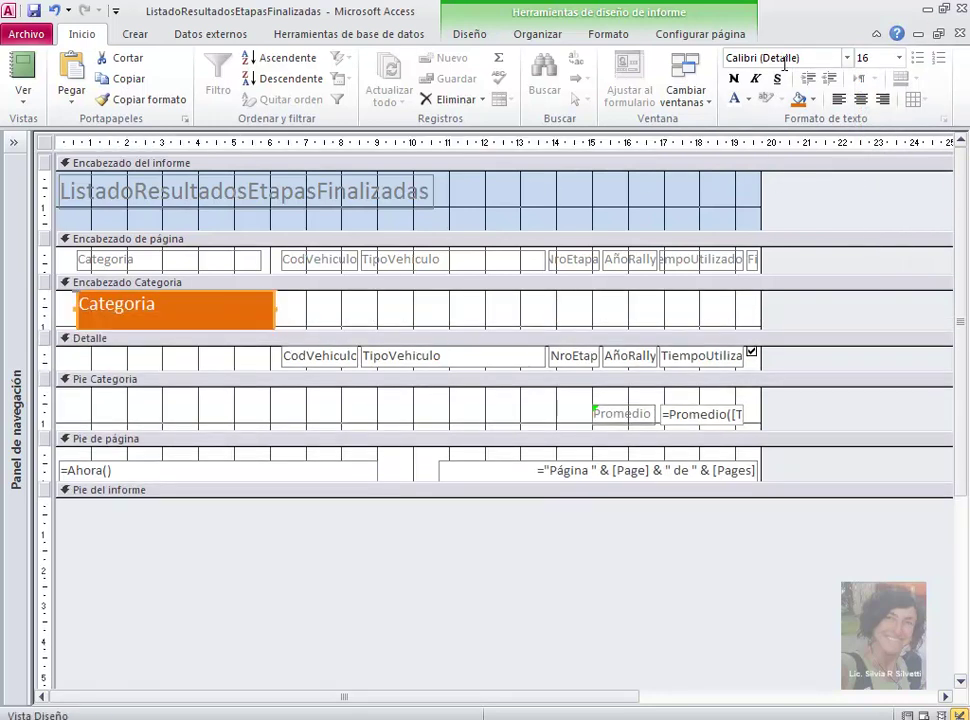
pyautogui.click(734, 80)
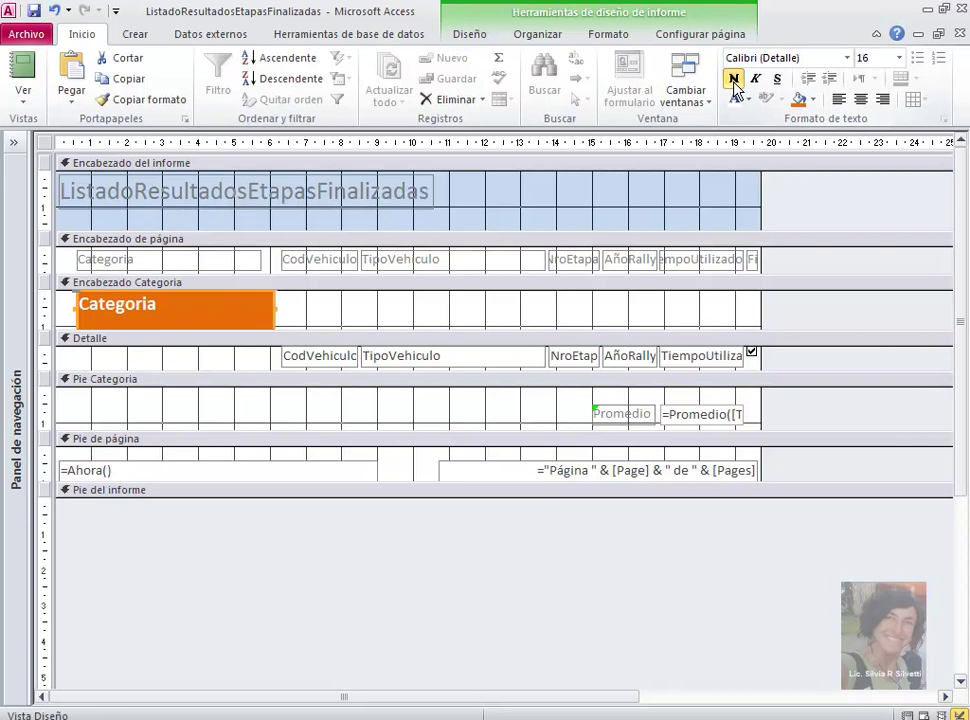
# Preview the report and check the category headings and the average shown at the end of the Camión group on page 3
pyautogui.click(24, 97)
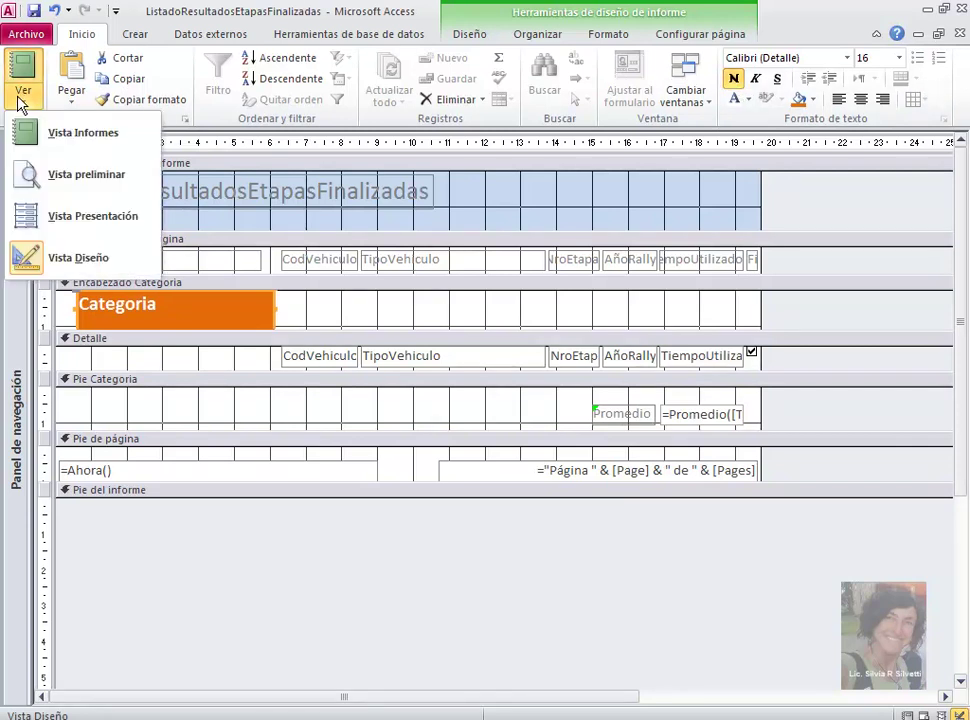
pyautogui.click(76, 182)
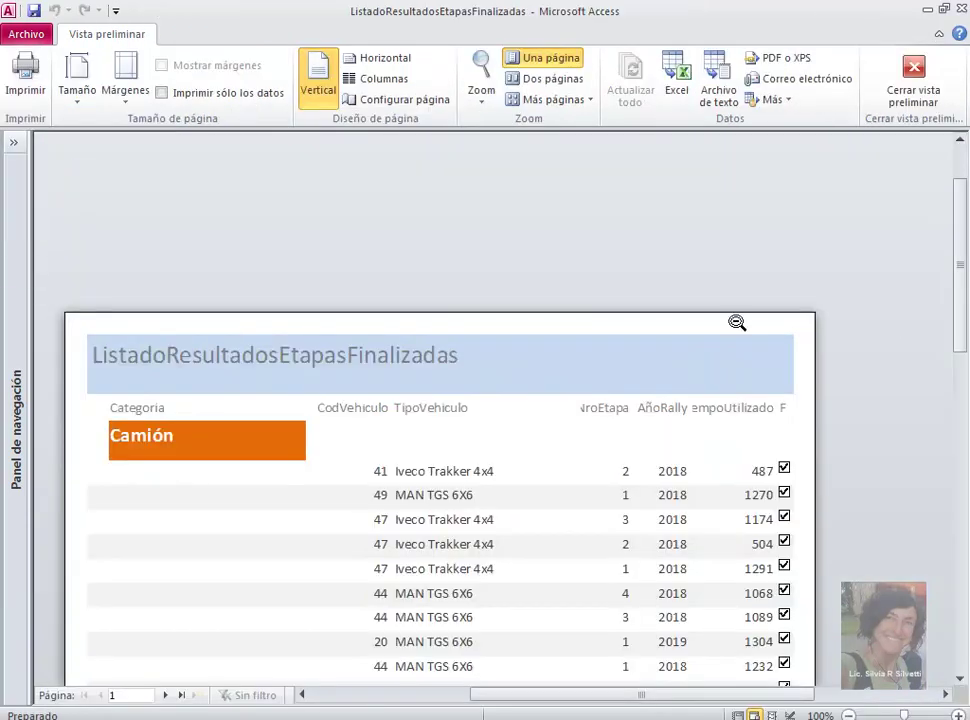
pyautogui.click(654, 410)
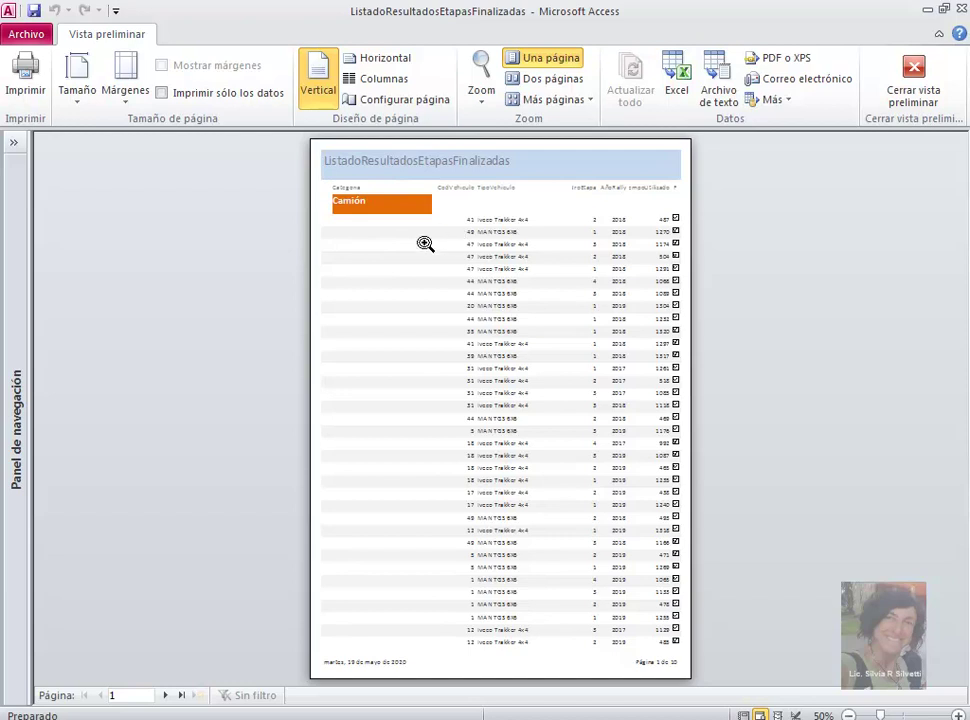
pyautogui.click(166, 696)
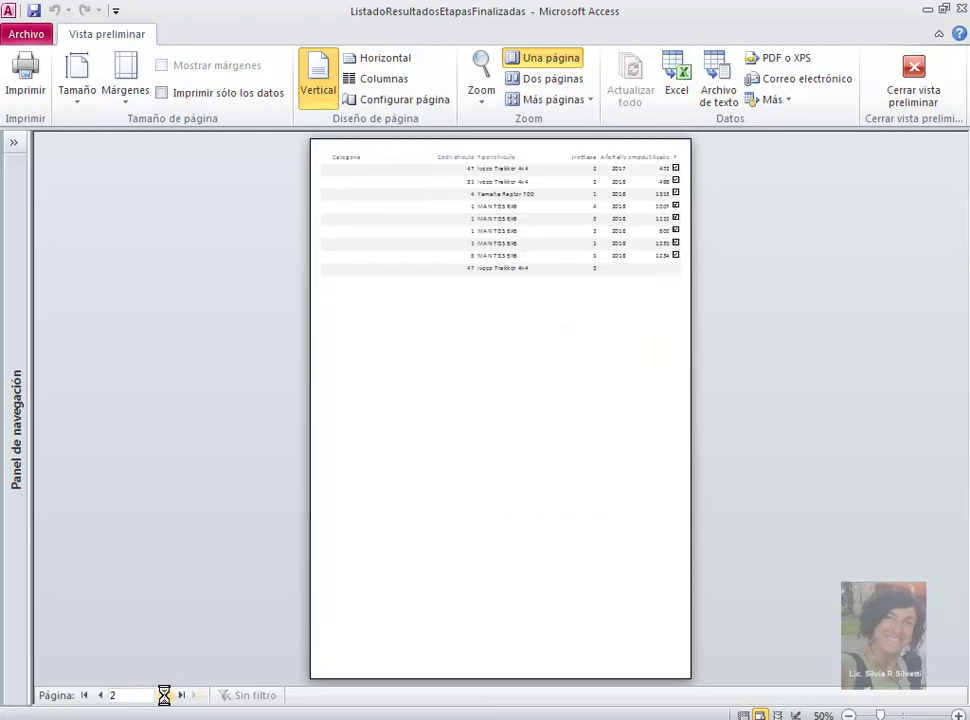
pyautogui.click(166, 696)
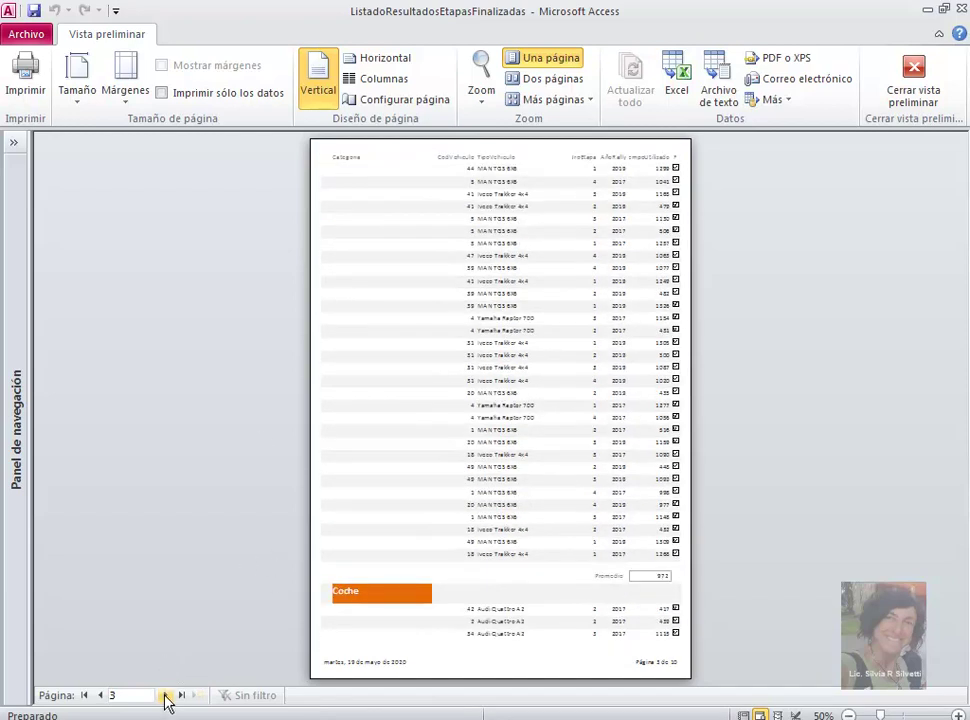
pyautogui.click(546, 569)
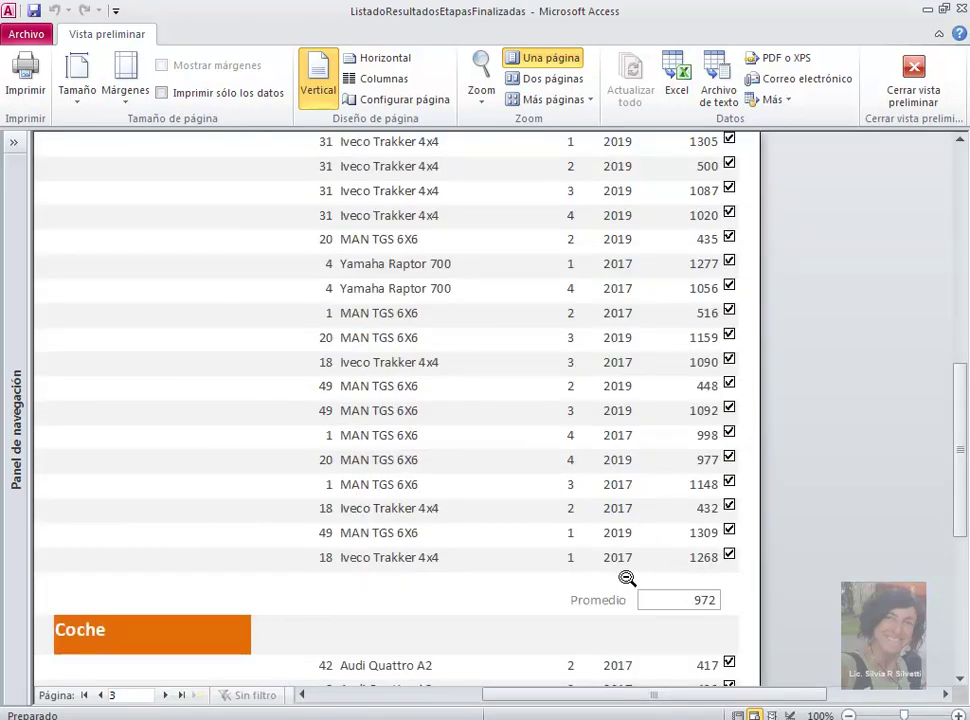
pyautogui.click(701, 600)
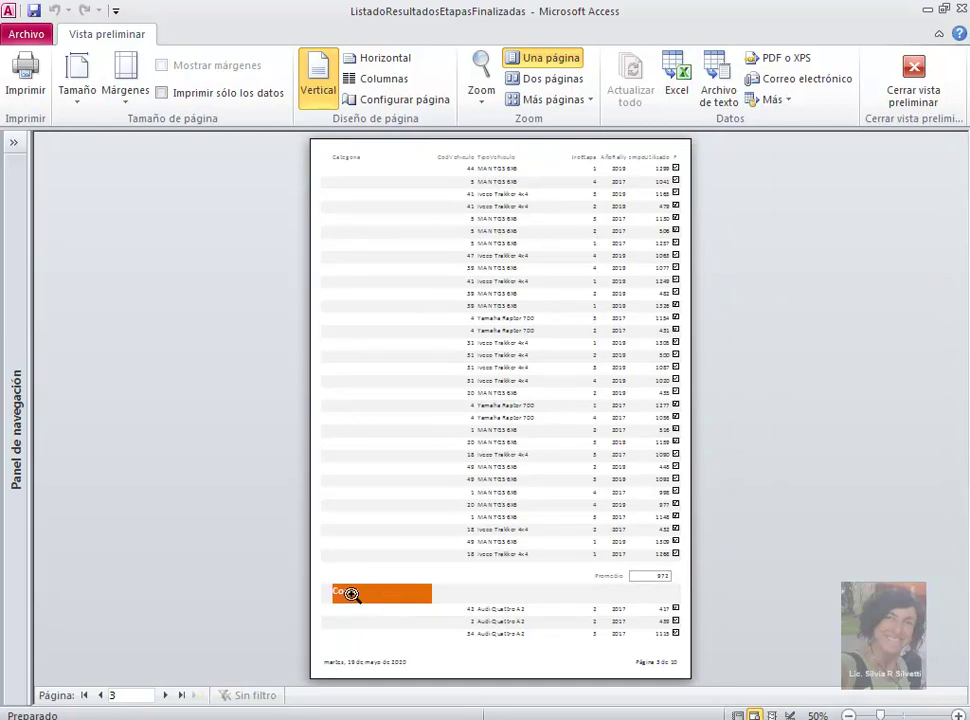
# Go to page 7 of the report preview and check the average shown just above the Cuatriciclo heading
pyautogui.click(167, 696)
pyautogui.click(167, 696)
pyautogui.click(167, 696)
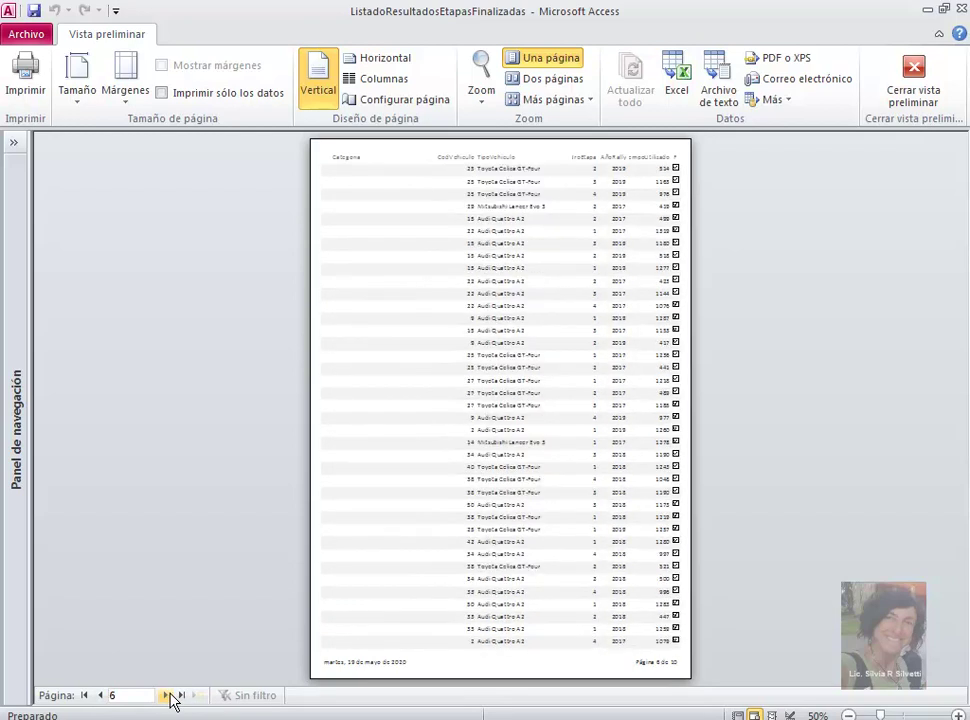
pyautogui.click(167, 696)
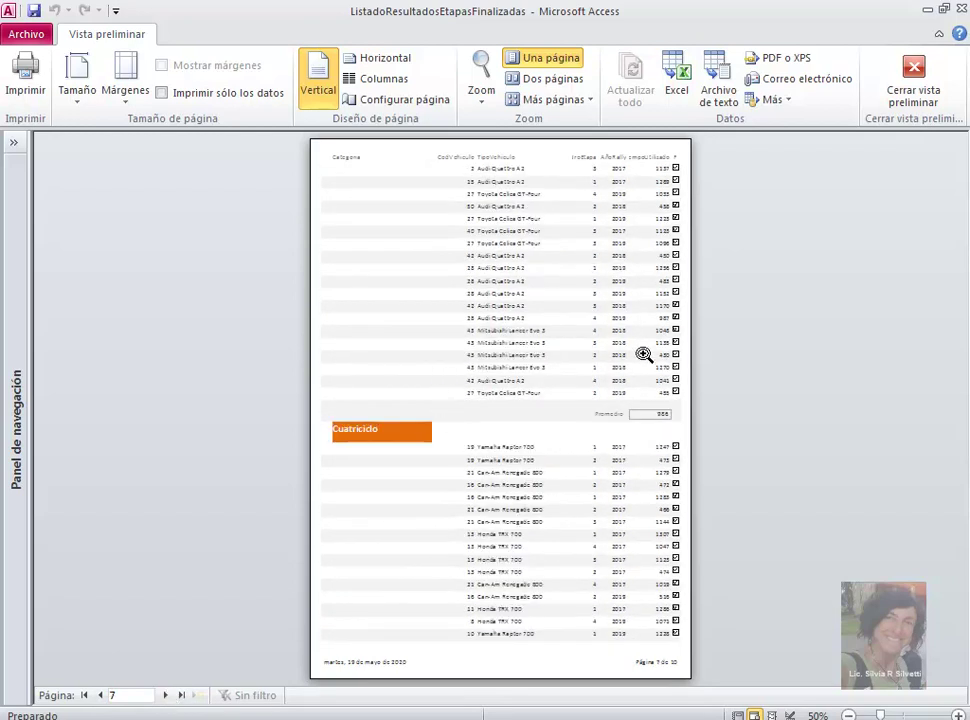
pyautogui.click(656, 391)
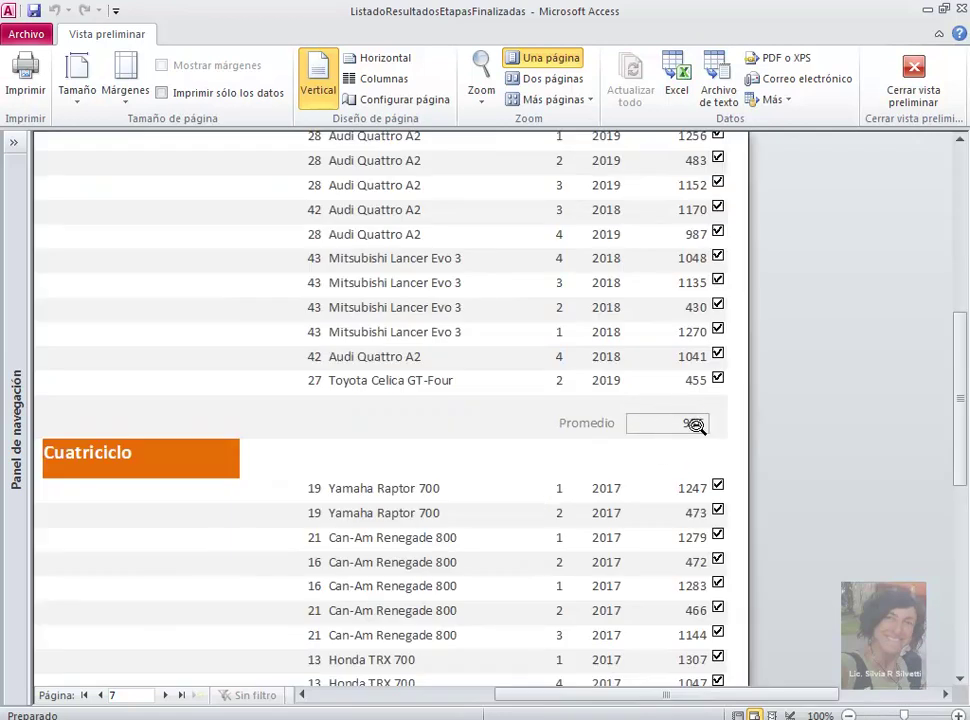
pyautogui.click(695, 425)
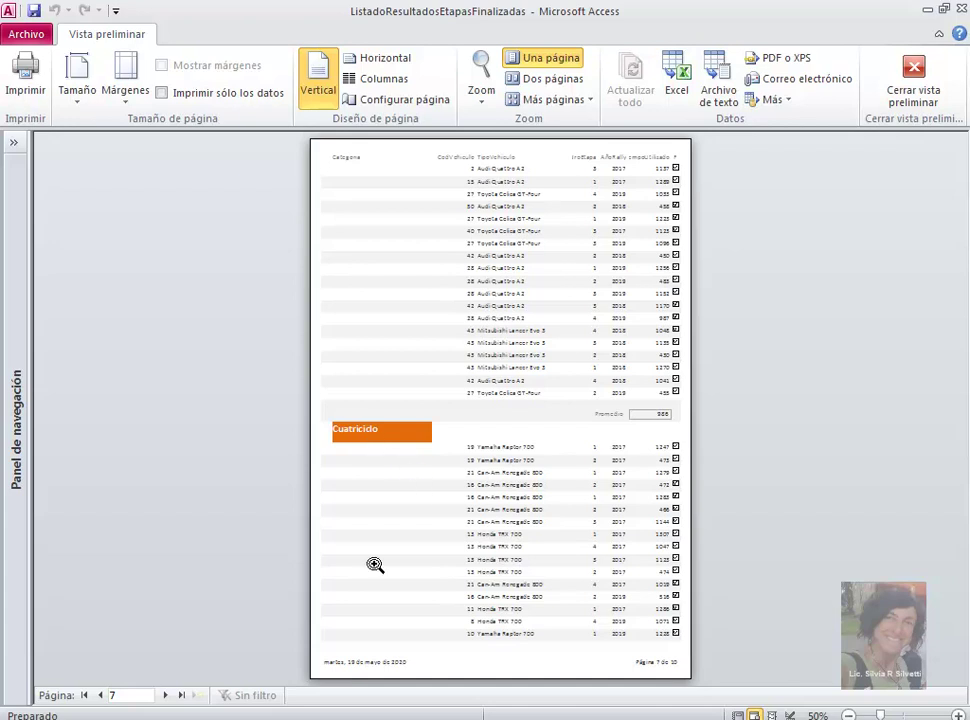
# Check the average above the Moto heading on page 9 and the final average on page 10 of the preview
pyautogui.click(166, 695)
pyautogui.click(166, 695)
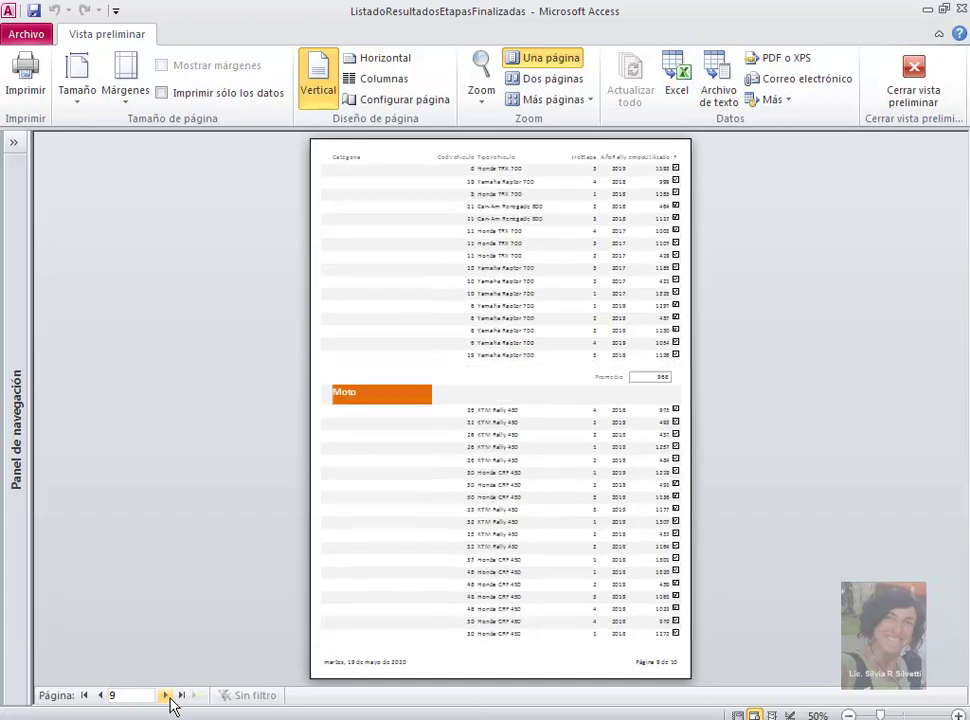
pyautogui.click(668, 386)
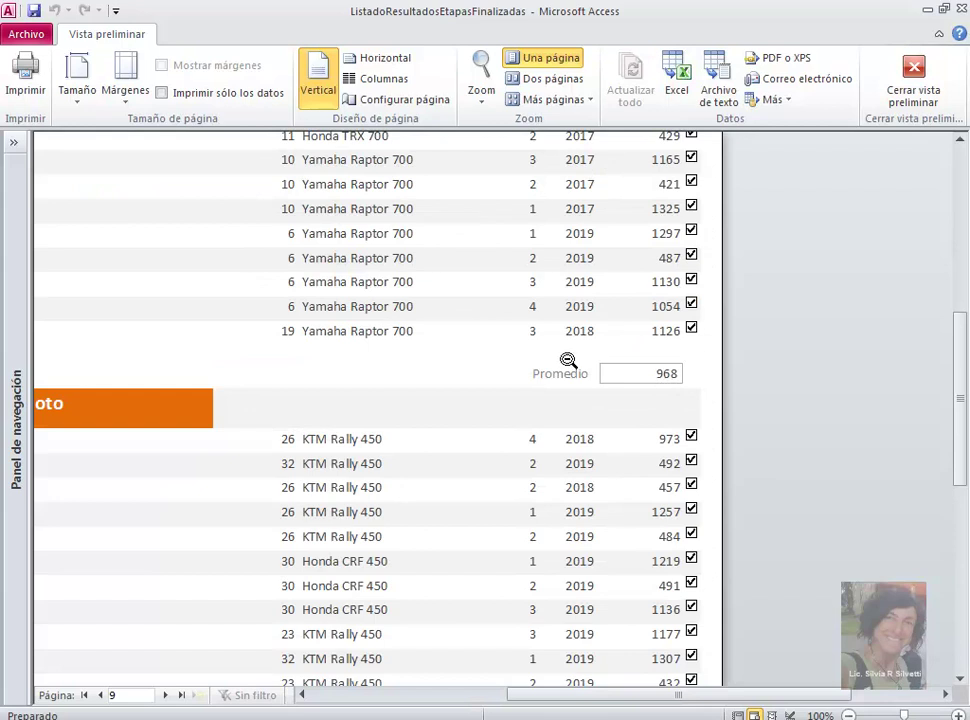
pyautogui.click(638, 360)
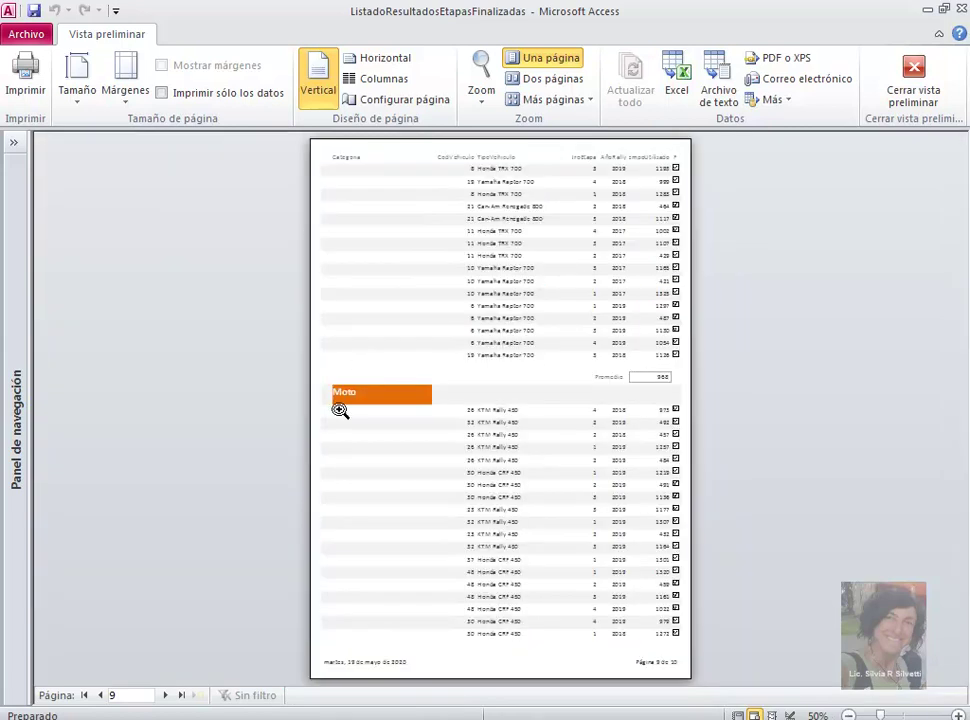
pyautogui.click(165, 695)
pyautogui.click(679, 401)
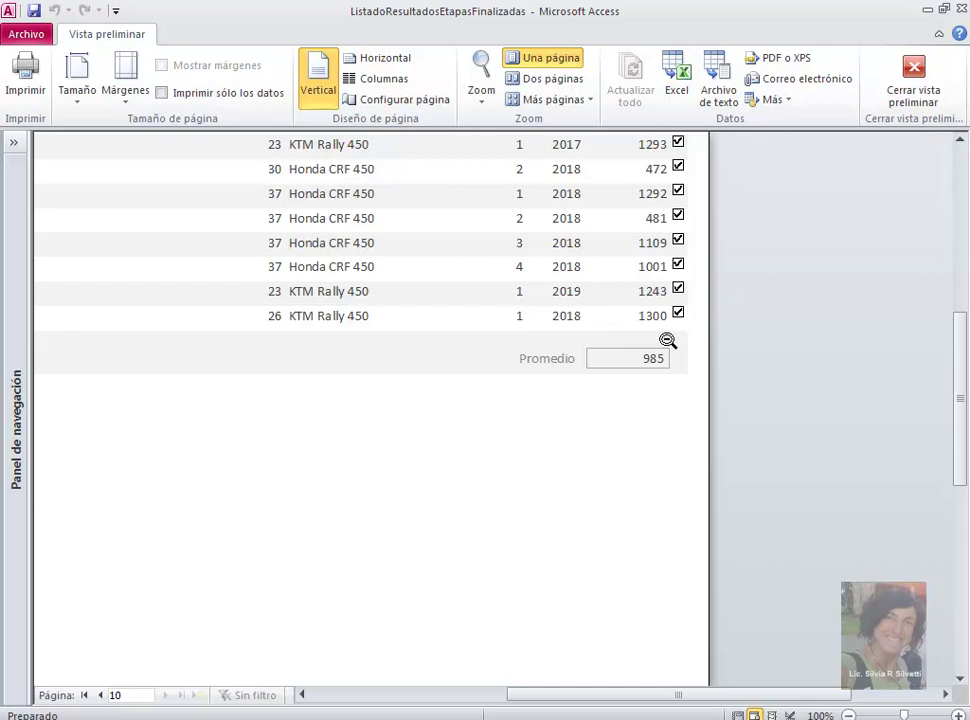
pyautogui.click(667, 341)
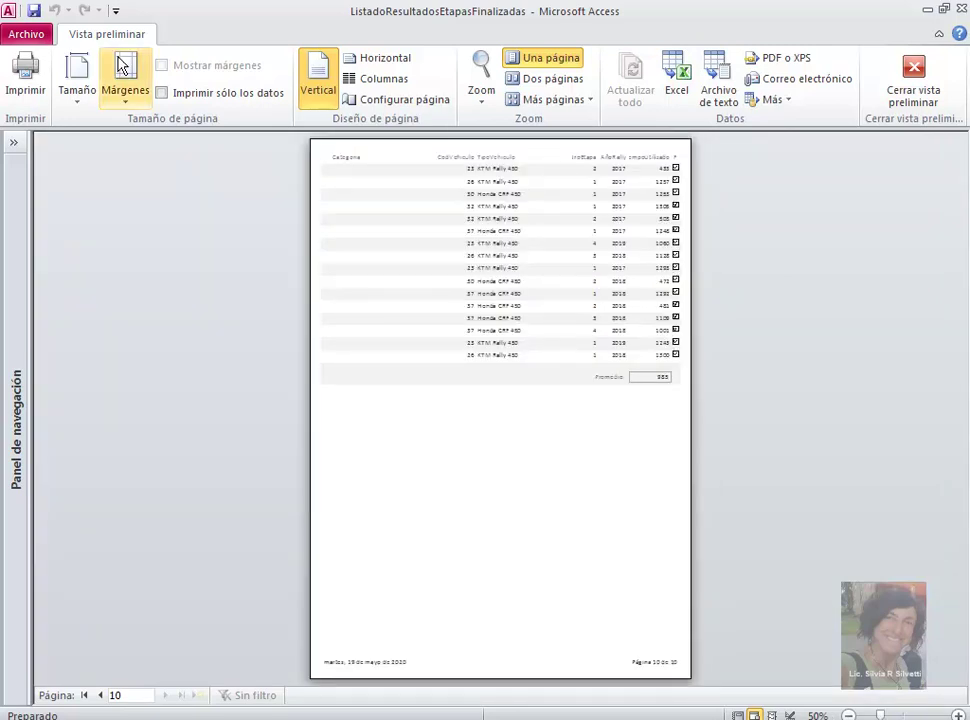
# In Design view, open the Pie del informe section to about 1.5 cm high and add a text box near its centre
pyautogui.click(14, 144)
pyautogui.click(23, 80)
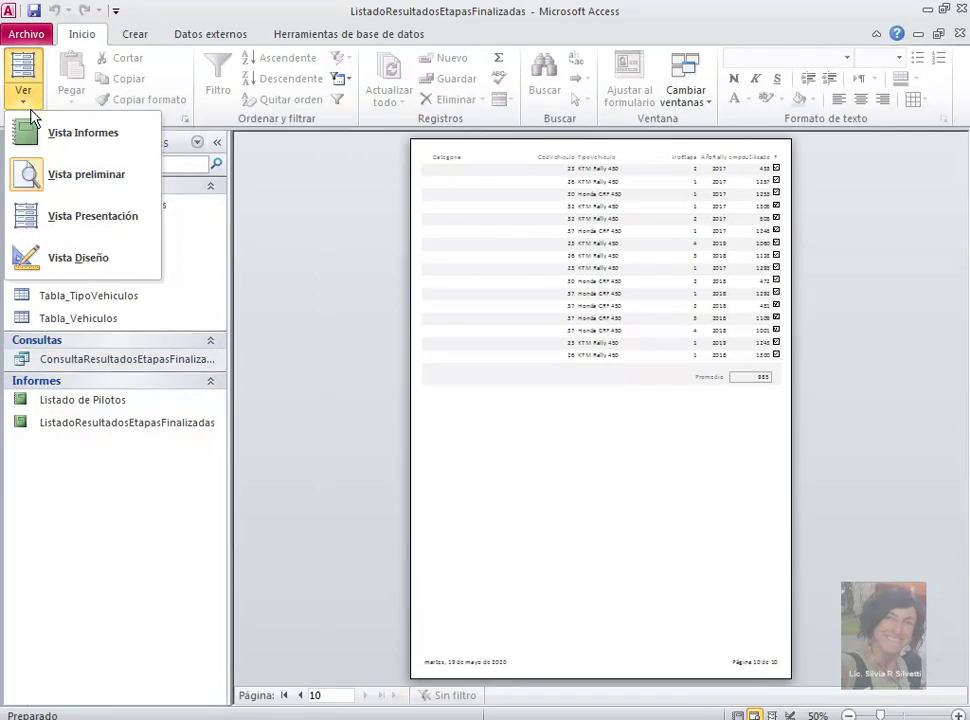
pyautogui.click(80, 250)
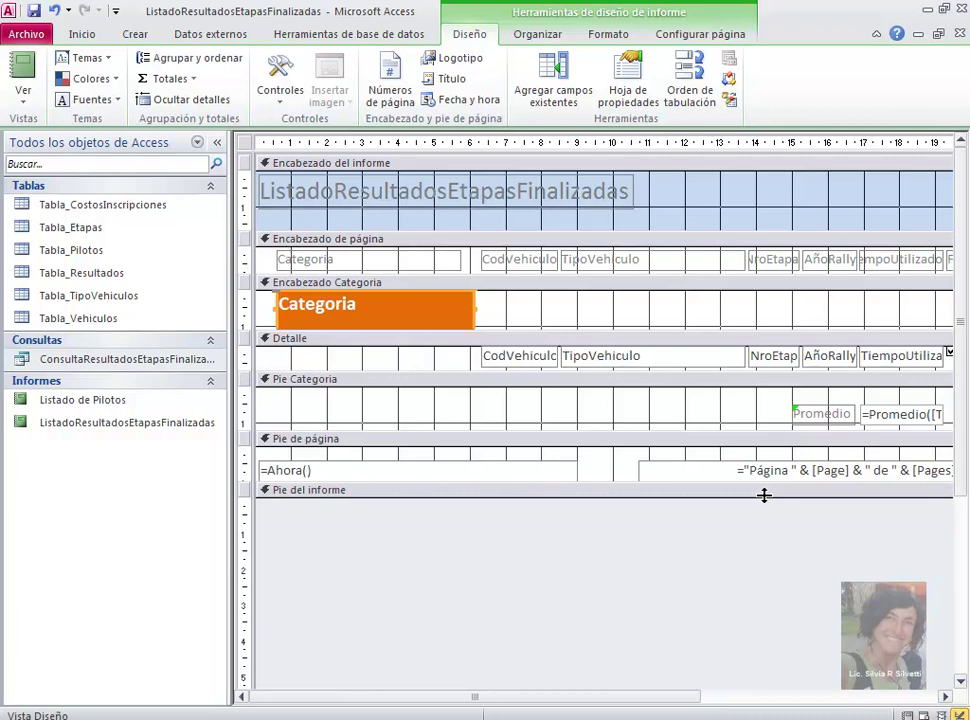
pyautogui.moveTo(764, 495); pyautogui.dragTo(764, 551)
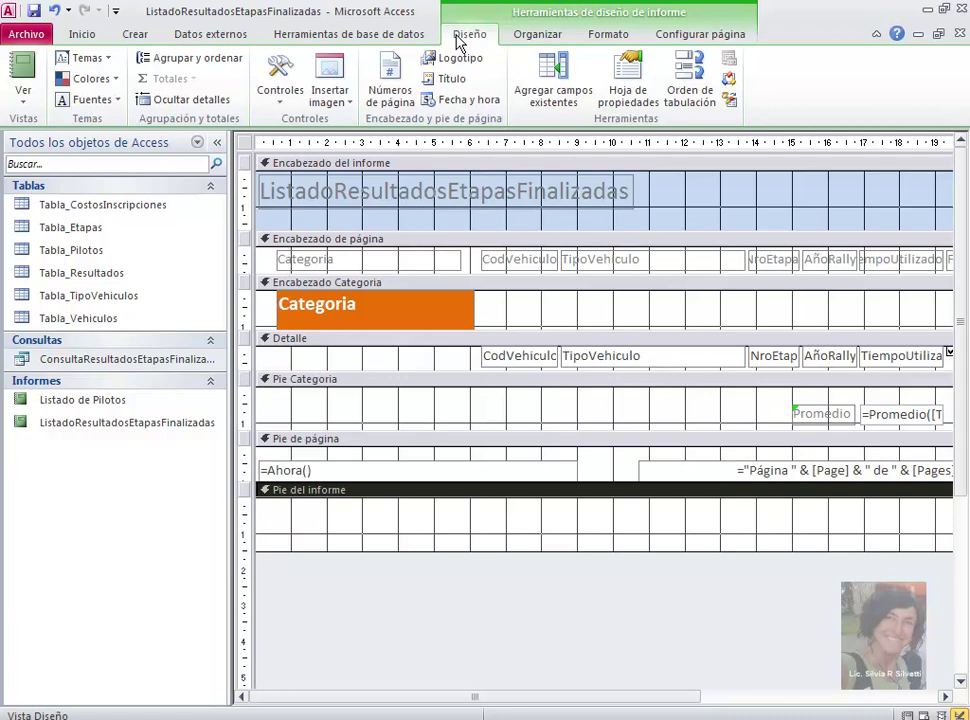
pyautogui.click(278, 92)
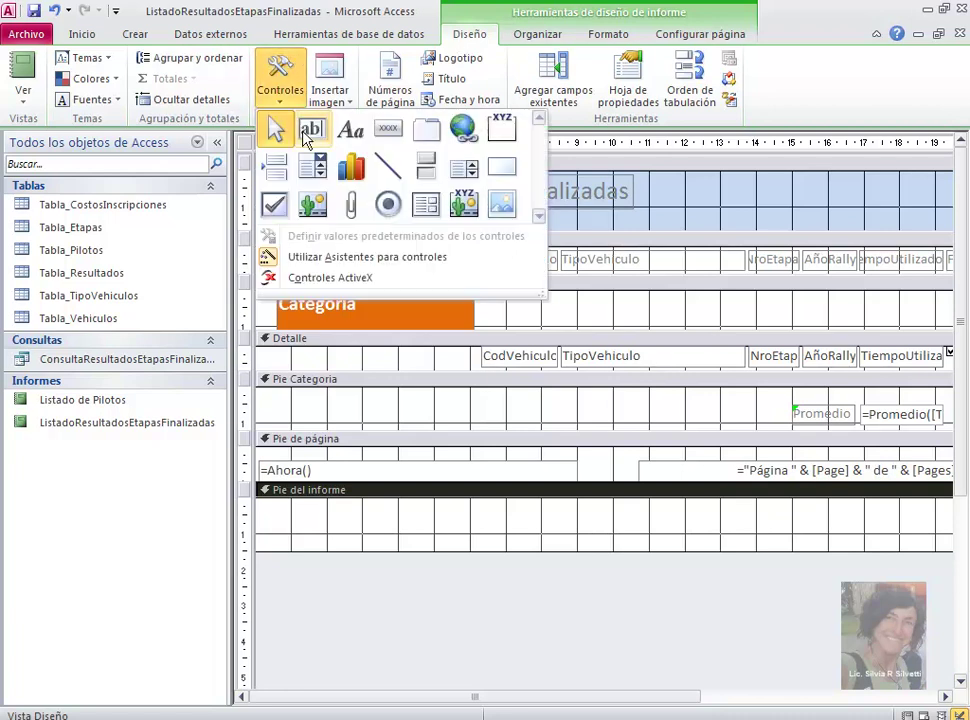
pyautogui.click(311, 133)
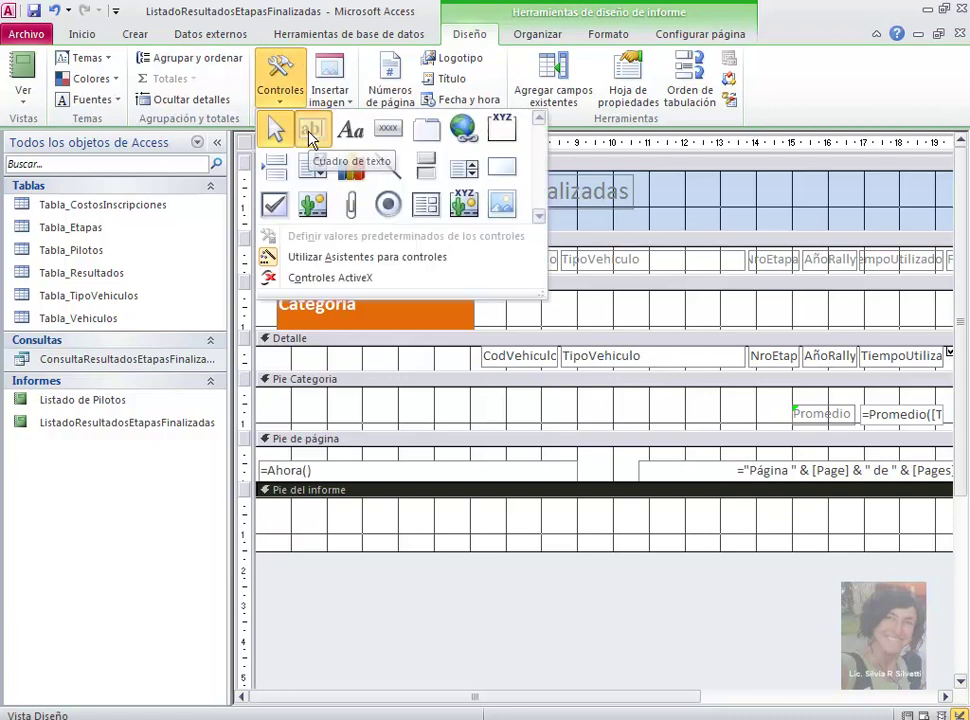
pyautogui.click(724, 513)
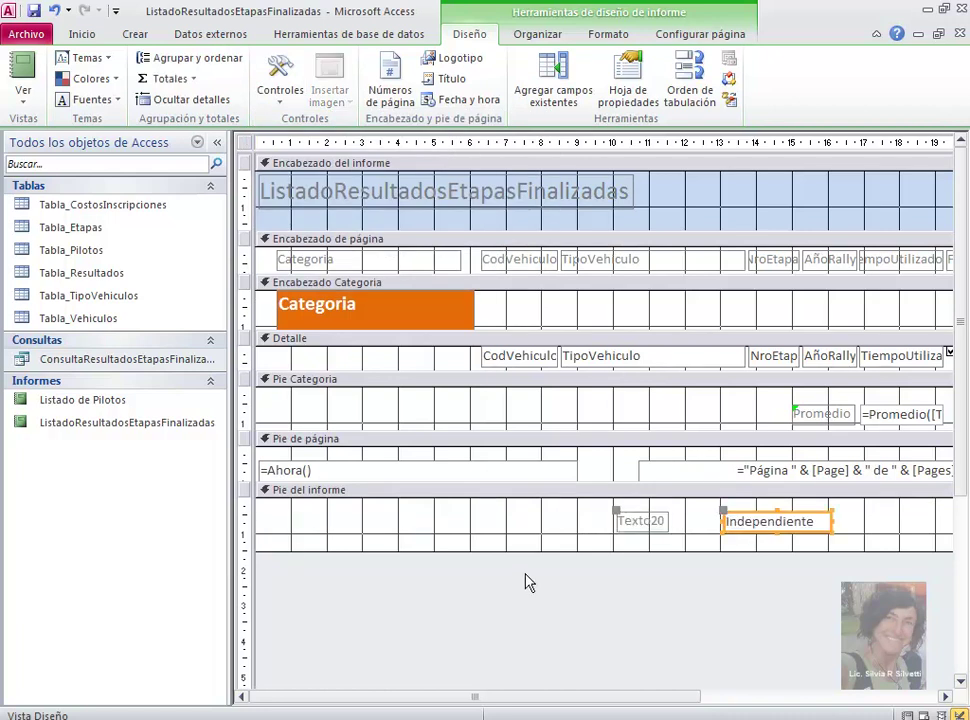
# Change the new text box's label to "Cantidad de Registros" and widen it to about 4 cm to fit the text
pyautogui.click(640, 522)
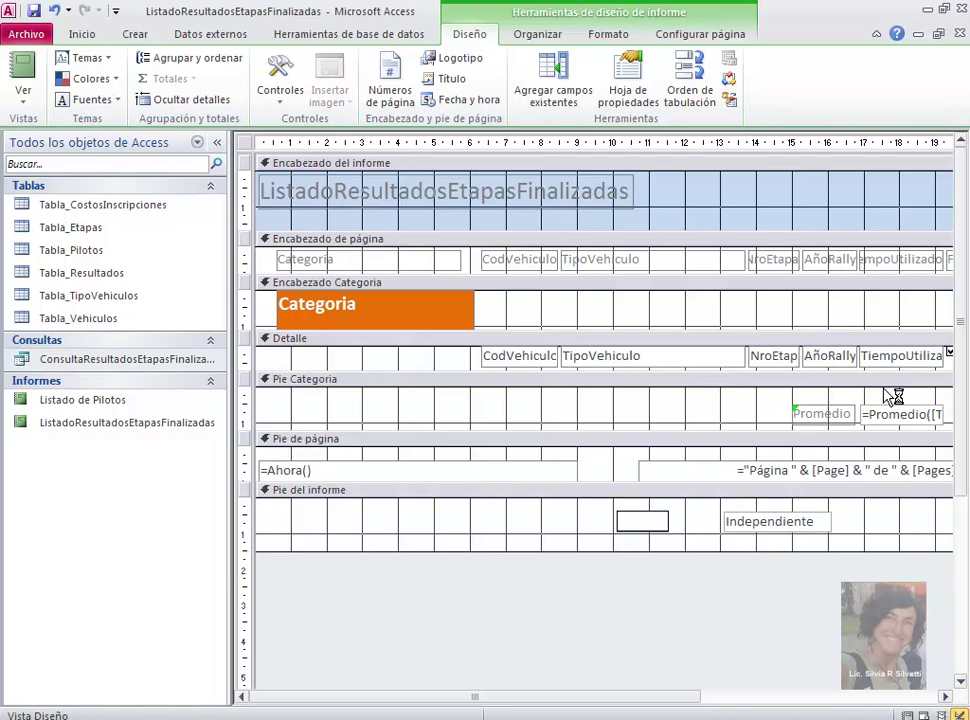
pyautogui.write('Cantidad de')
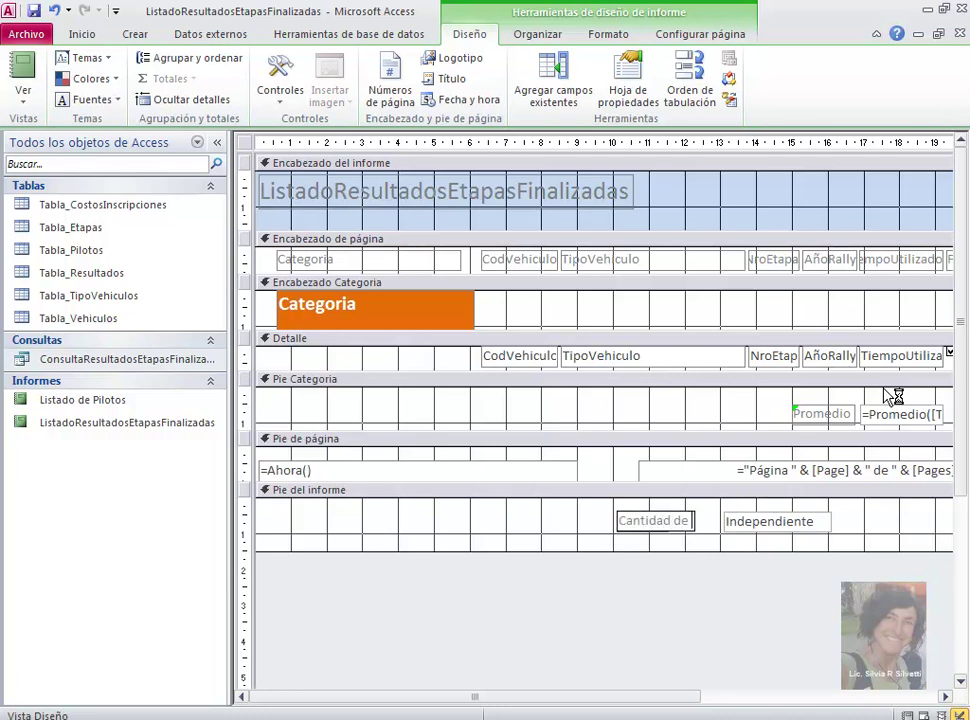
pyautogui.write(' Registros')
pyautogui.click(585, 516)
pyautogui.click(647, 516)
pyautogui.moveTo(614, 521); pyautogui.dragTo(579, 521)
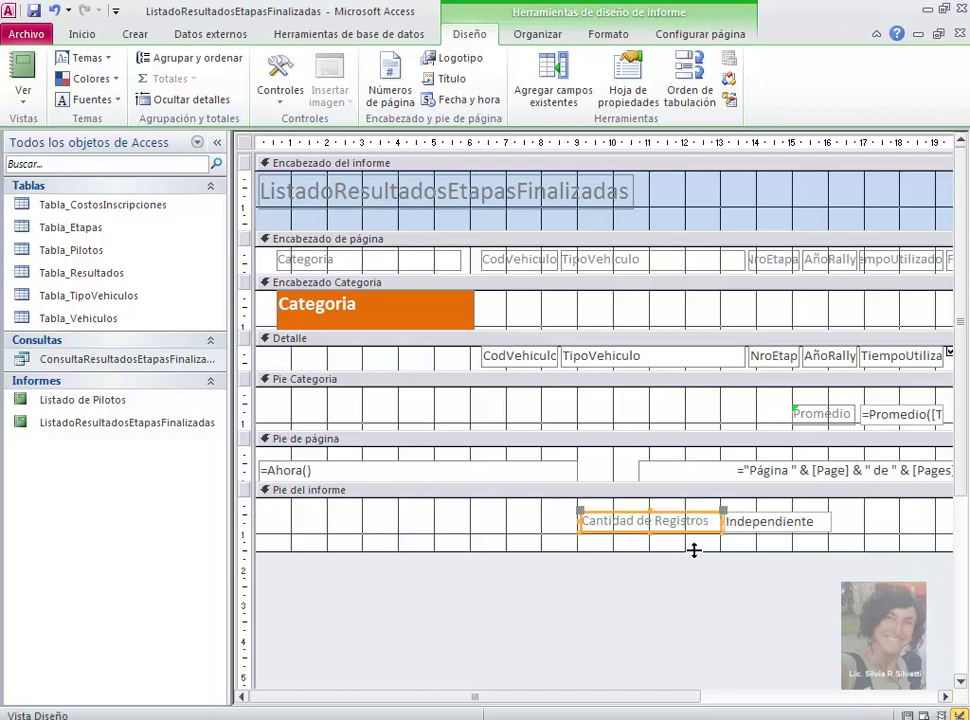
pyautogui.click(725, 547)
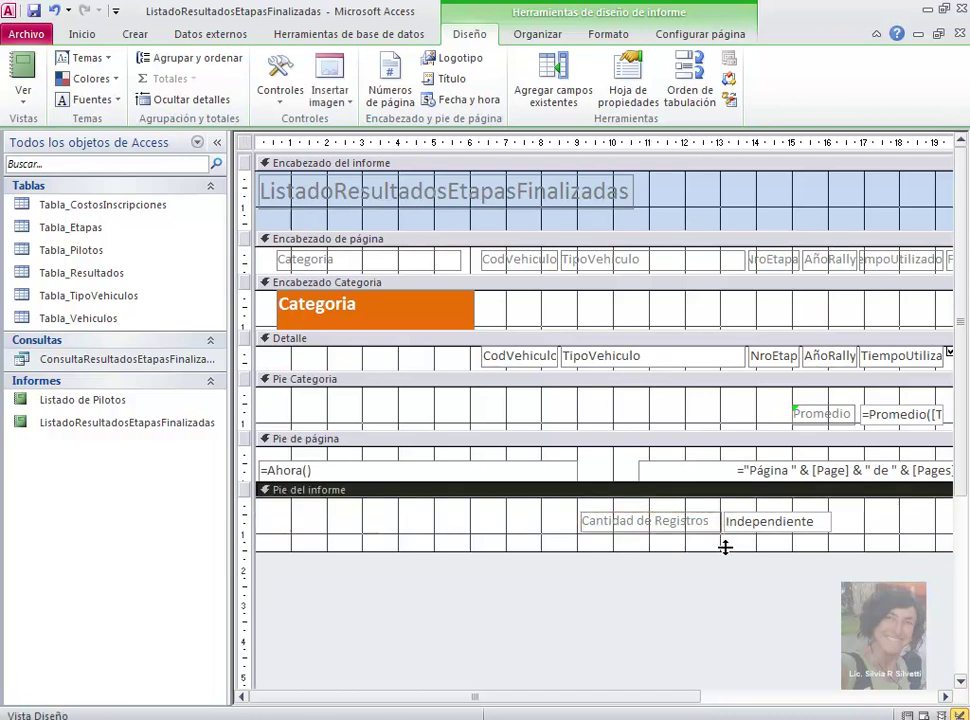
# Set the Origen del control of the unbound text box in Pie del informe to =Cuenta(*) using the built-in Cuenta function
pyautogui.click(790, 526)
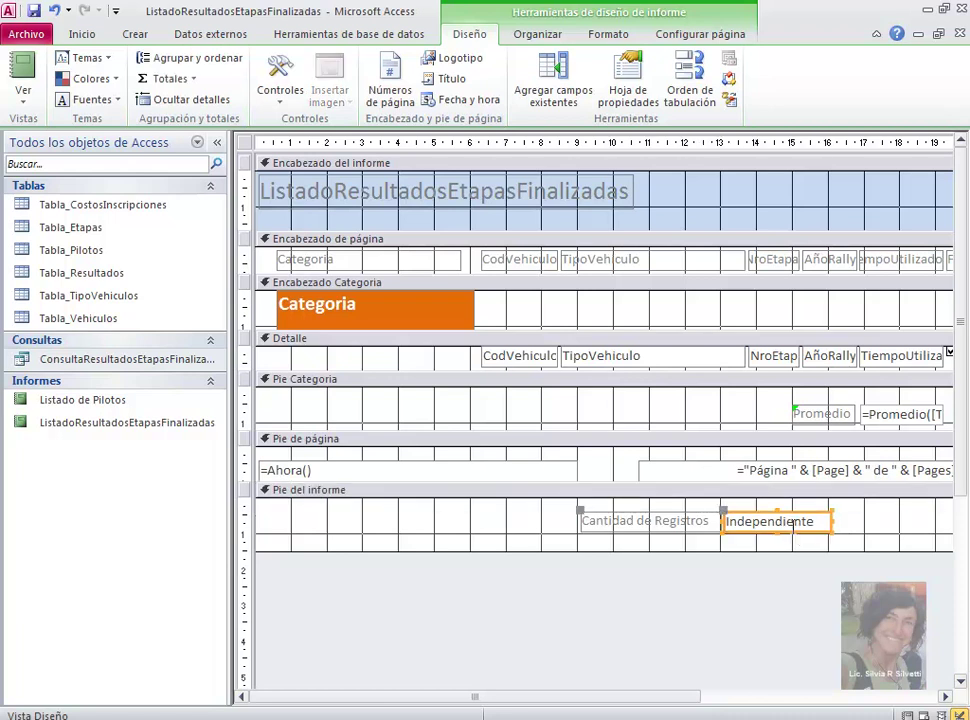
pyautogui.rightClick(811, 533)
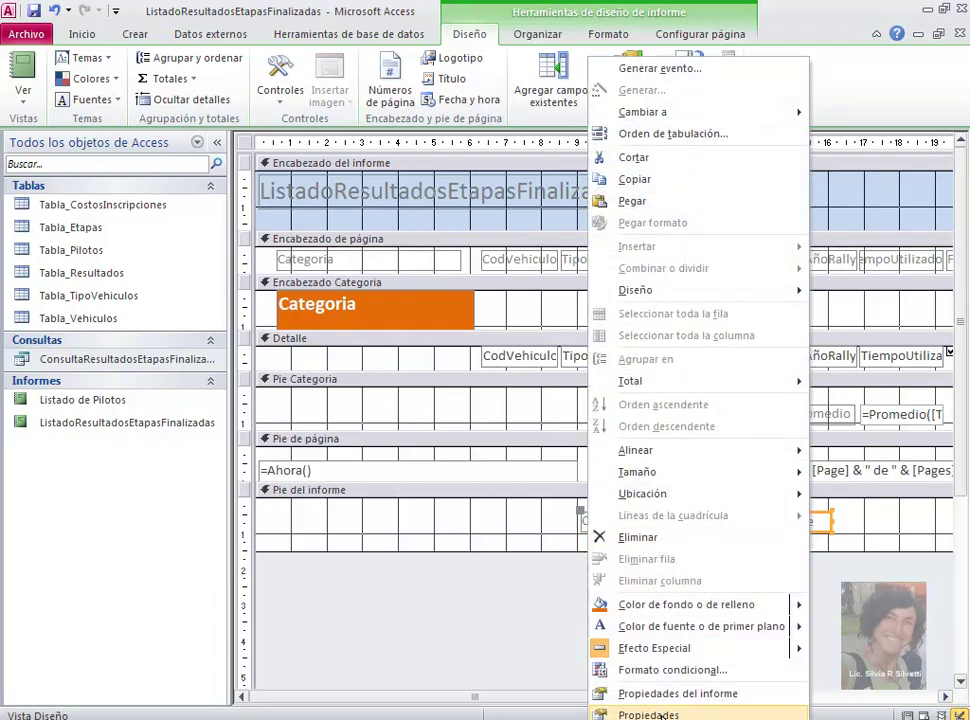
pyautogui.click(650, 714)
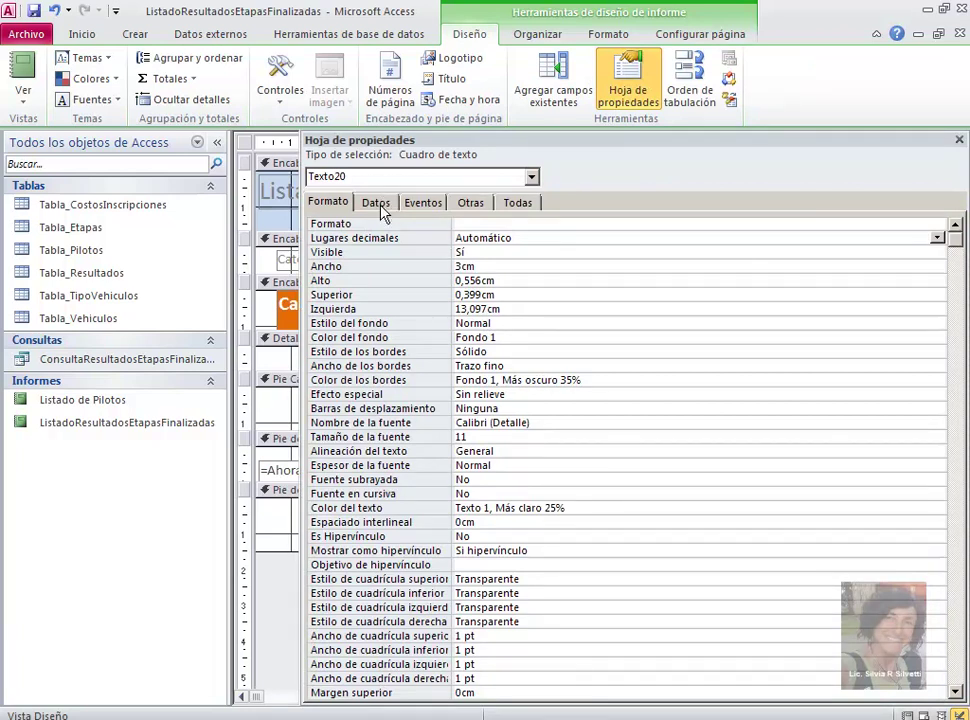
pyautogui.click(387, 210)
pyautogui.click(494, 222)
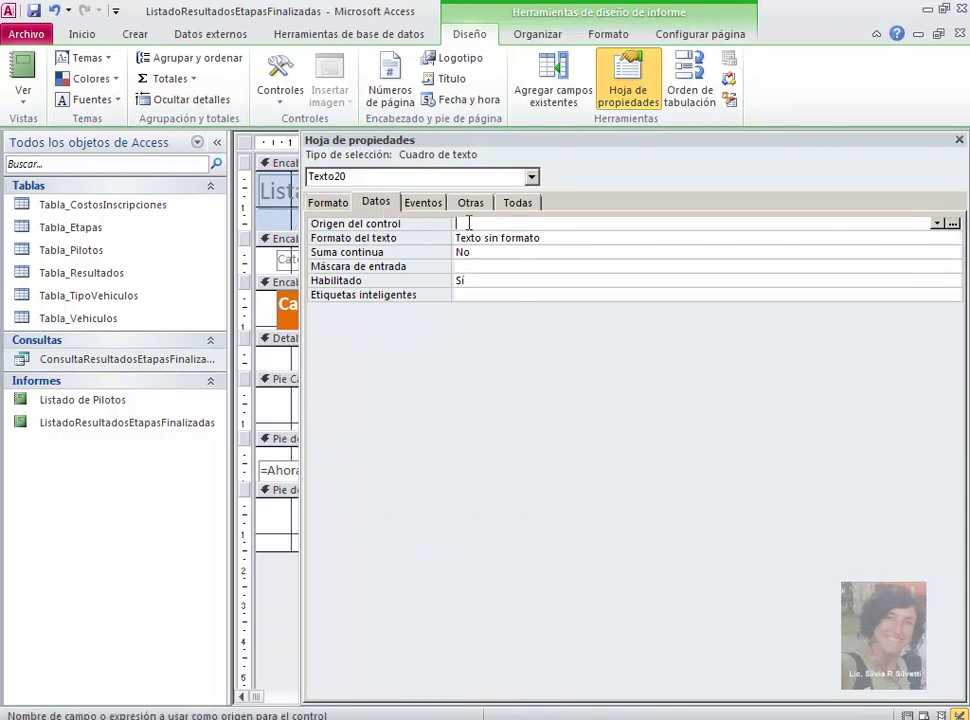
pyautogui.click(953, 224)
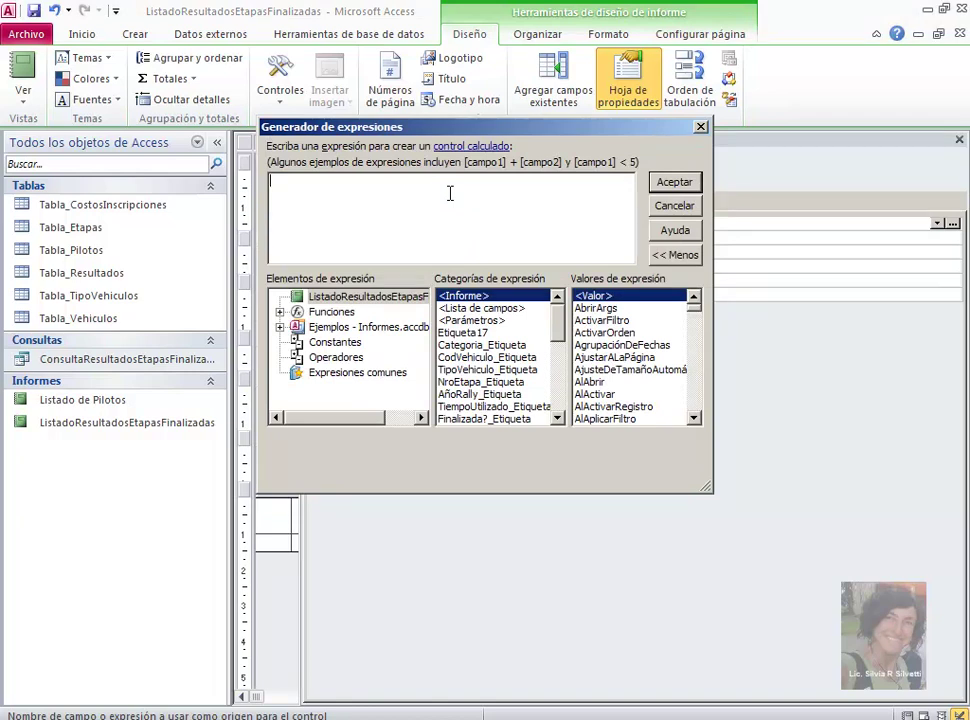
pyautogui.click(280, 312)
pyautogui.click(350, 330)
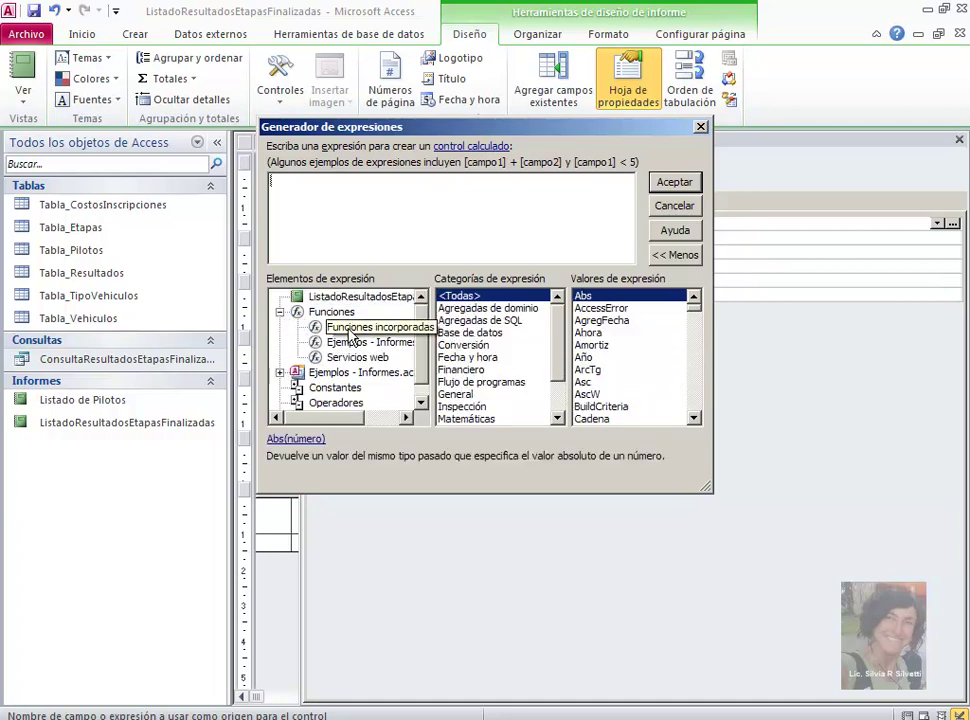
pyautogui.click(613, 346)
pyautogui.scroll(-10, 614, 350)
pyautogui.doubleClick(600, 382)
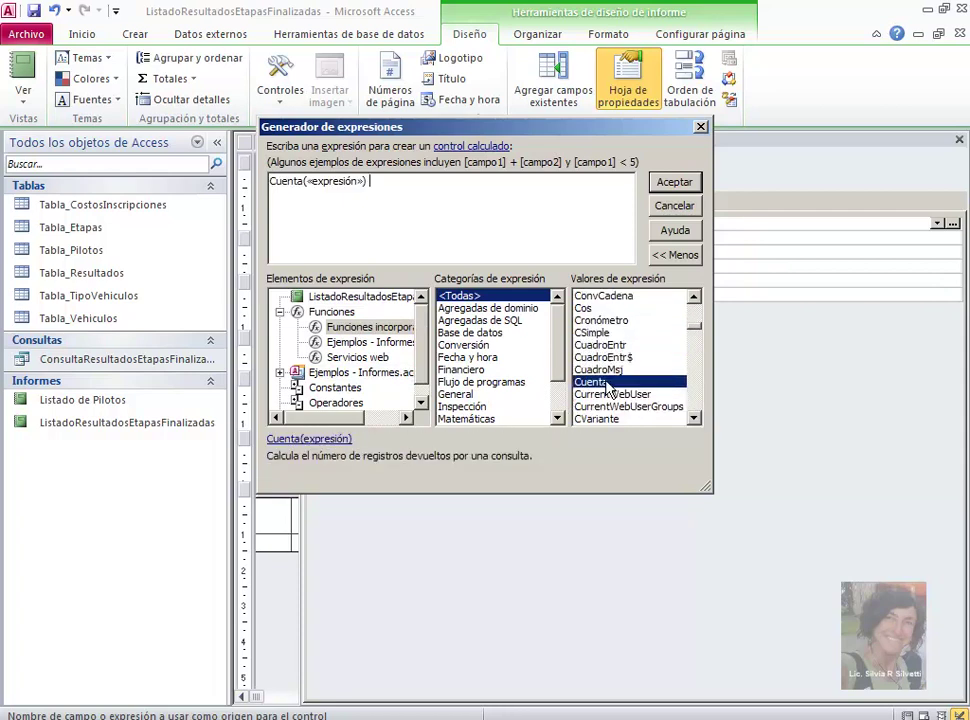
pyautogui.click(336, 183)
pyautogui.press('Delete')
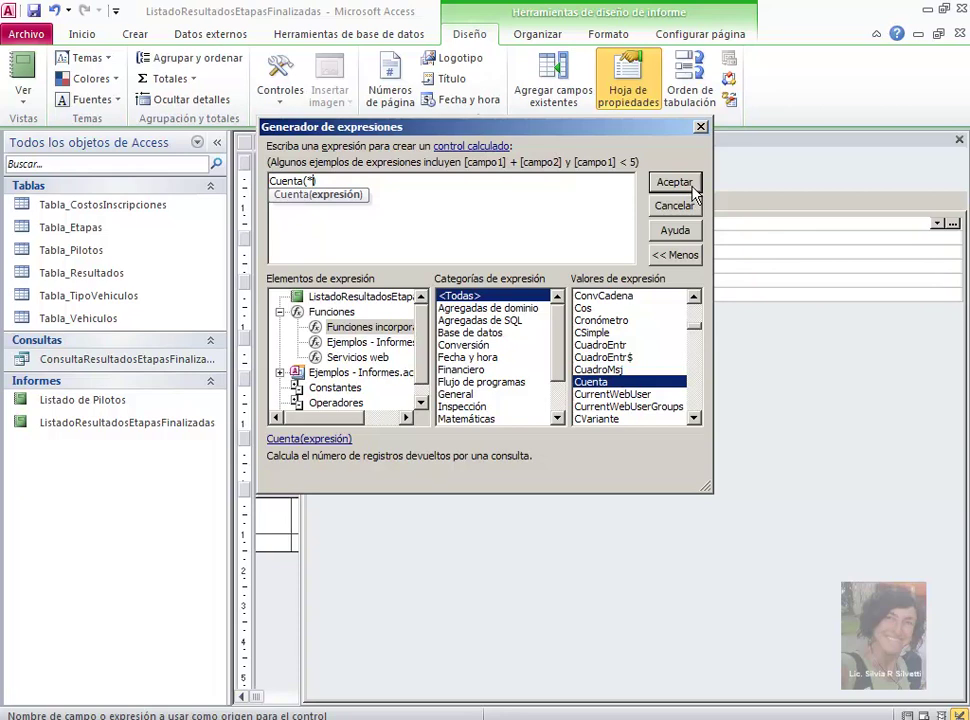
pyautogui.click(674, 182)
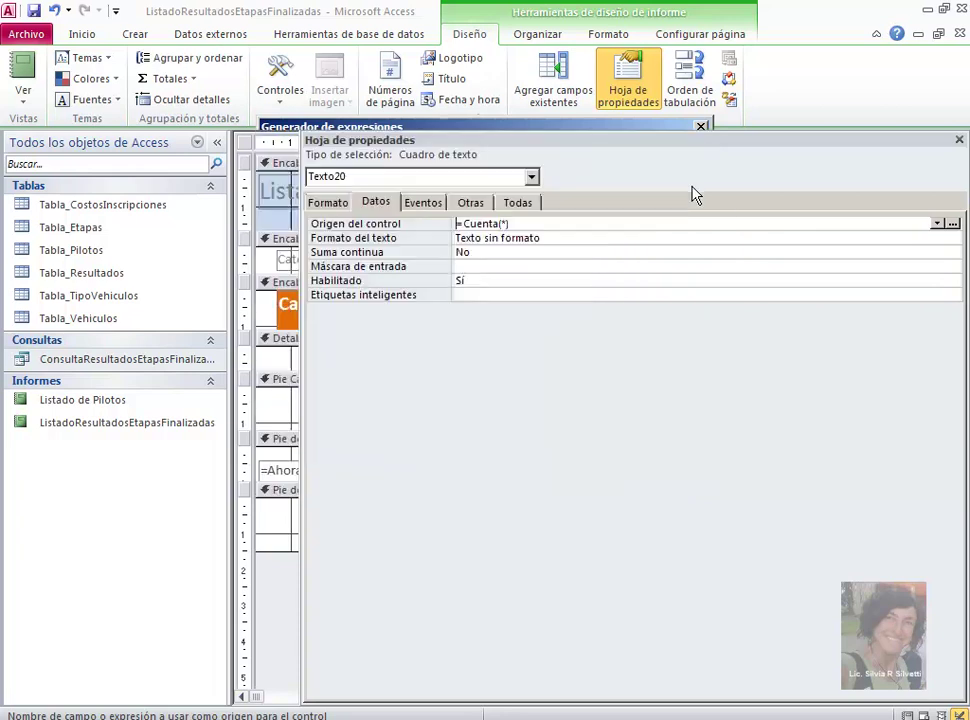
pyautogui.click(959, 141)
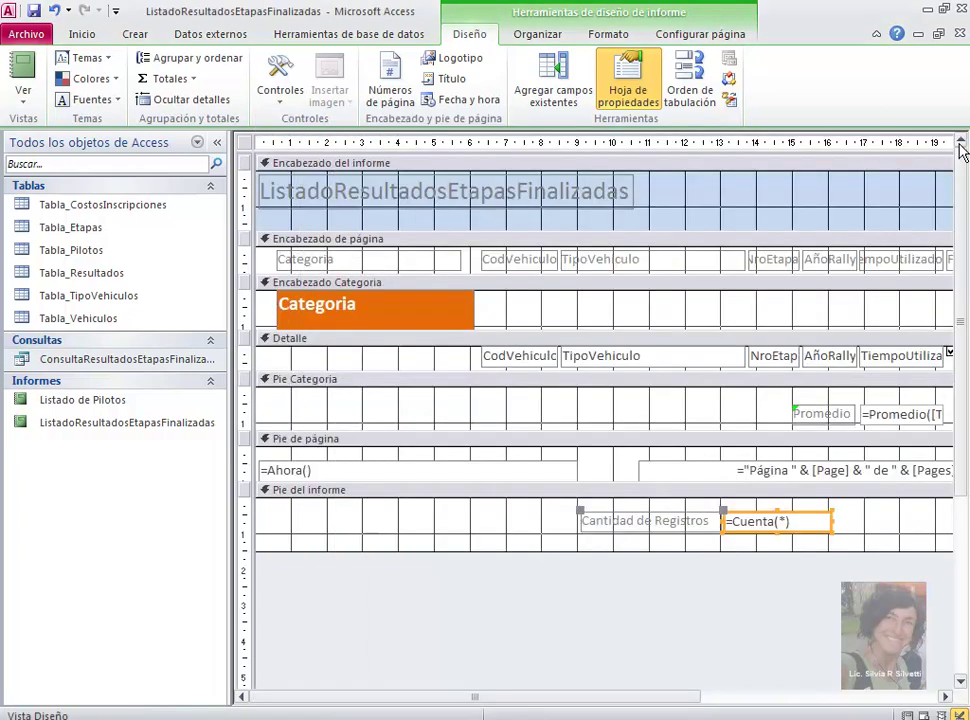
# Preview the report and check the Cantidad de Registros total on the last page
pyautogui.click(443, 516)
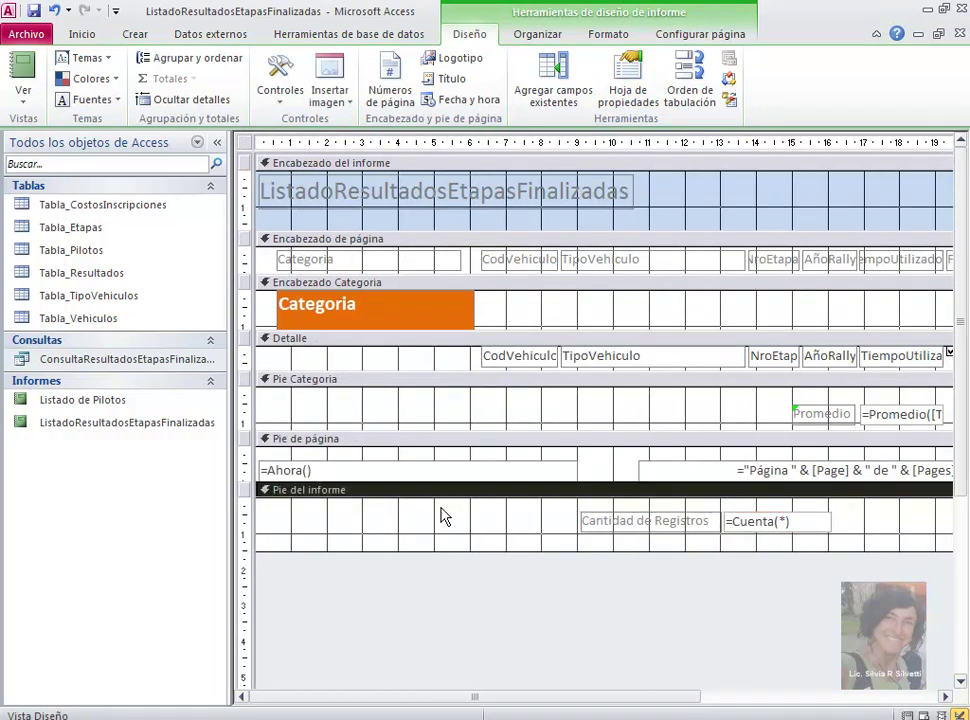
pyautogui.click(22, 88)
pyautogui.click(58, 174)
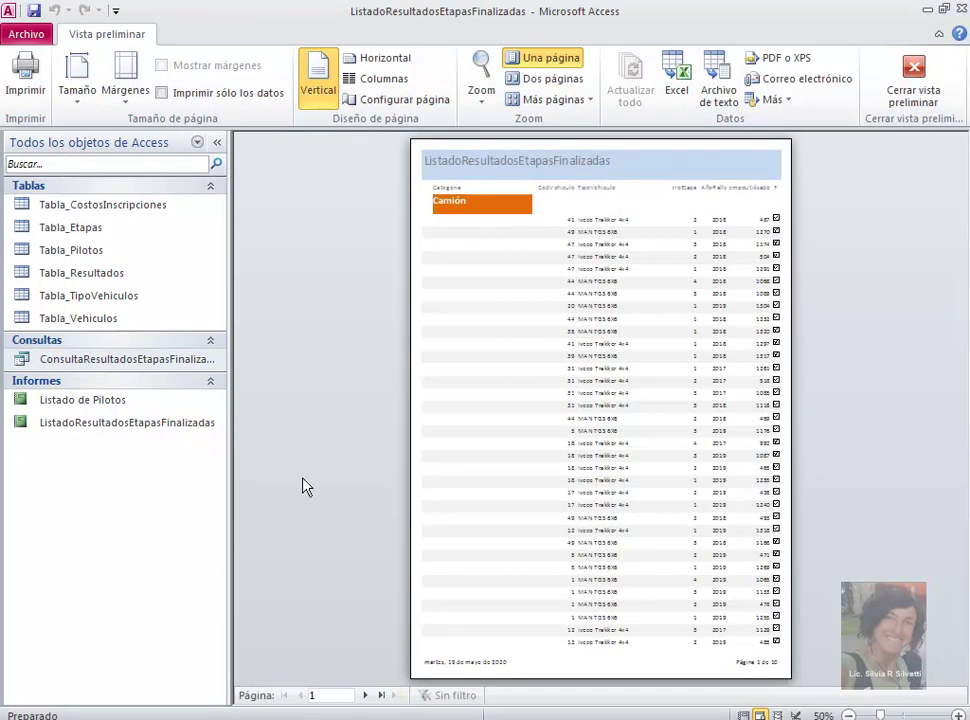
pyautogui.click(381, 695)
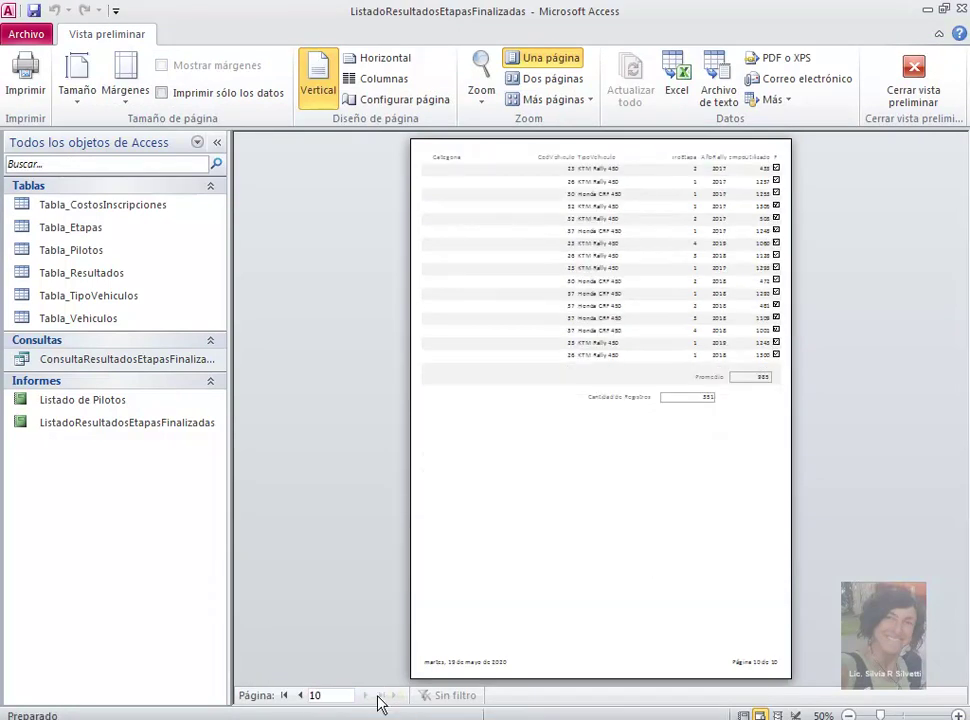
pyautogui.click(718, 477)
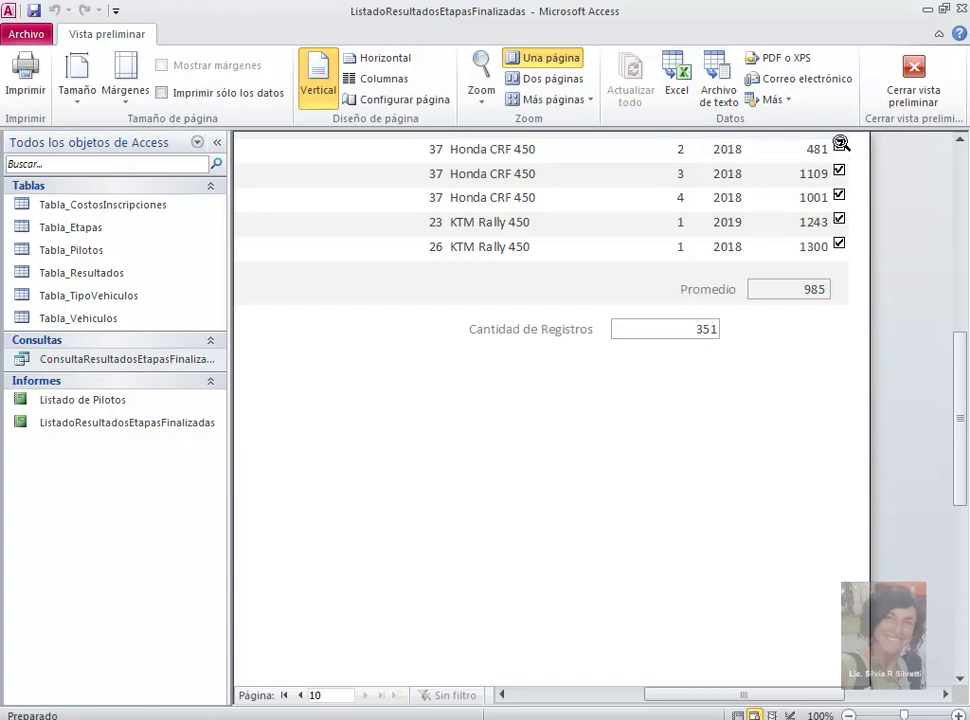
# Copy the Cantidad de Registros label and its =Cuenta(*) text box from Pie del informe into Pie Categoria, placing them just before the Promedio label
pyautogui.click(912, 80)
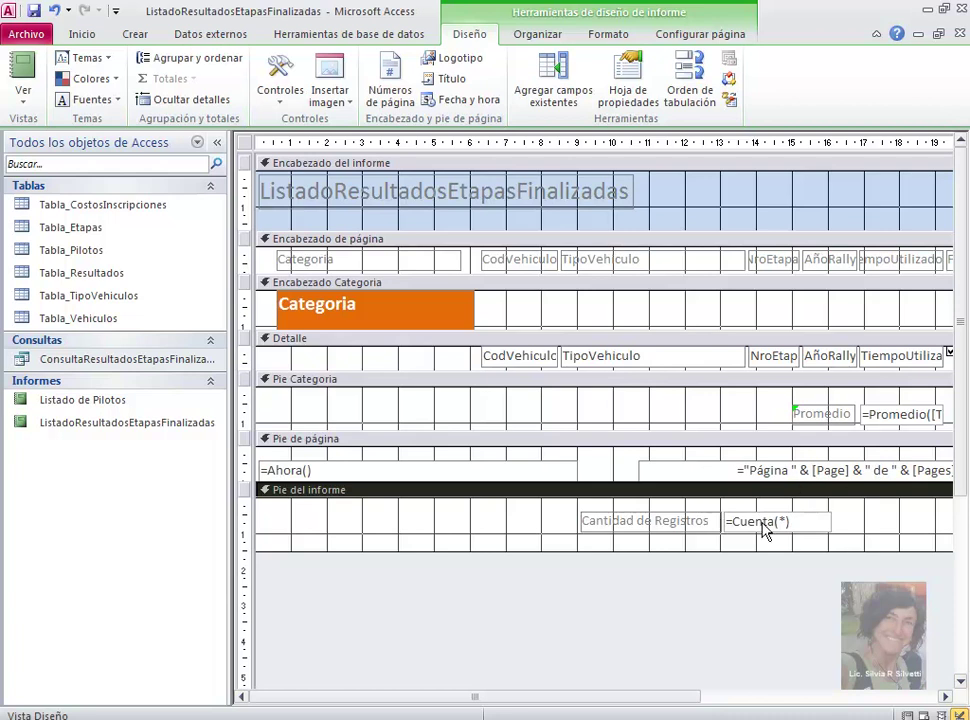
pyautogui.click(762, 530)
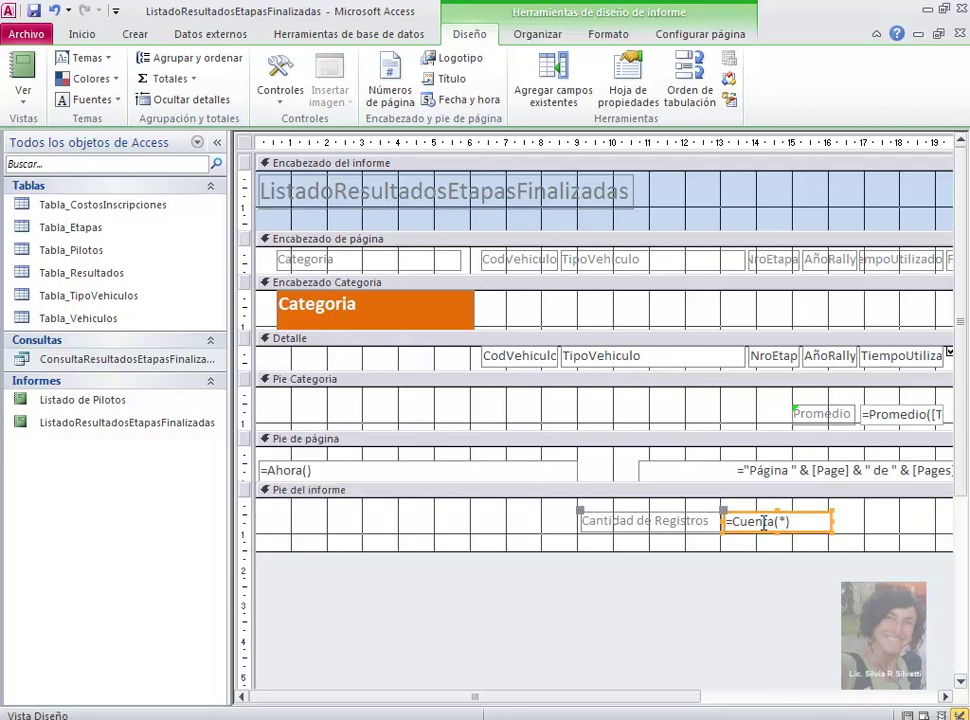
pyautogui.keyDown('shift'); pyautogui.click(676, 530); pyautogui.keyUp('shift')
pyautogui.rightClick(676, 530)
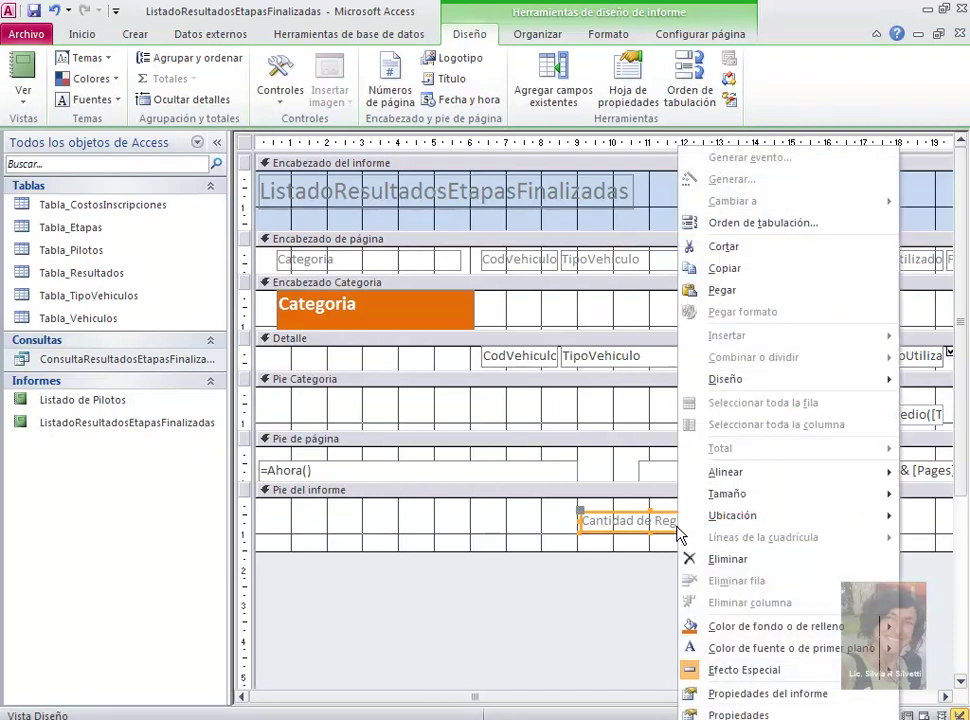
pyautogui.click(747, 273)
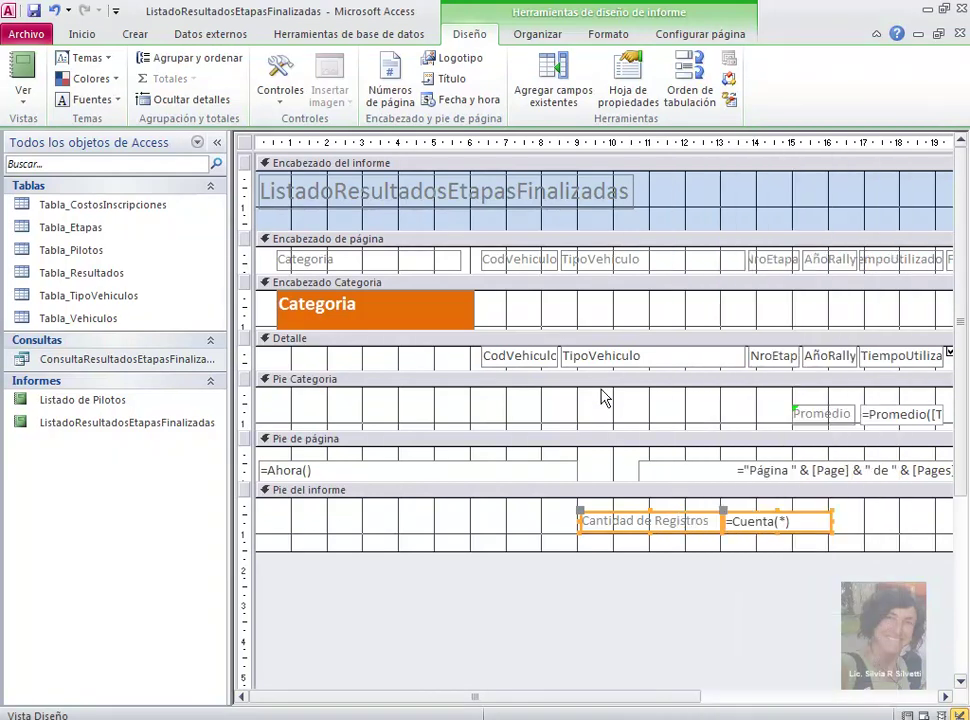
pyautogui.click(372, 382)
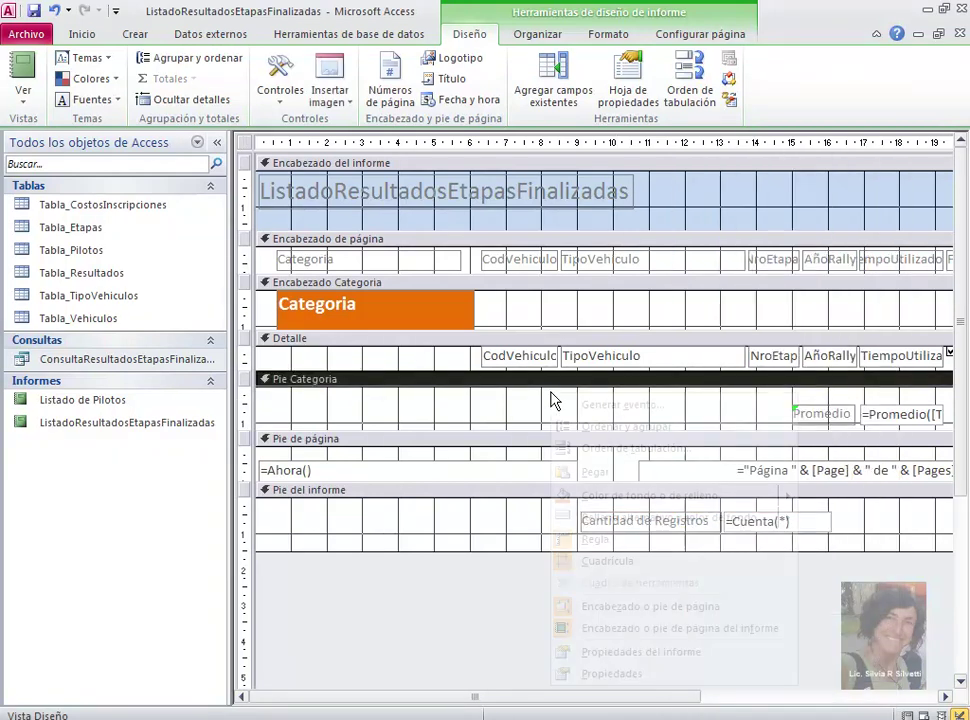
pyautogui.rightClick(552, 397)
pyautogui.click(556, 472)
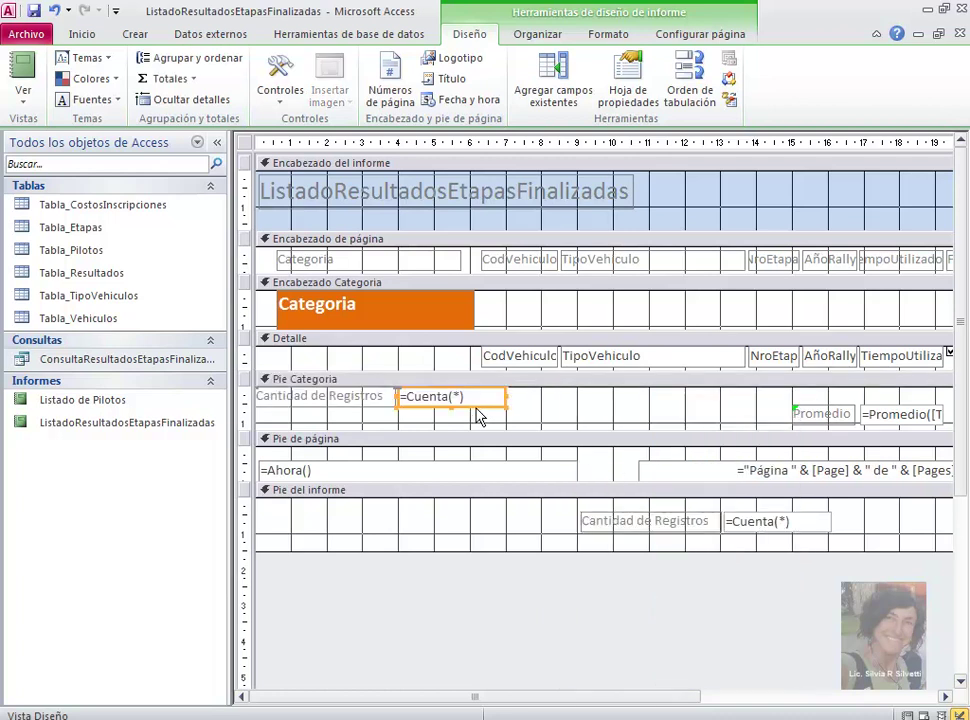
pyautogui.moveTo(477, 411); pyautogui.dragTo(740, 426)
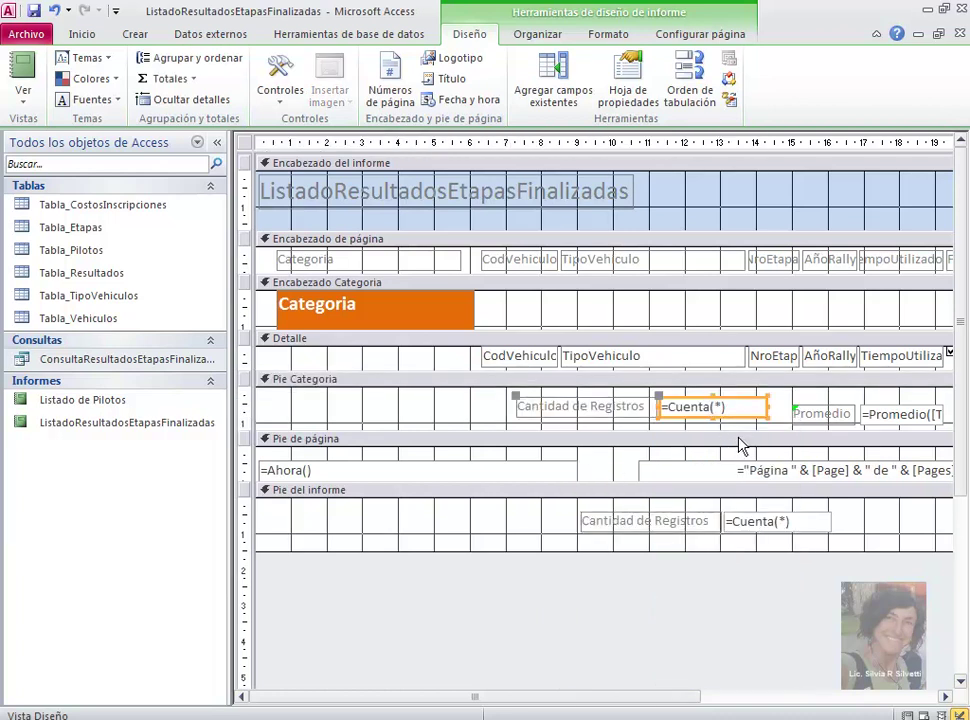
pyautogui.click(743, 427)
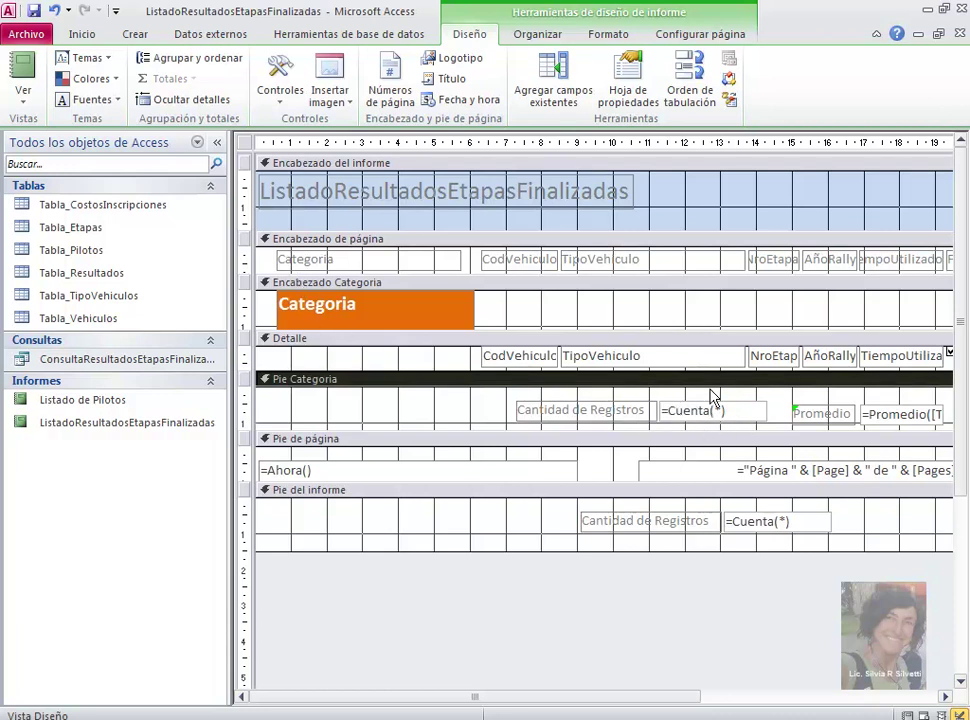
# Preview the report and examine the Cantidad de Registros and Promedio values that close the Camión group on page 3
pyautogui.click(22, 90)
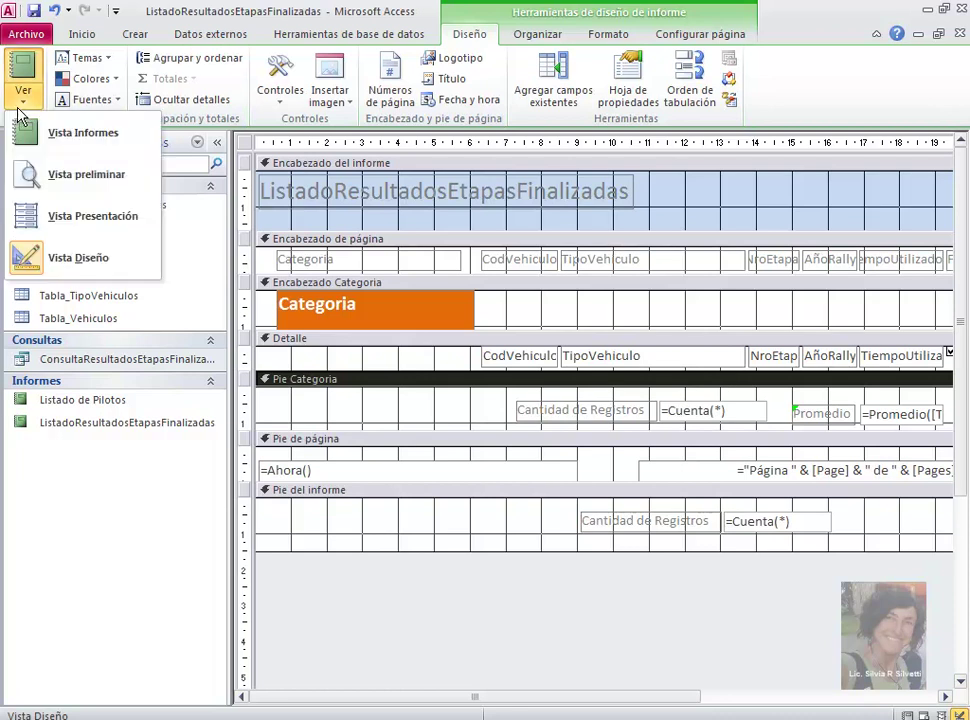
pyautogui.click(79, 180)
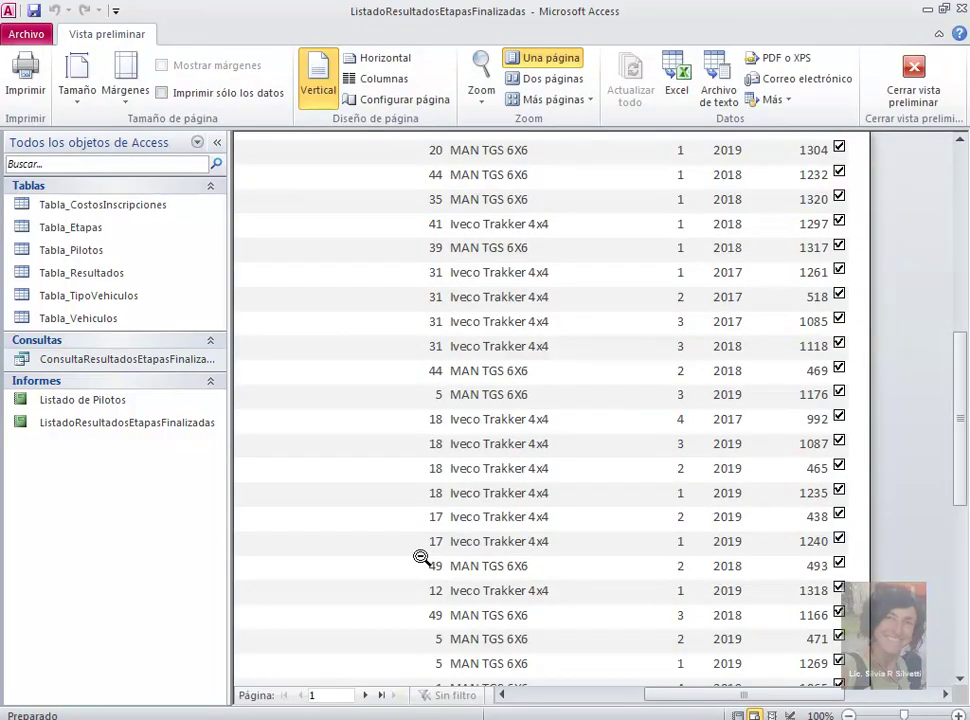
pyautogui.click(378, 643)
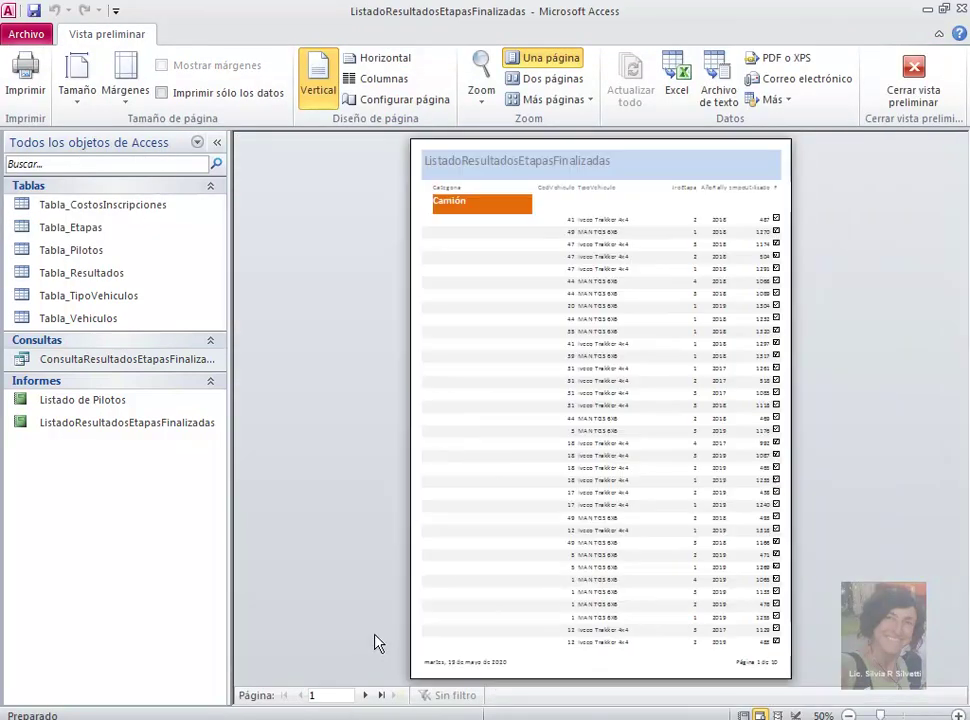
pyautogui.click(365, 695)
pyautogui.click(367, 695)
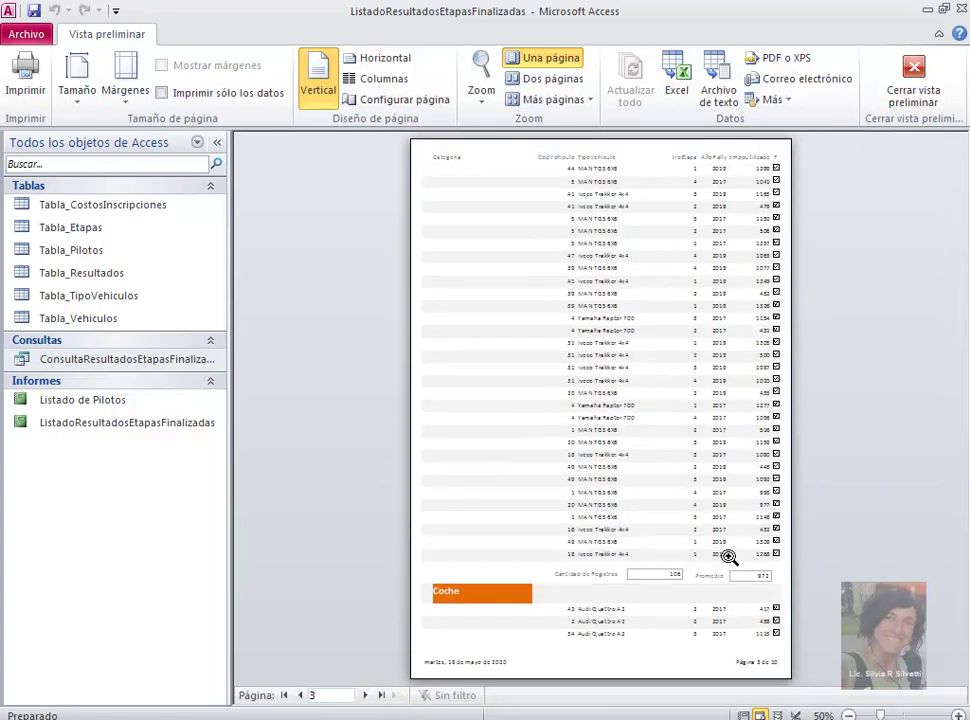
pyautogui.click(620, 578)
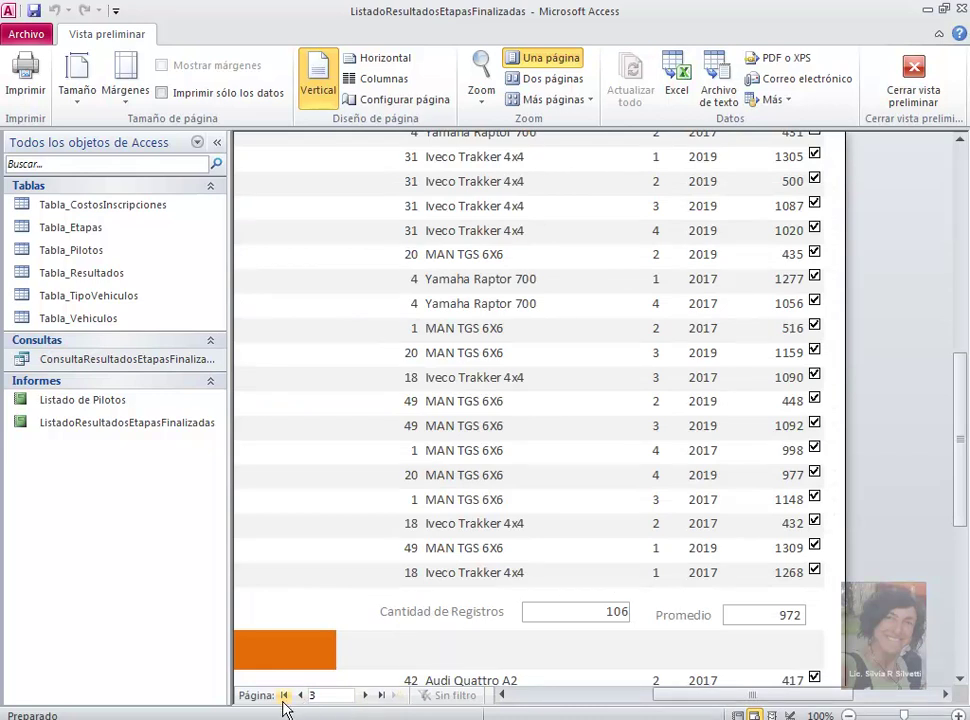
pyautogui.click(401, 635)
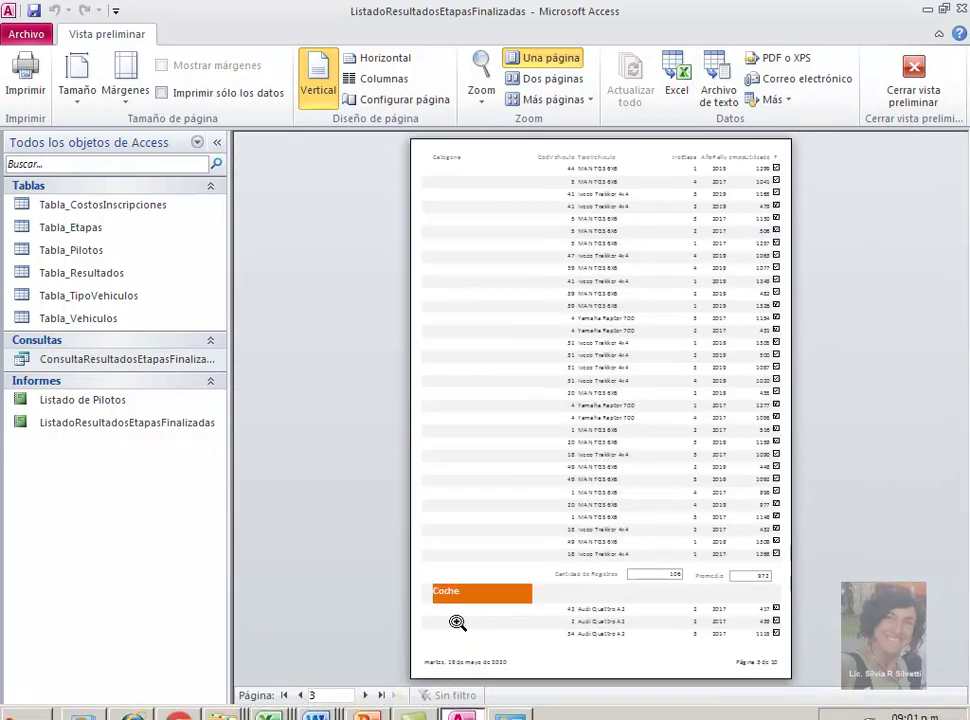
# Check the record count and average that close the Coche group on page 7 of the preview
pyautogui.click(367, 695)
pyautogui.click(367, 695)
pyautogui.click(367, 695)
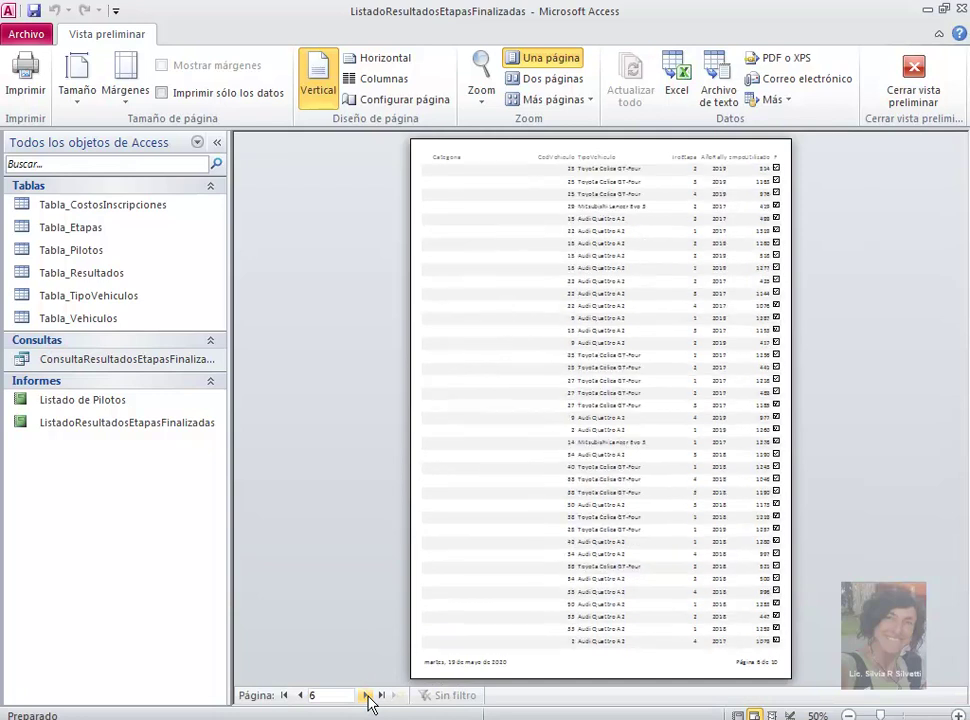
pyautogui.click(367, 695)
pyautogui.click(668, 430)
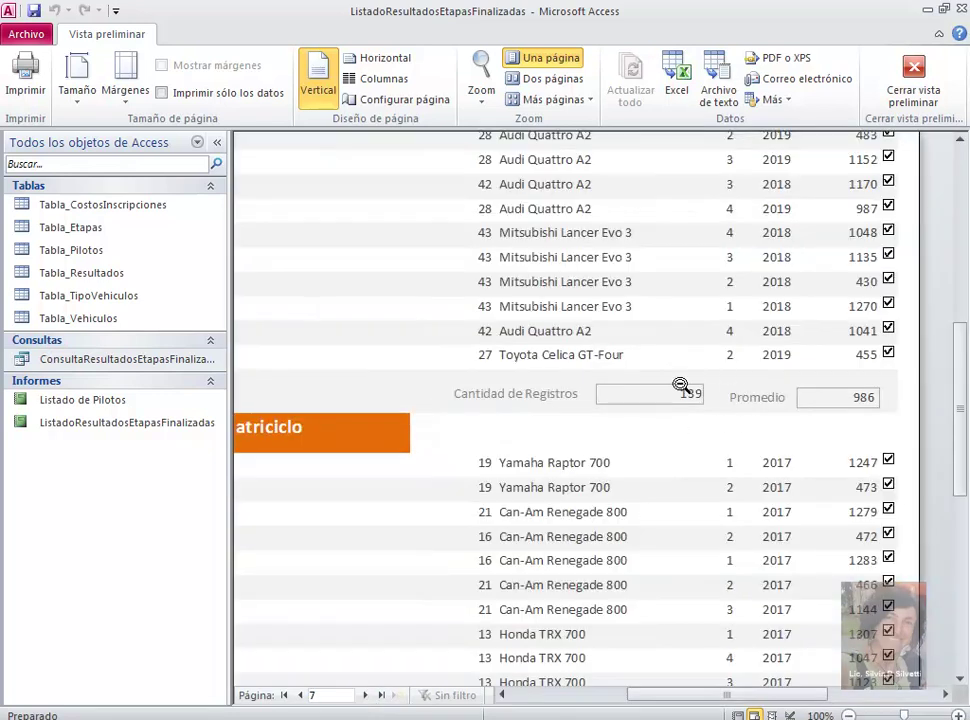
pyautogui.click(265, 442)
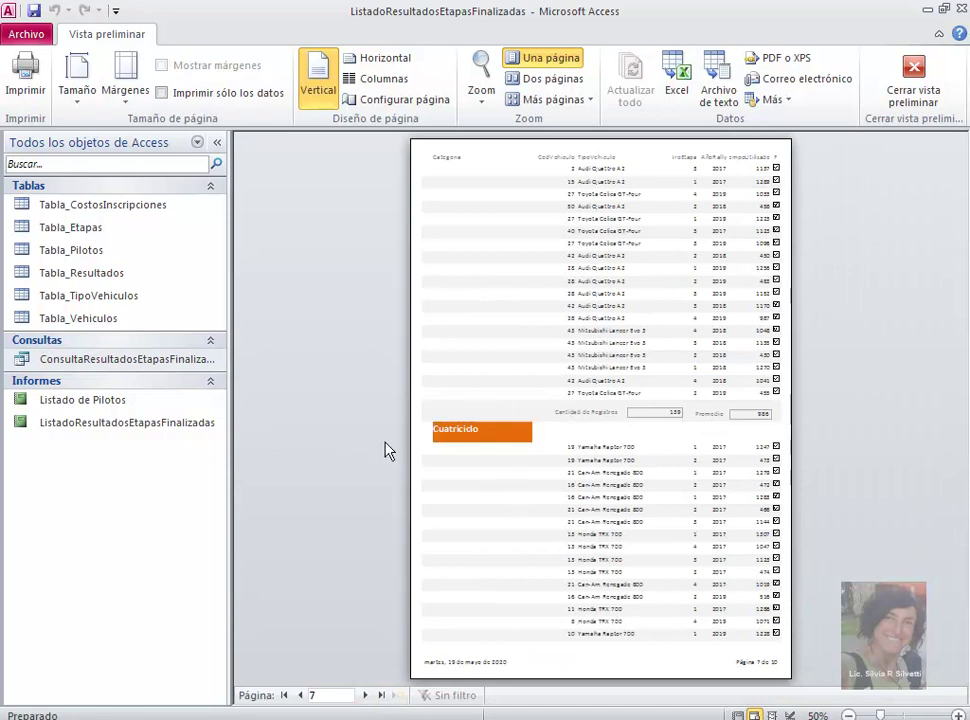
# Check the record count and average that close the Cuatriciclo group on page 9 of the preview
pyautogui.click(366, 695)
pyautogui.click(366, 695)
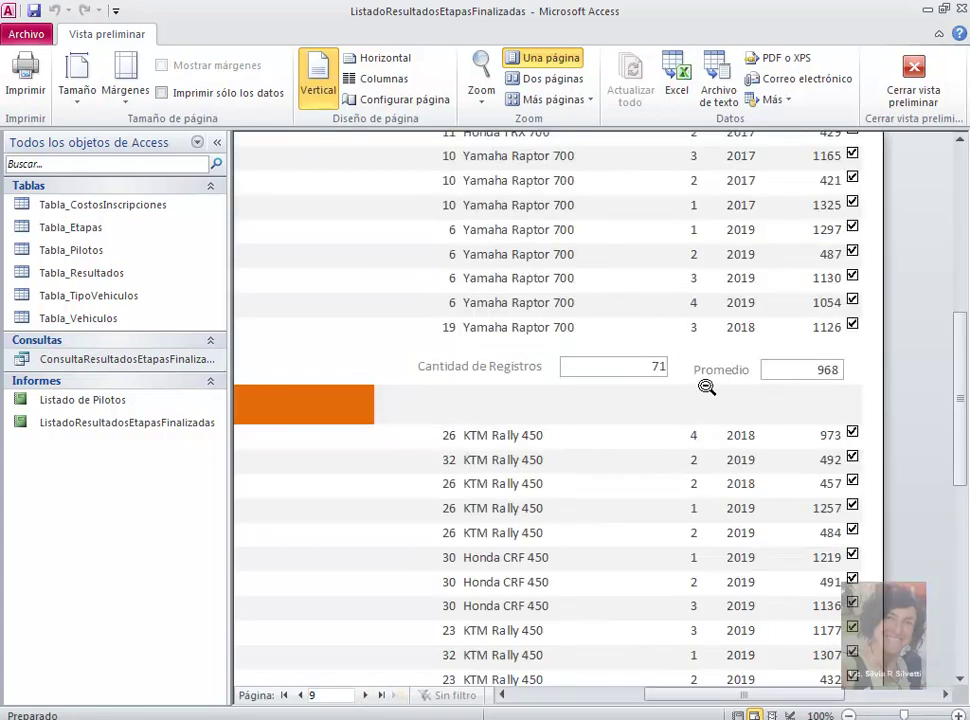
pyautogui.click(712, 390)
pyautogui.click(347, 560)
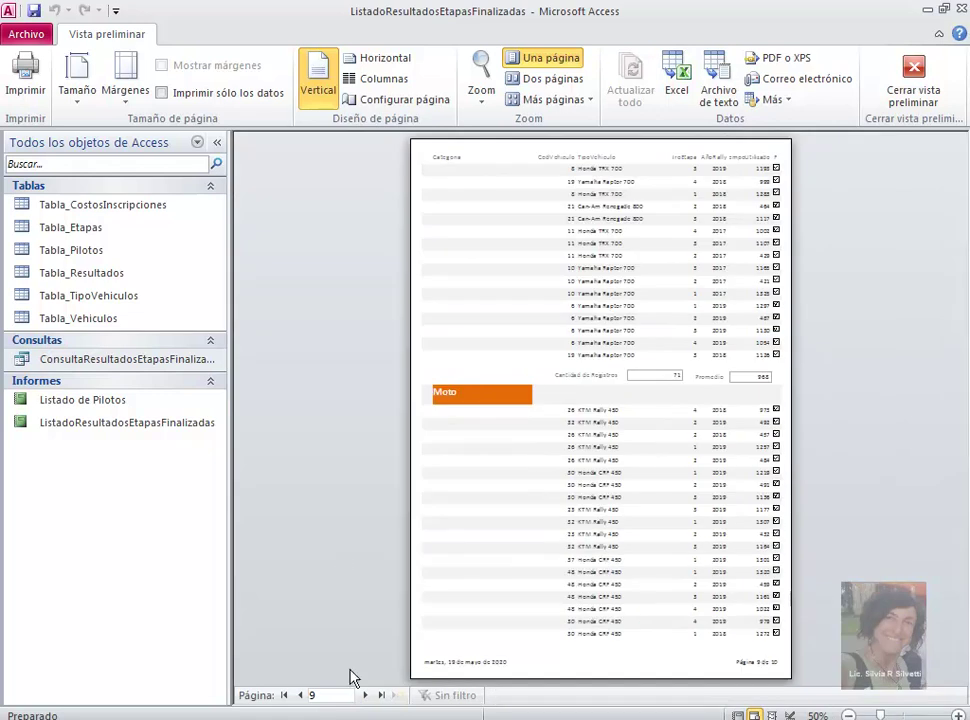
# Compare the Moto group's record count with the overall Cantidad de Registros total on the report's last page
pyautogui.click(367, 695)
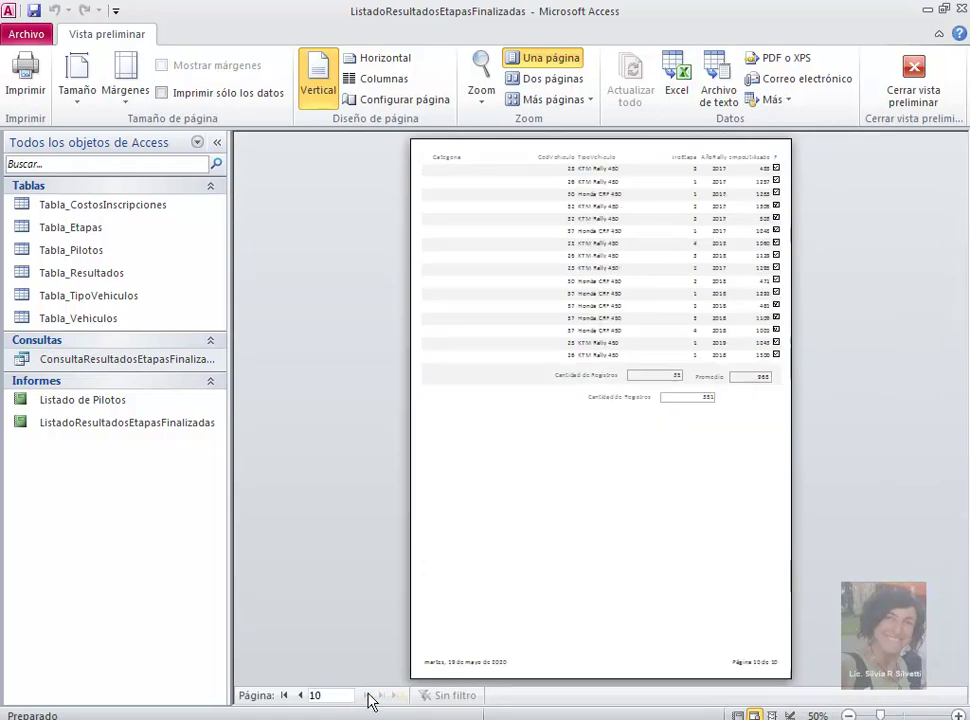
pyautogui.click(299, 695)
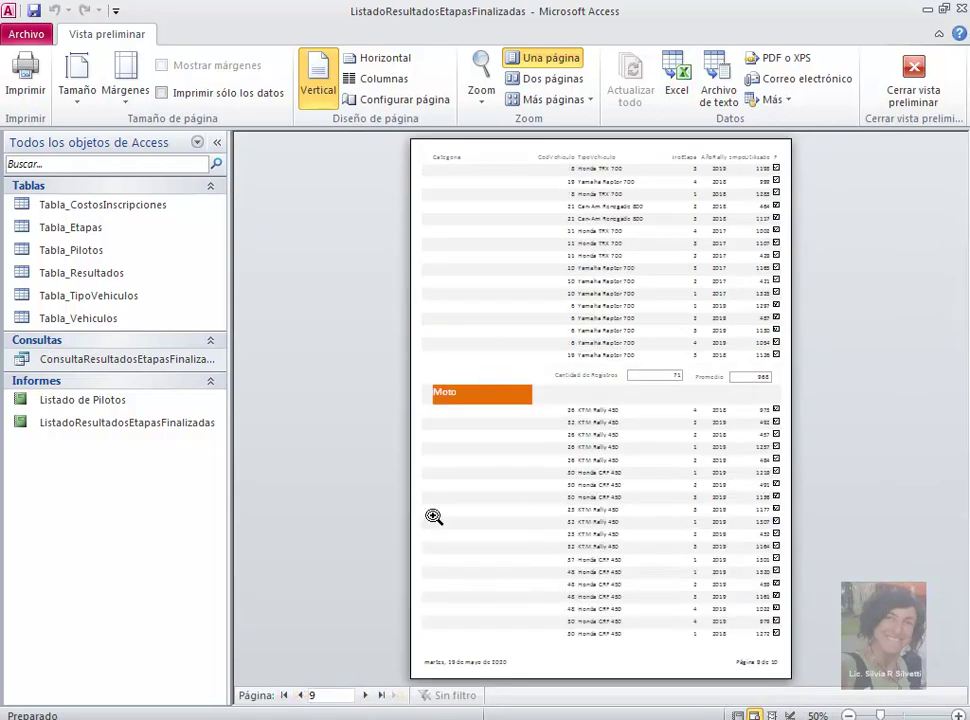
pyautogui.click(366, 695)
pyautogui.click(648, 438)
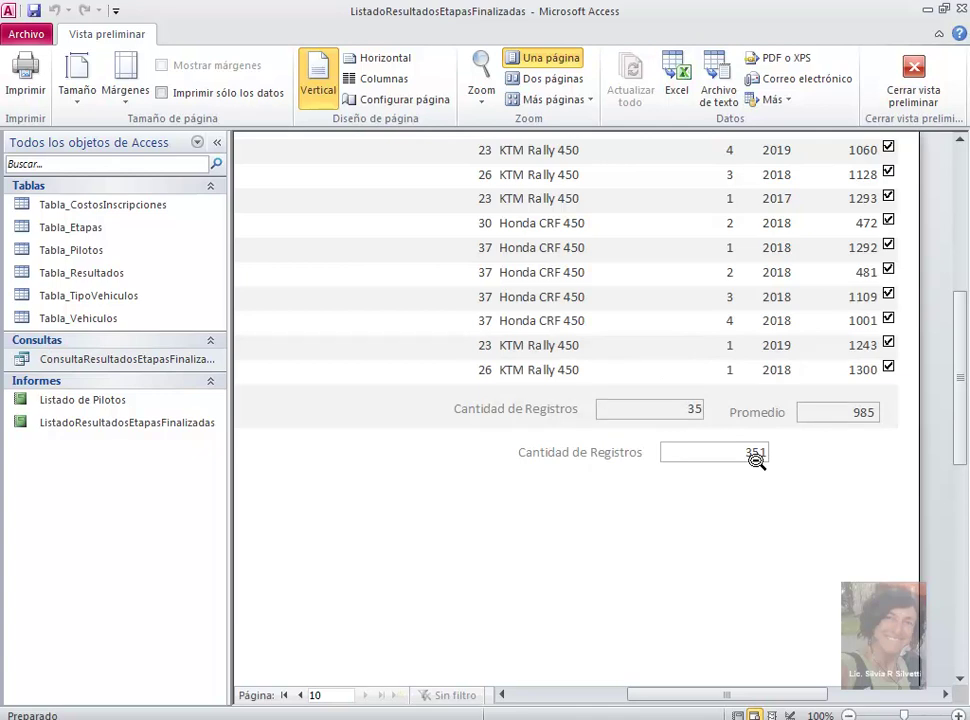
# Return to Design view and show the full set of grouping options for the Categoria group
pyautogui.click(916, 82)
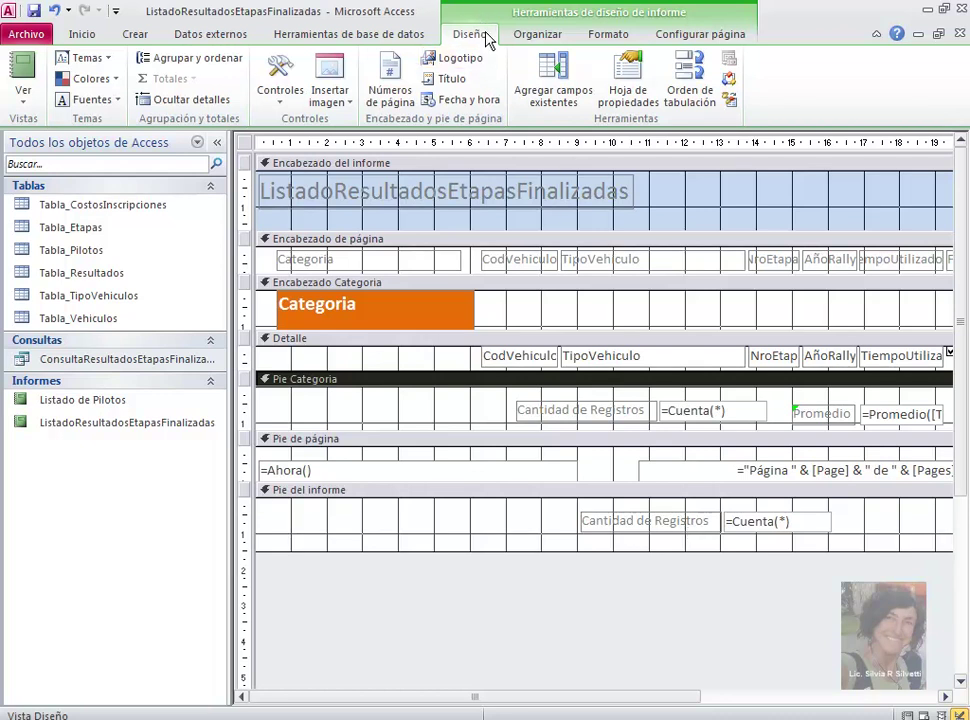
pyautogui.click(158, 60)
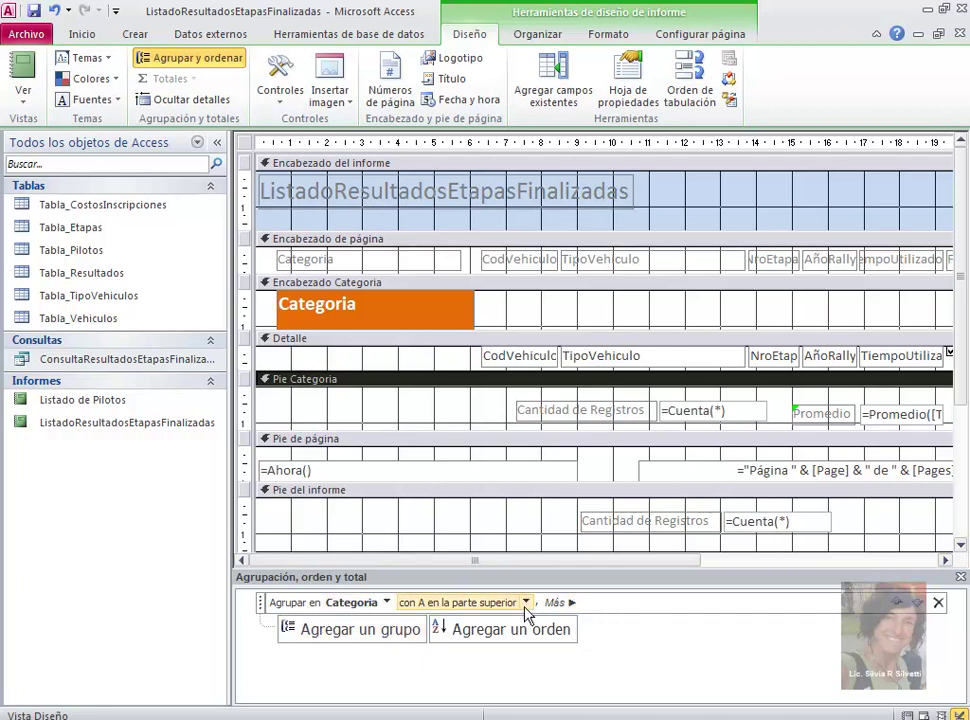
pyautogui.click(560, 603)
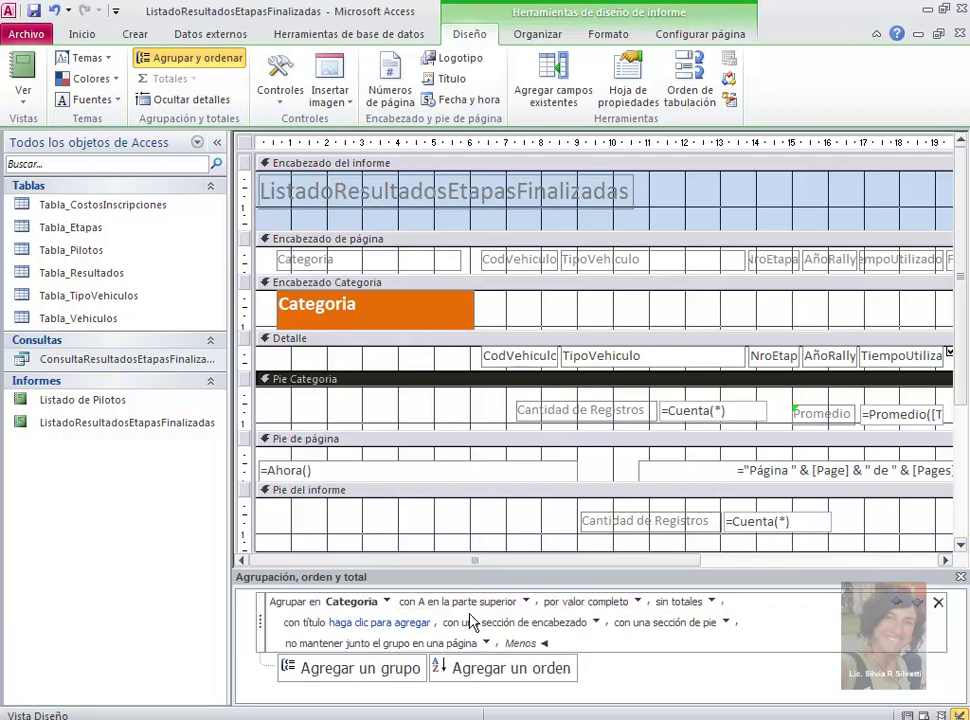
# Set the Categoria group to "sin una sección de pie", deleting its footer controls, and undo the removal
pyautogui.click(726, 622)
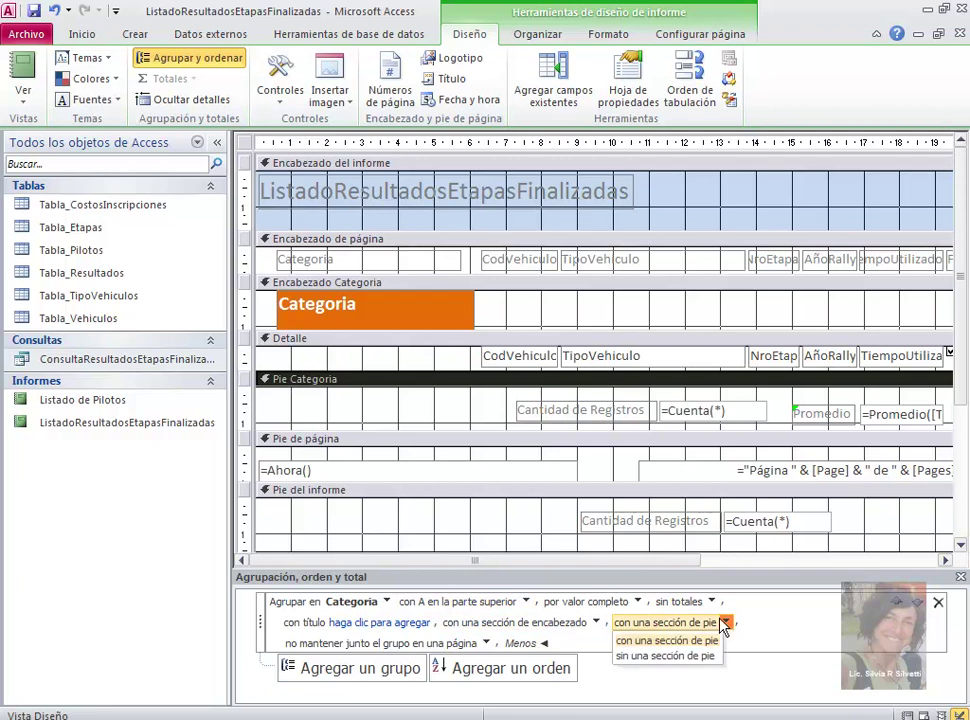
pyautogui.click(672, 656)
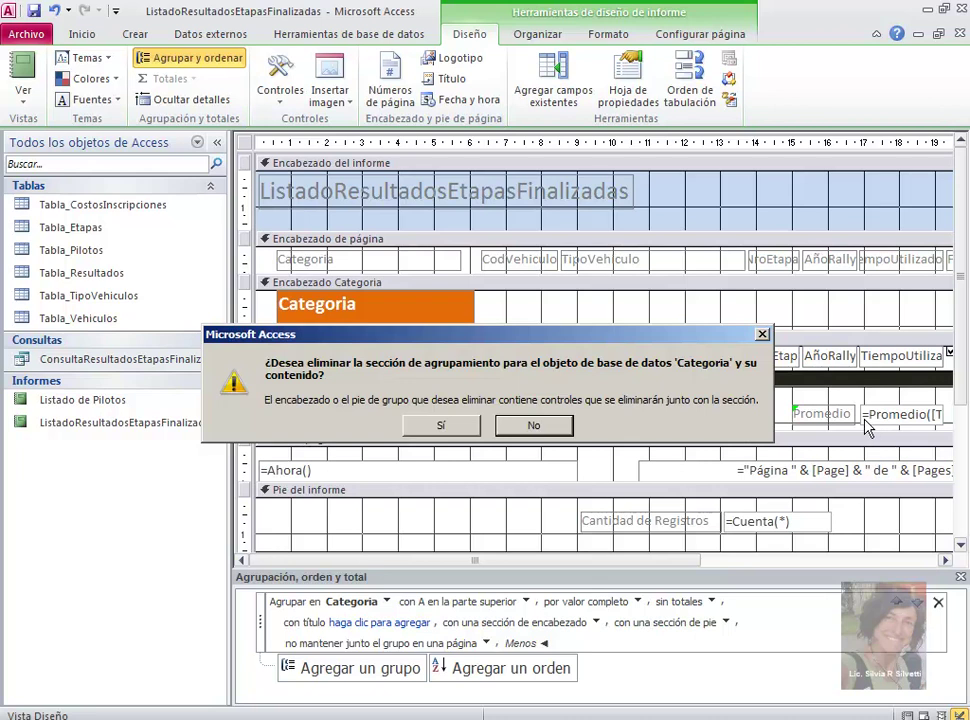
pyautogui.click(439, 426)
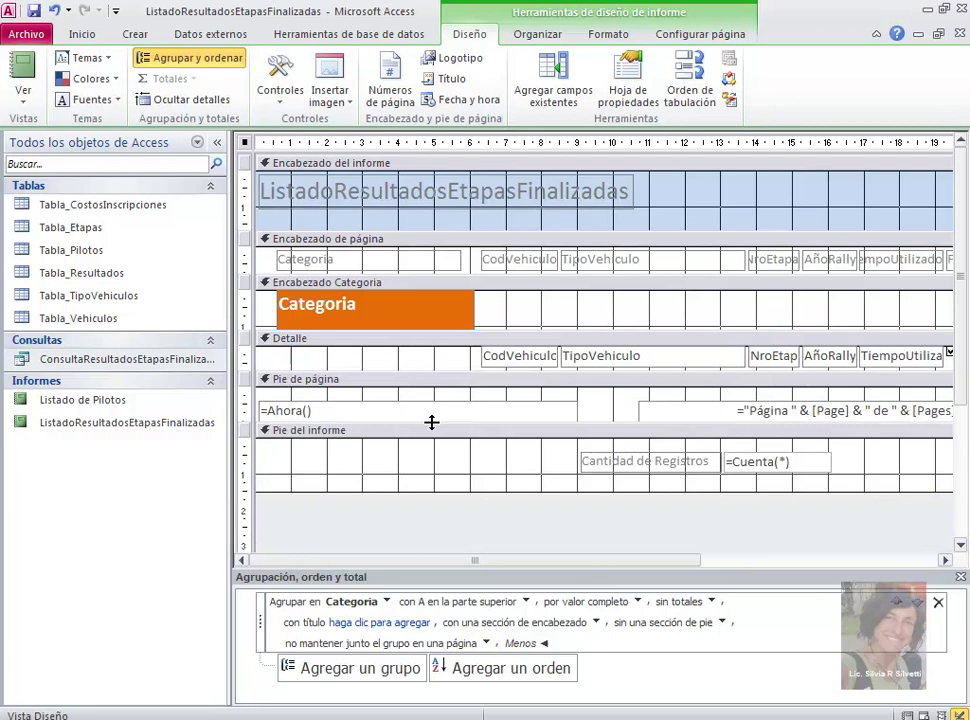
pyautogui.hotkey('ctrl', 'z')
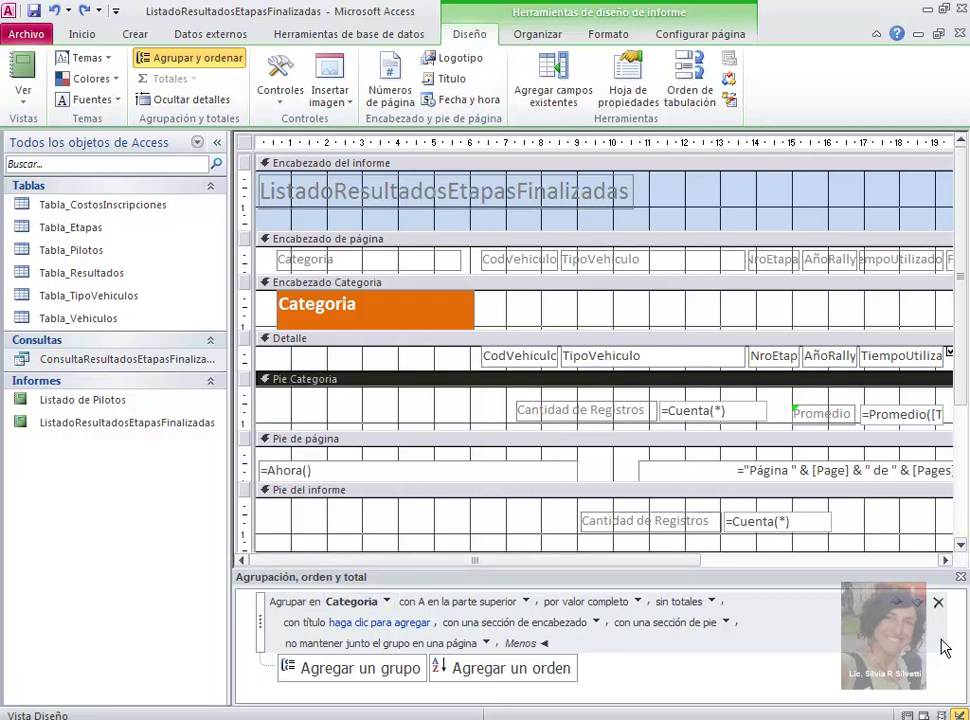
# Delete the Categoria grouping level together with its header and footer controls, and add a new group on the Categoria field
pyautogui.click(939, 606)
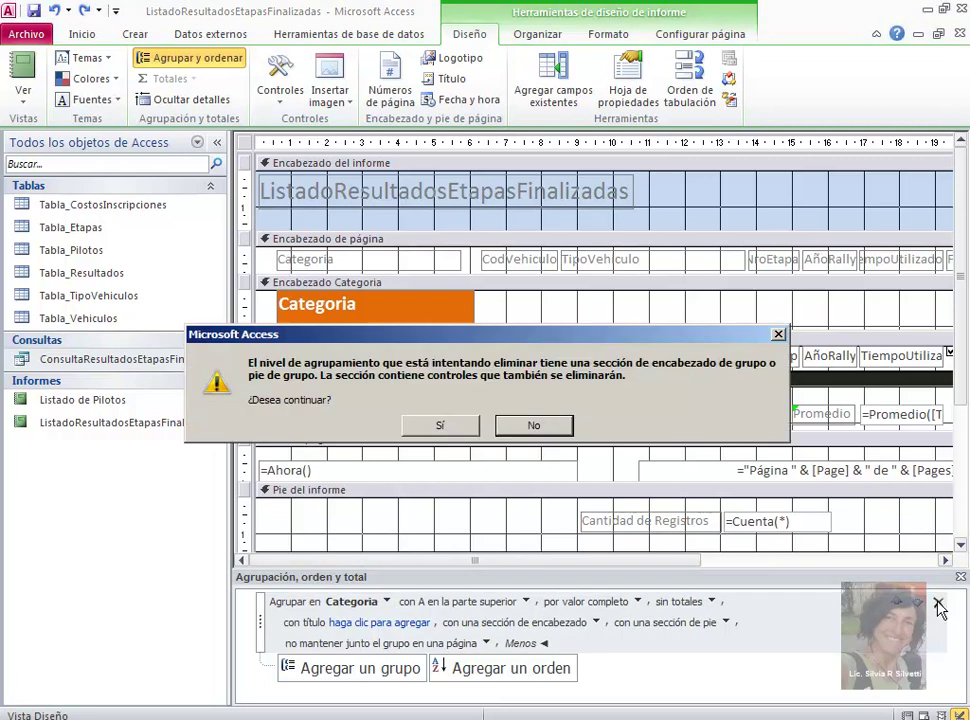
pyautogui.click(430, 428)
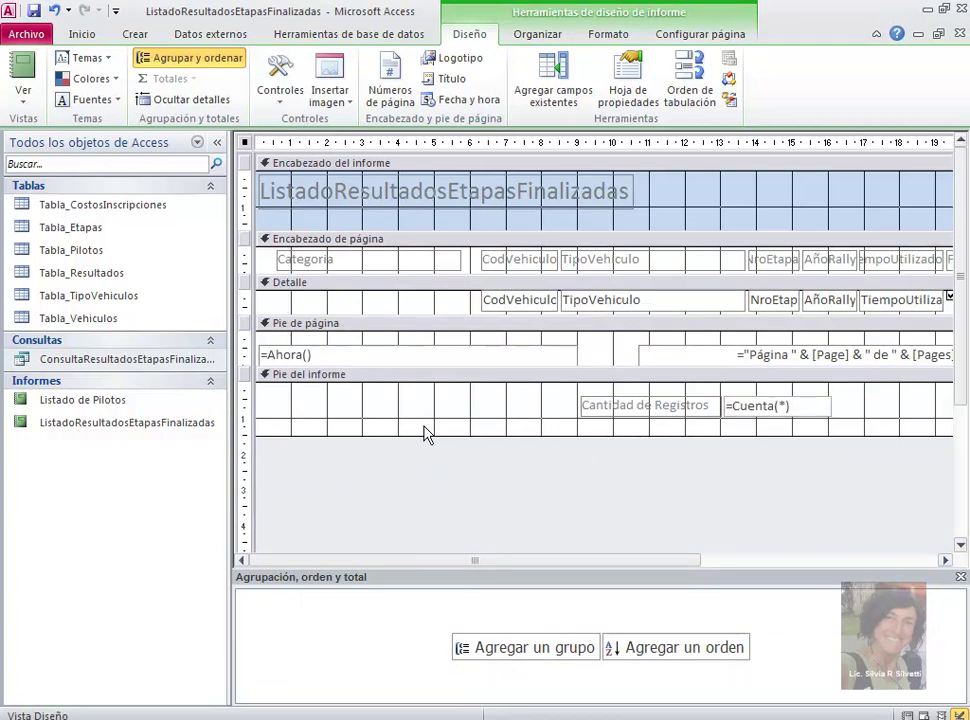
pyautogui.click(558, 650)
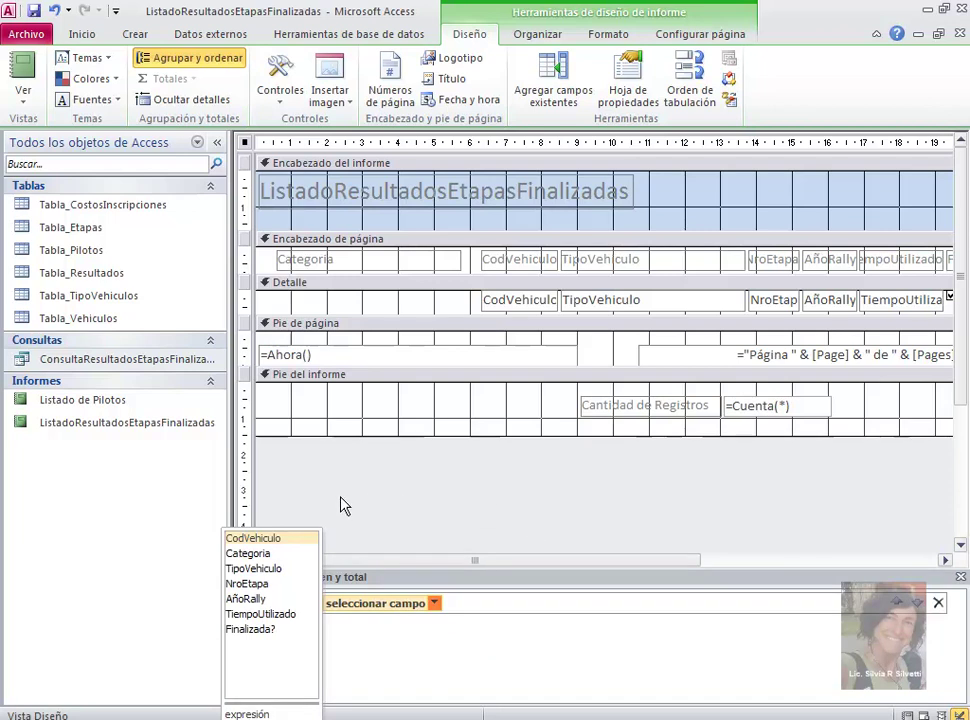
pyautogui.click(258, 555)
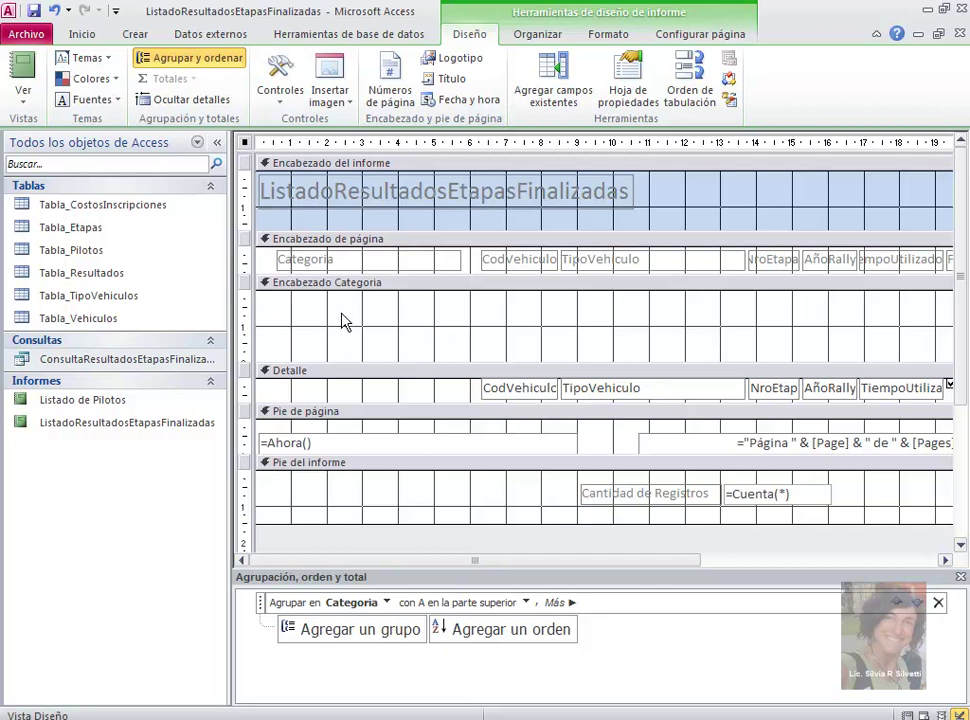
# Add the existing Categoria field to the Encabezado Categoria section, about 2 cm from the report's left edge
pyautogui.click(574, 95)
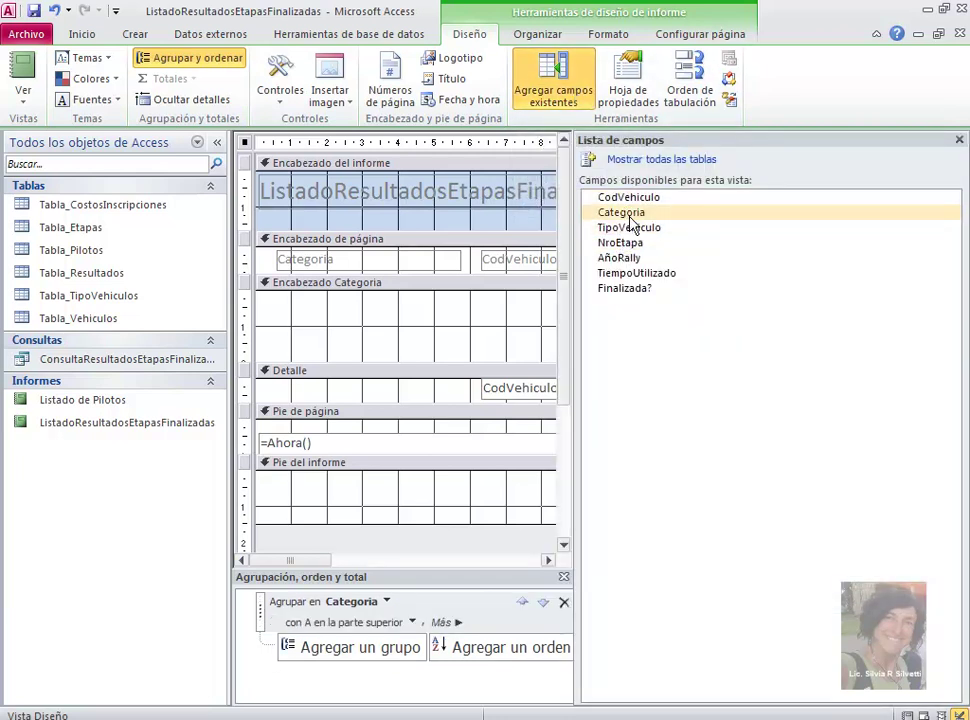
pyautogui.moveTo(628, 213); pyautogui.dragTo(331, 320)
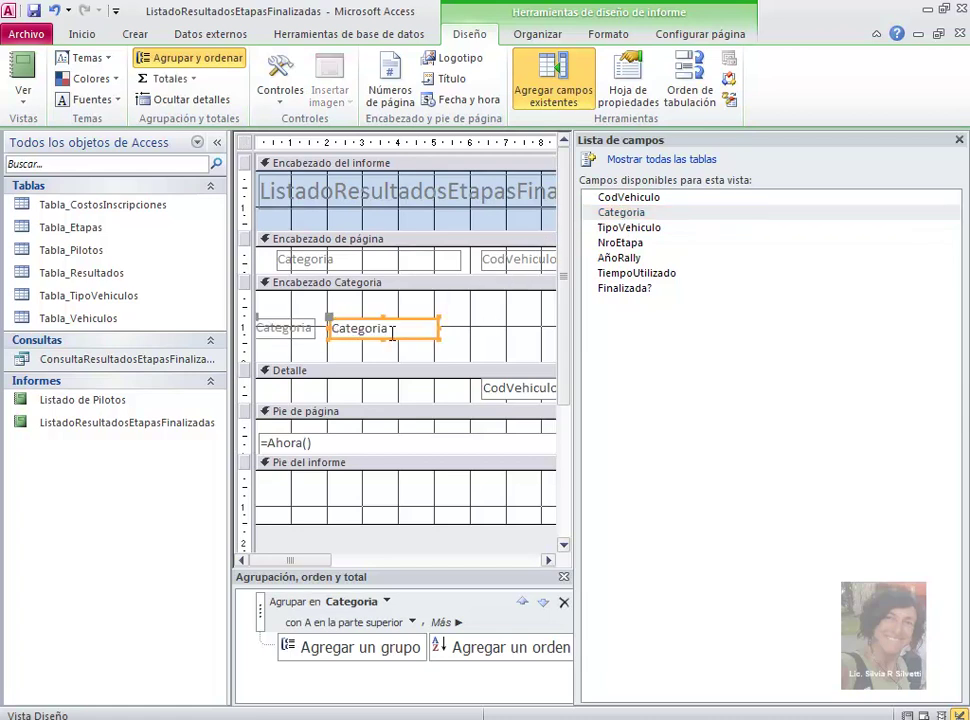
# Close the field list, delete the Categoria label in Encabezado Categoria, and move its text box to about 1 cm from the report's left edge
pyautogui.click(959, 140)
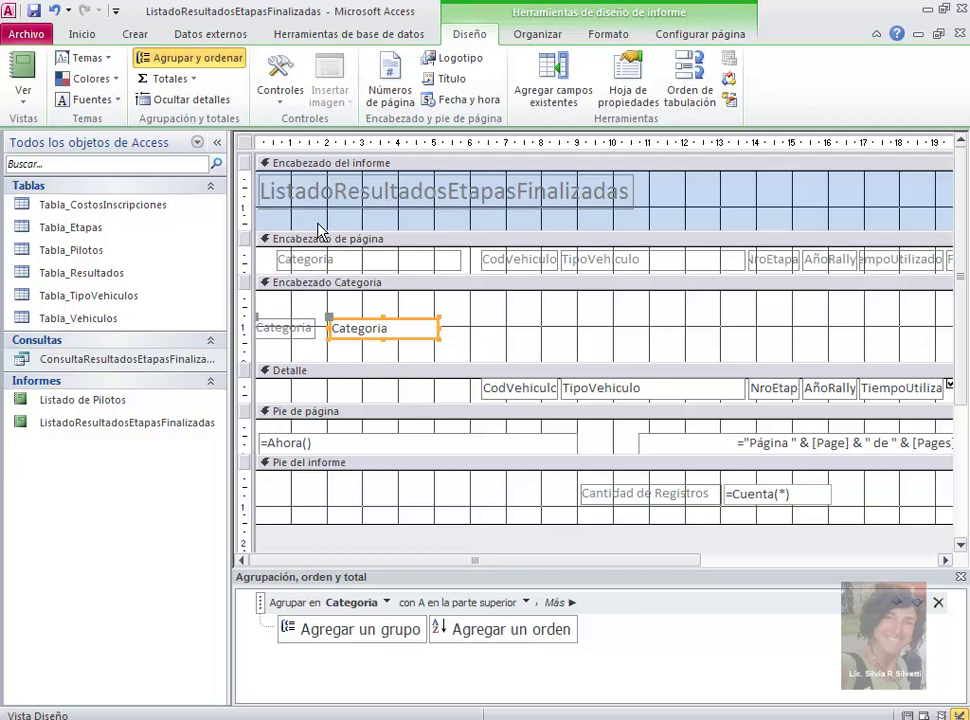
pyautogui.click(280, 327)
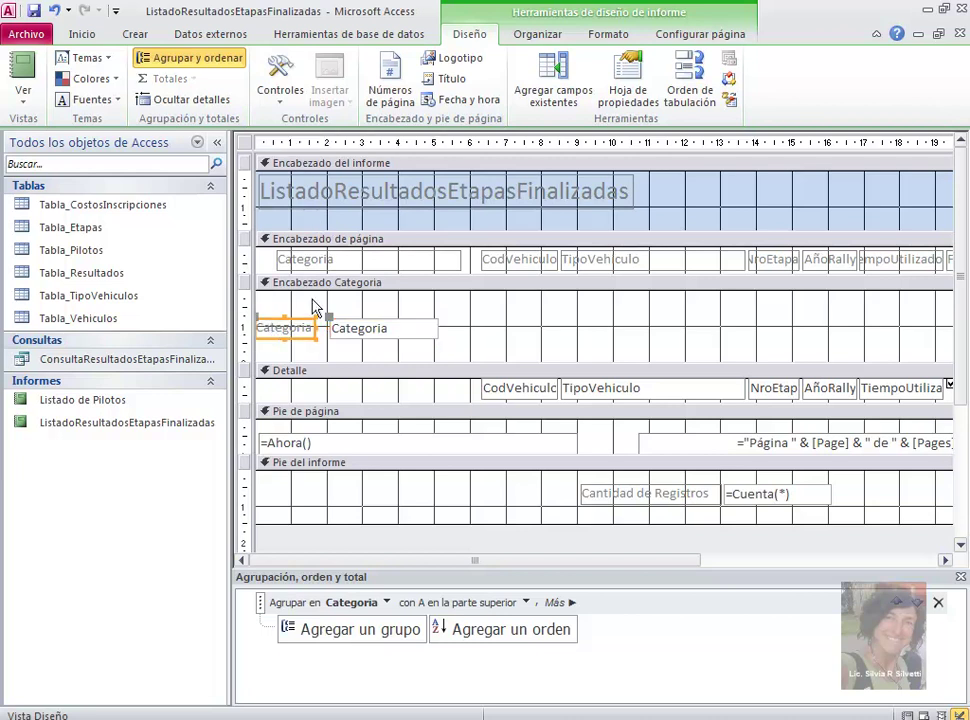
pyautogui.press('Delete')
pyautogui.moveTo(345, 328); pyautogui.dragTo(301, 324)
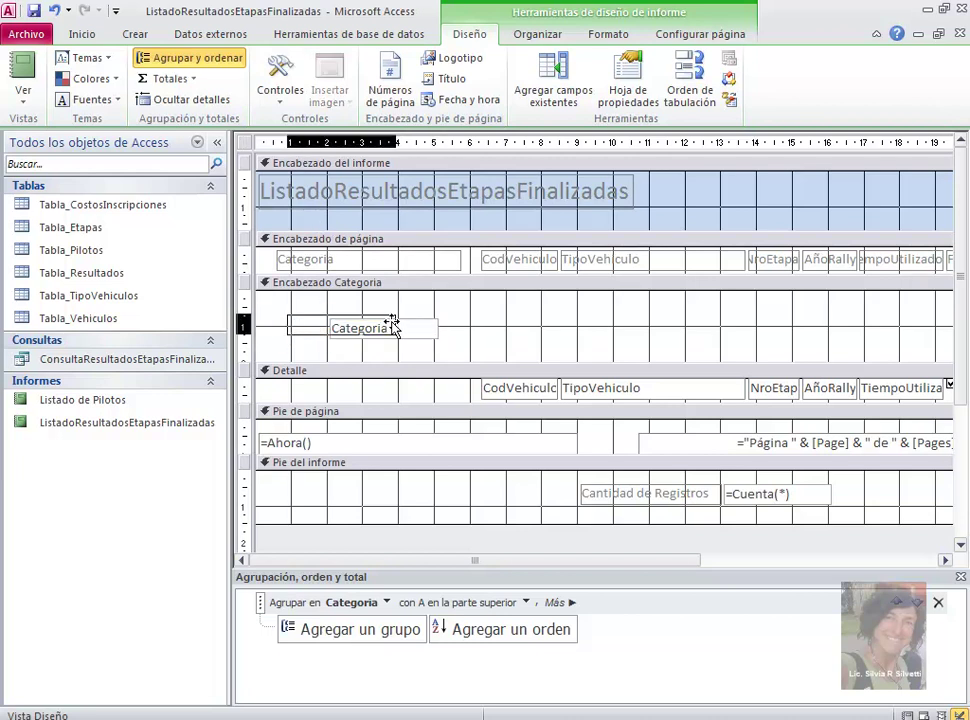
# Format the Categoria text box in Encabezado Categoria with an orange fill and bold 14-point text
pyautogui.click(86, 38)
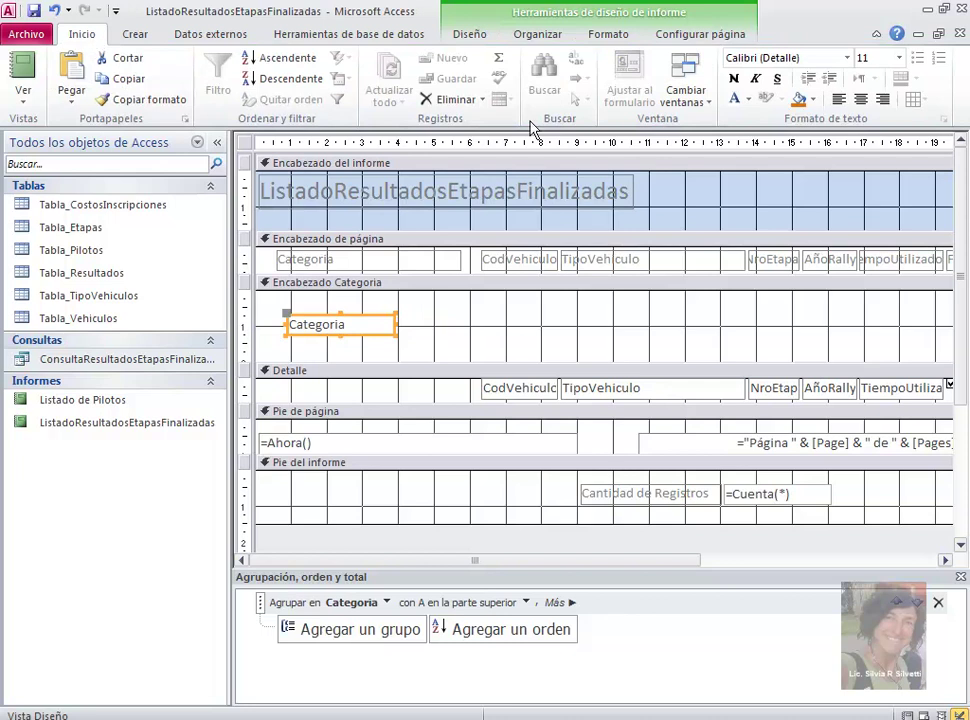
pyautogui.click(812, 101)
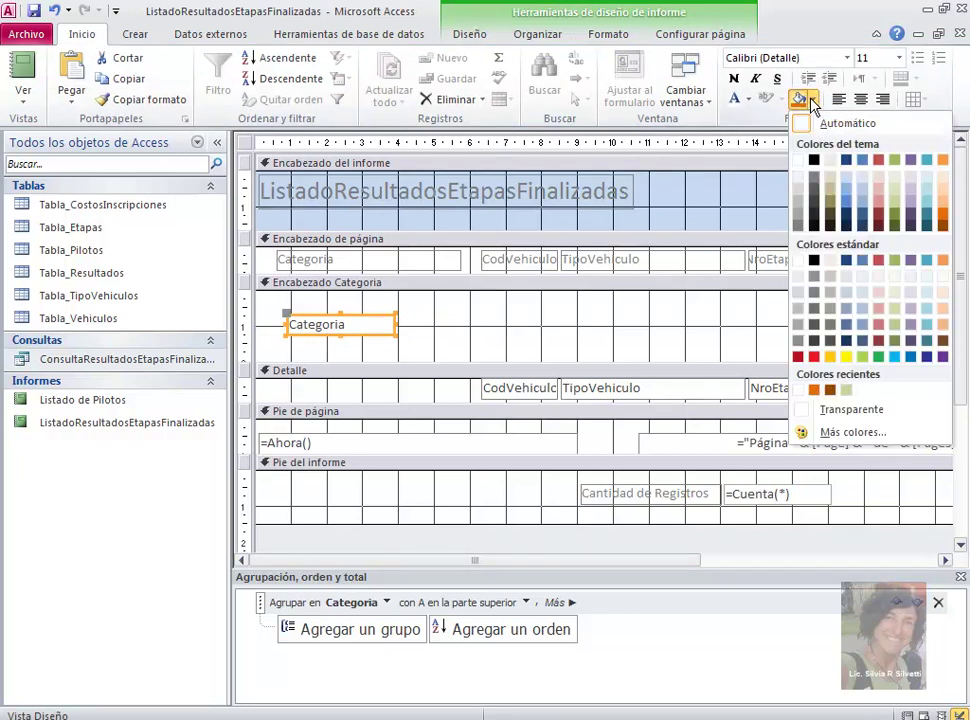
pyautogui.click(943, 222)
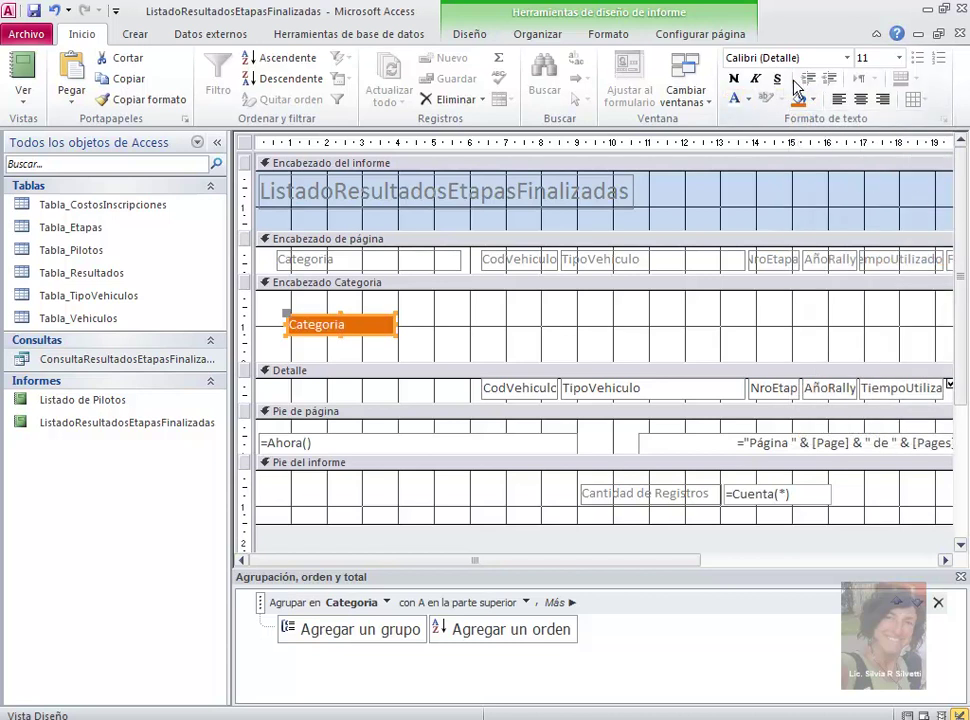
pyautogui.click(899, 58)
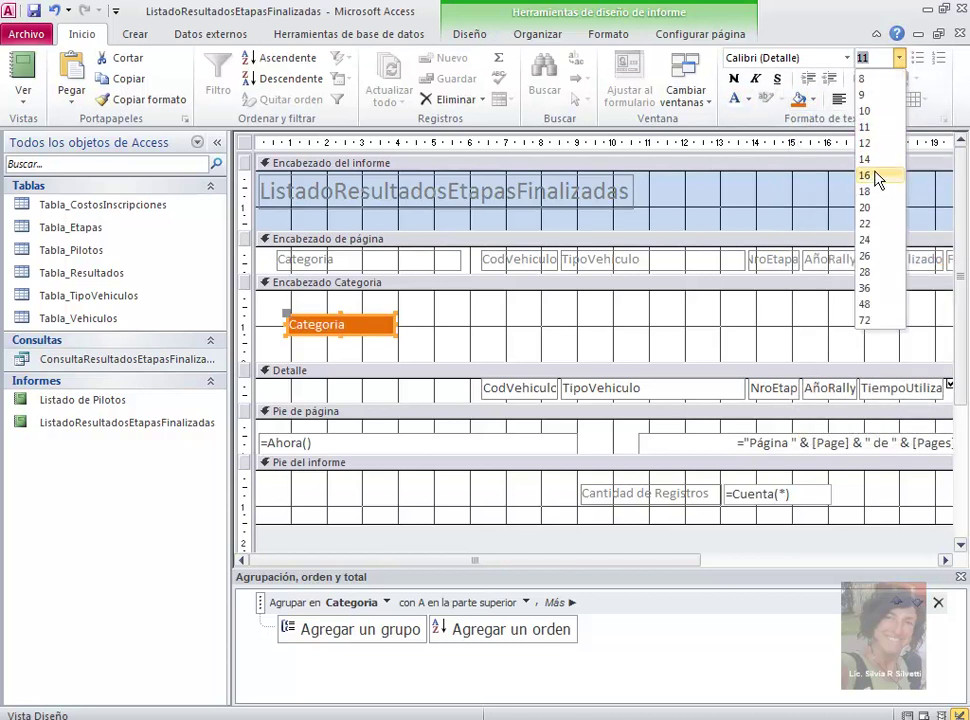
pyautogui.click(866, 159)
pyautogui.click(733, 78)
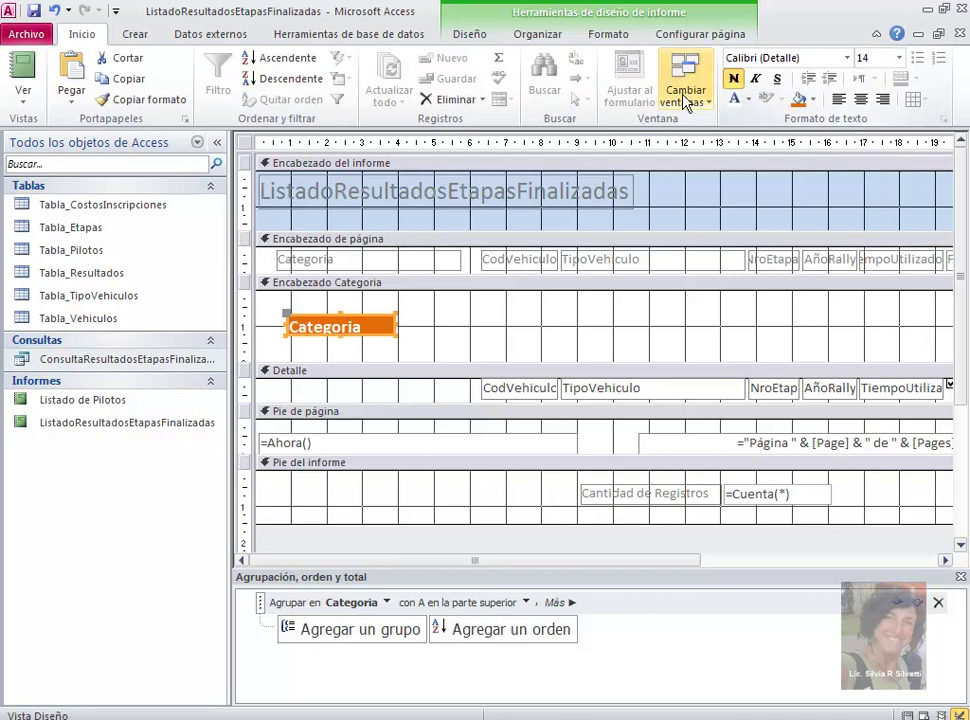
# Enlarge the orange Categoria text box to about 3.7 by 0.9 cm and place it about 0.4 cm from the report's left edge
pyautogui.moveTo(396, 336); pyautogui.dragTo(358, 322)
pyautogui.click(484, 330)
pyautogui.click(574, 335)
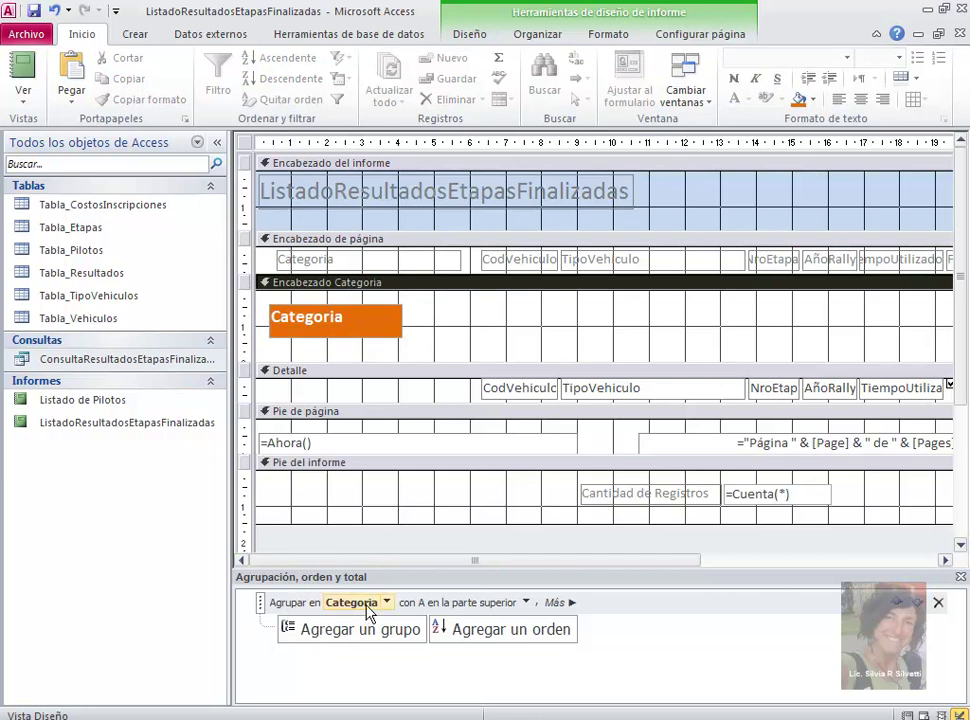
# Expand the Categoria group's options and set its footer to "con una sección de pie"
pyautogui.click(556, 602)
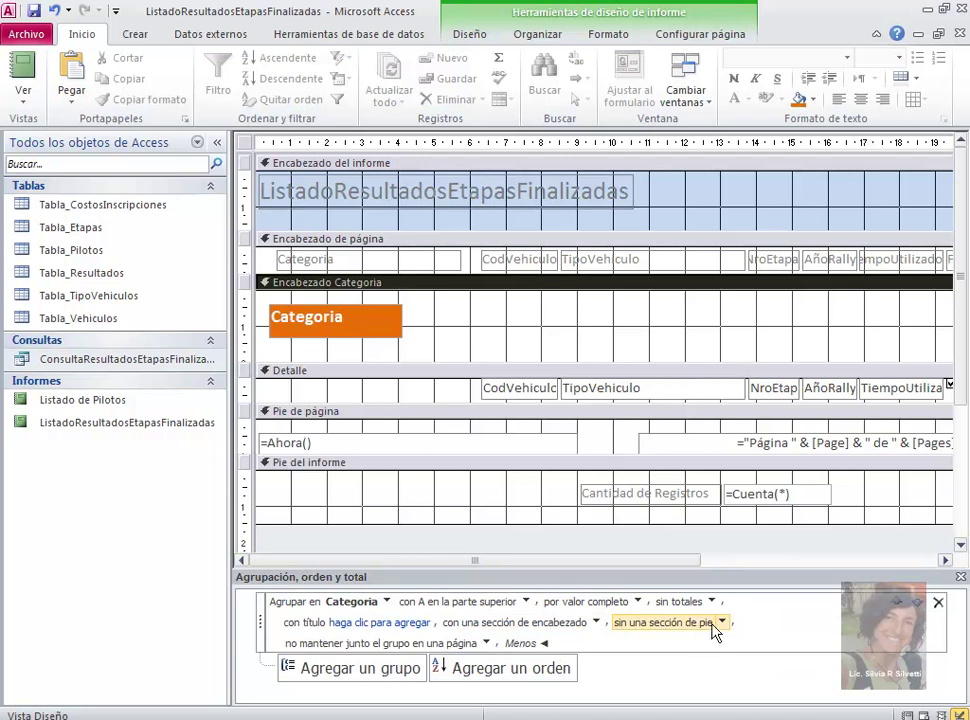
pyautogui.click(723, 622)
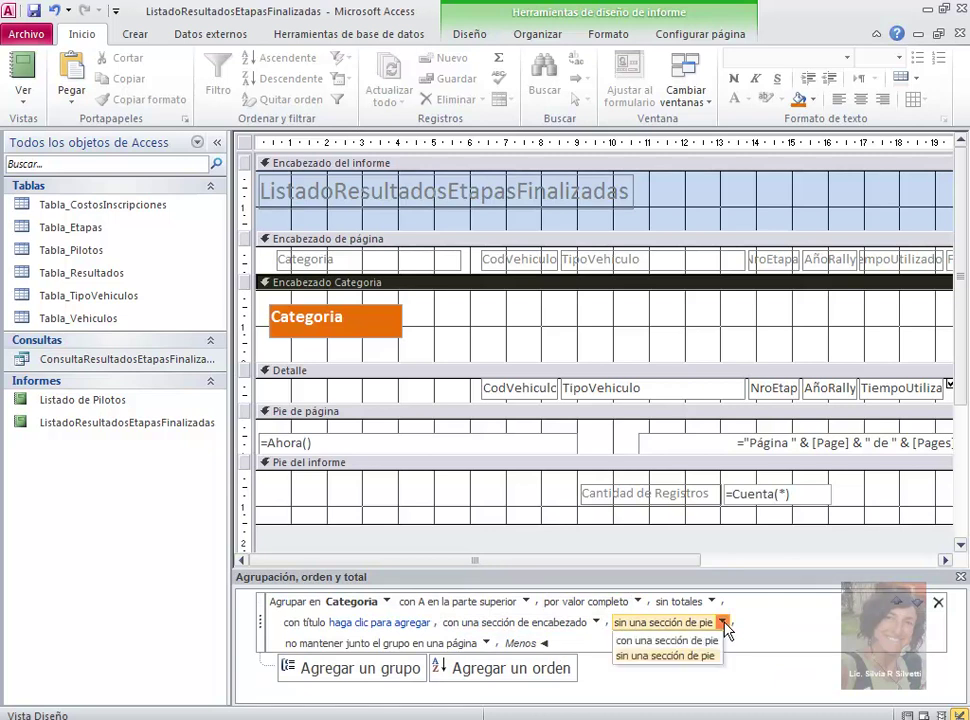
pyautogui.click(675, 641)
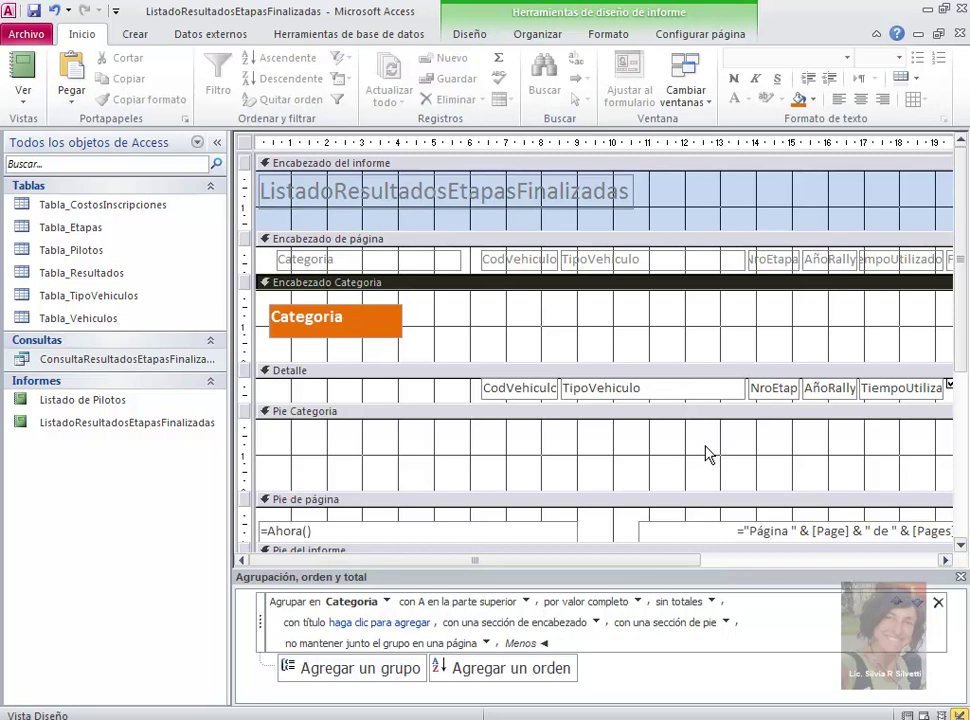
# Add an unbound text box to the Pie Categoria section, about 12 cm from the report's left edge
pyautogui.click(482, 35)
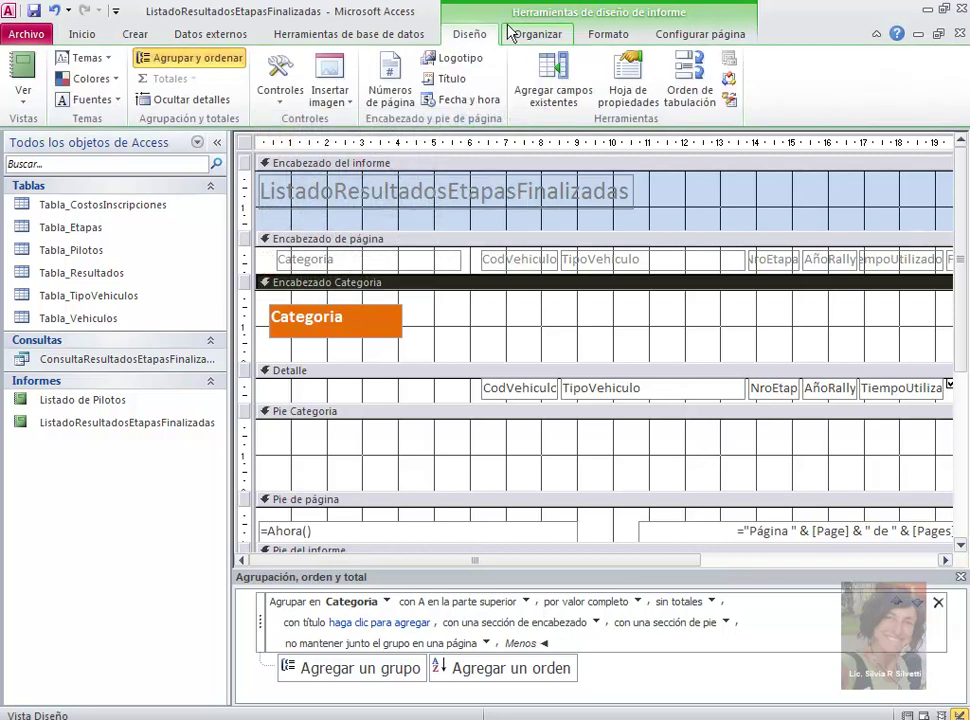
pyautogui.click(280, 82)
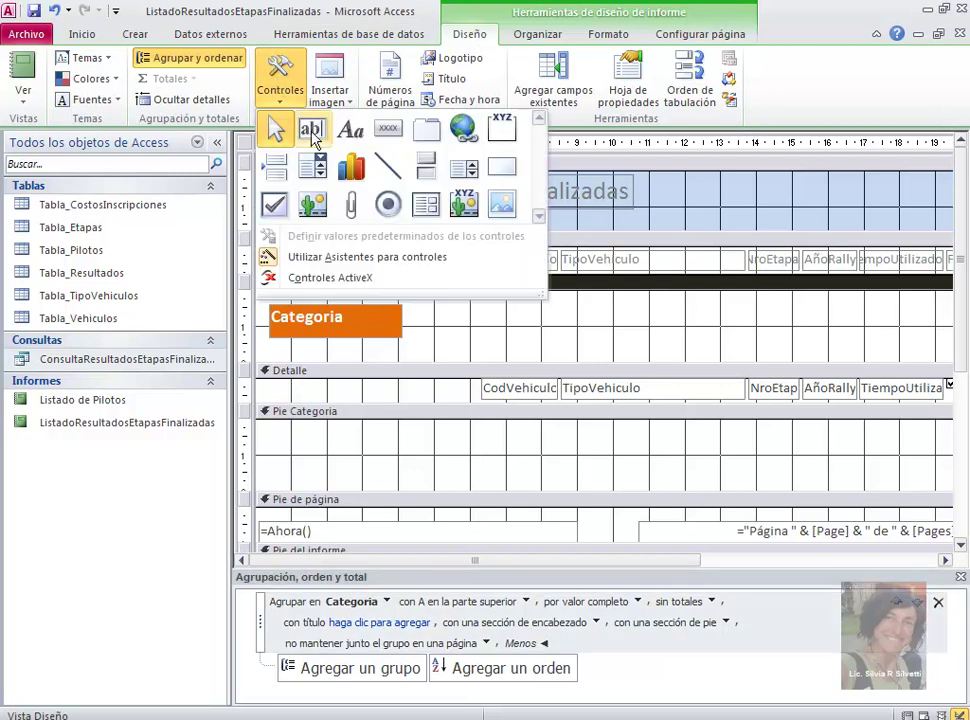
pyautogui.click(312, 137)
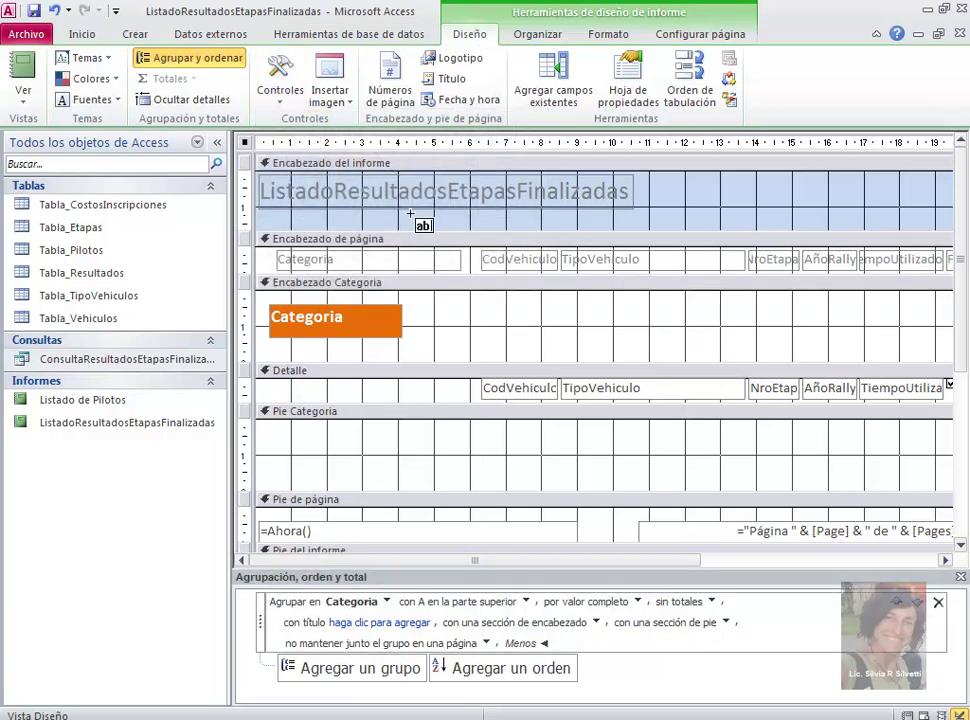
pyautogui.click(686, 436)
pyautogui.click(818, 477)
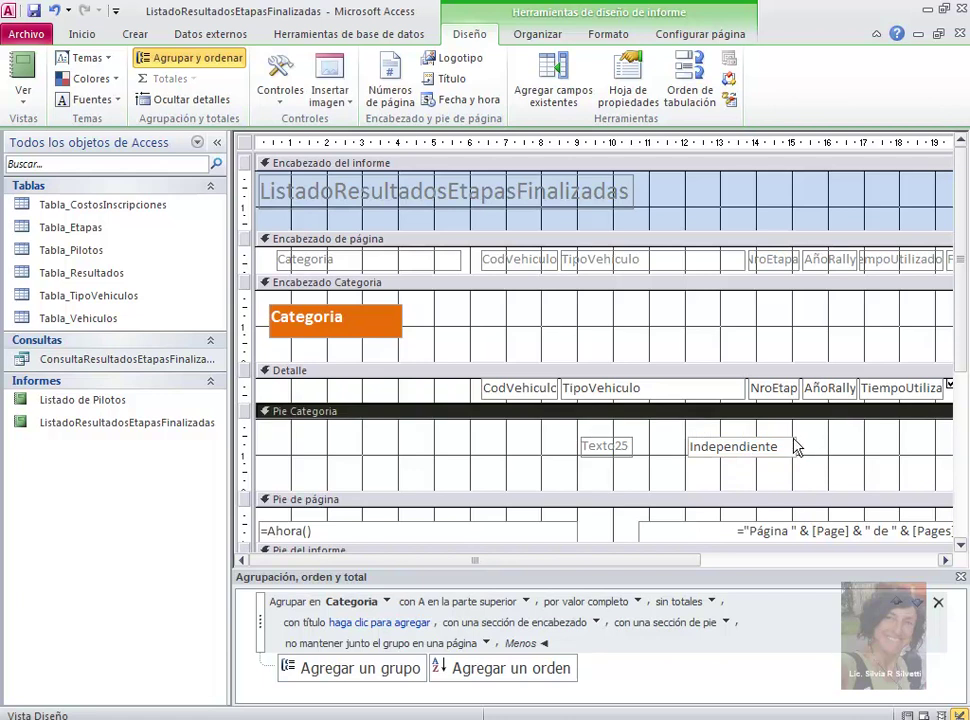
# Change the caption of the new text box's label in Pie Categoria to "Promedio:"
pyautogui.click(615, 446)
pyautogui.click(629, 447)
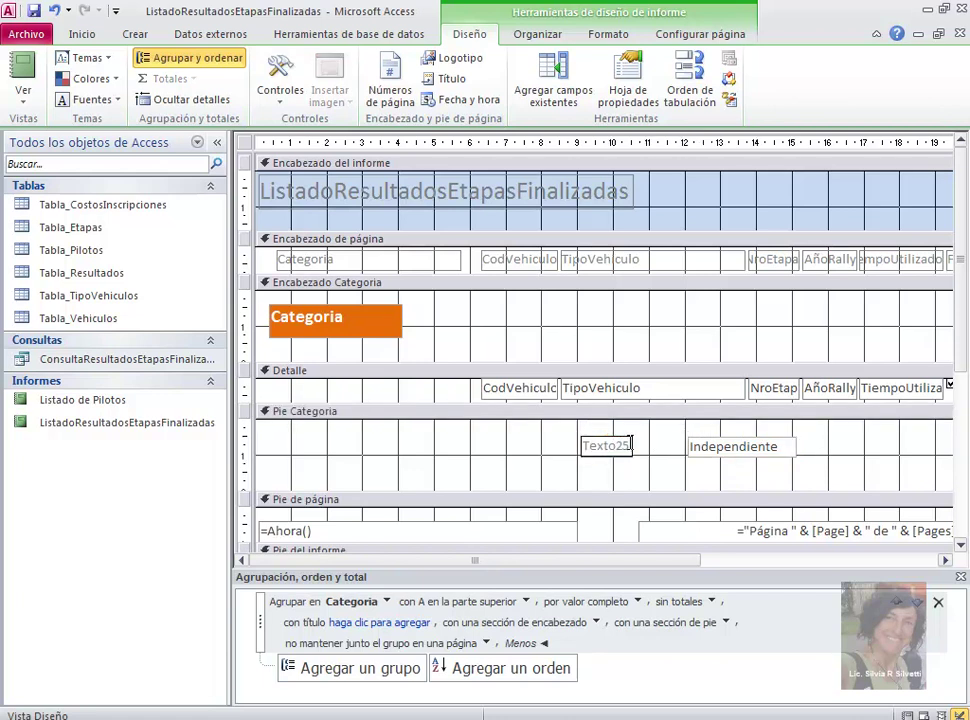
pyautogui.moveTo(629, 446); pyautogui.dragTo(520, 443)
pyautogui.write('Promedio:')
pyautogui.click(797, 461)
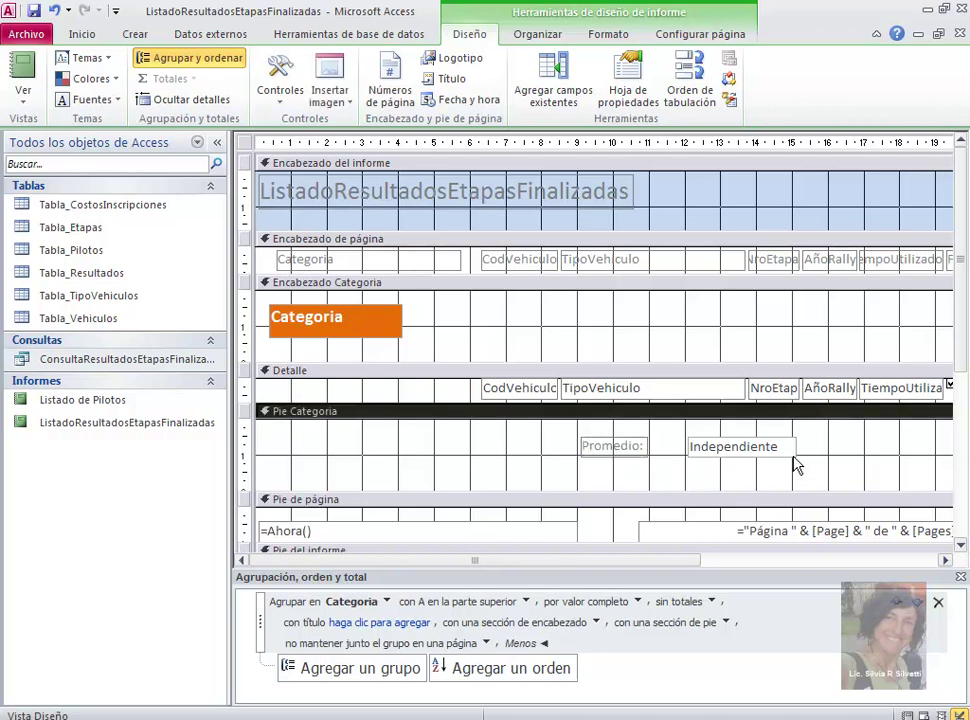
# Open the expression builder for the Origen del control property of the unbound text box in Pie Categoria
pyautogui.click(708, 449)
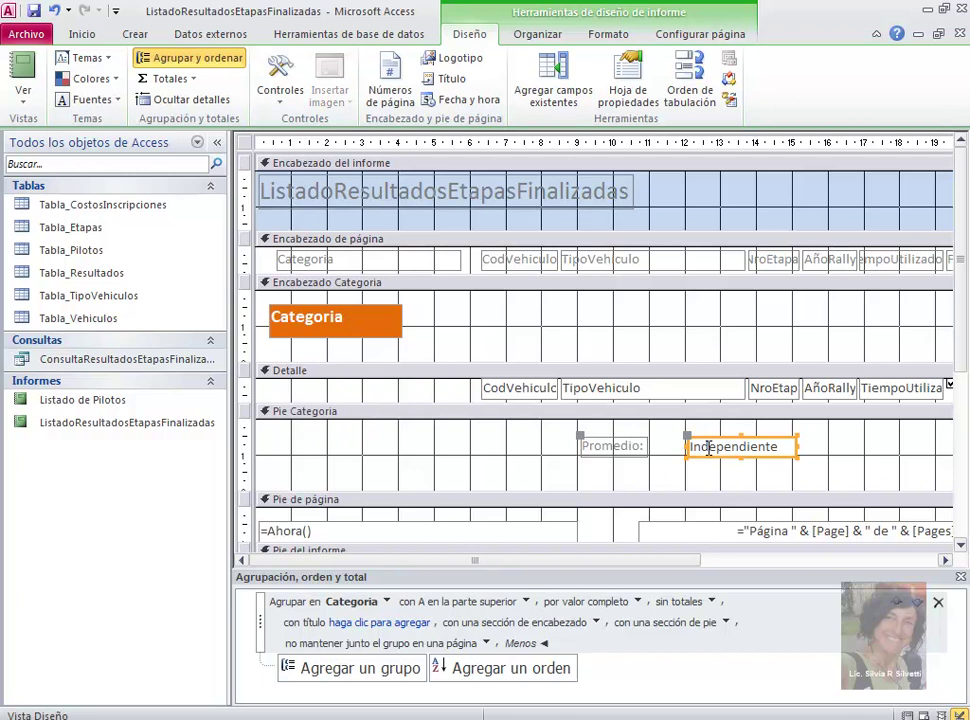
pyautogui.rightClick(783, 459)
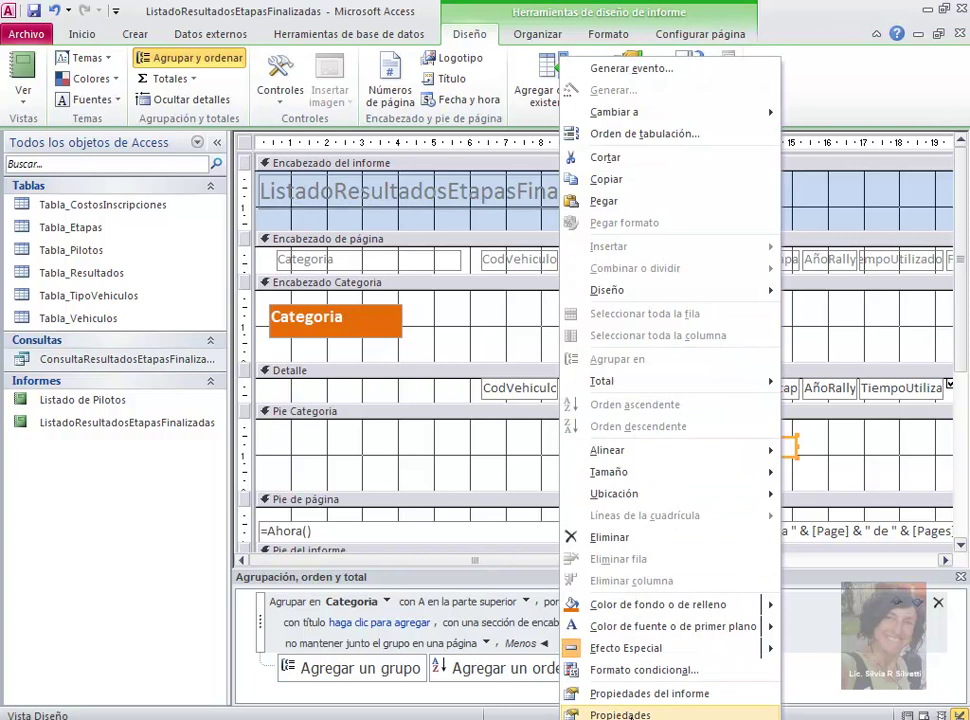
pyautogui.click(628, 715)
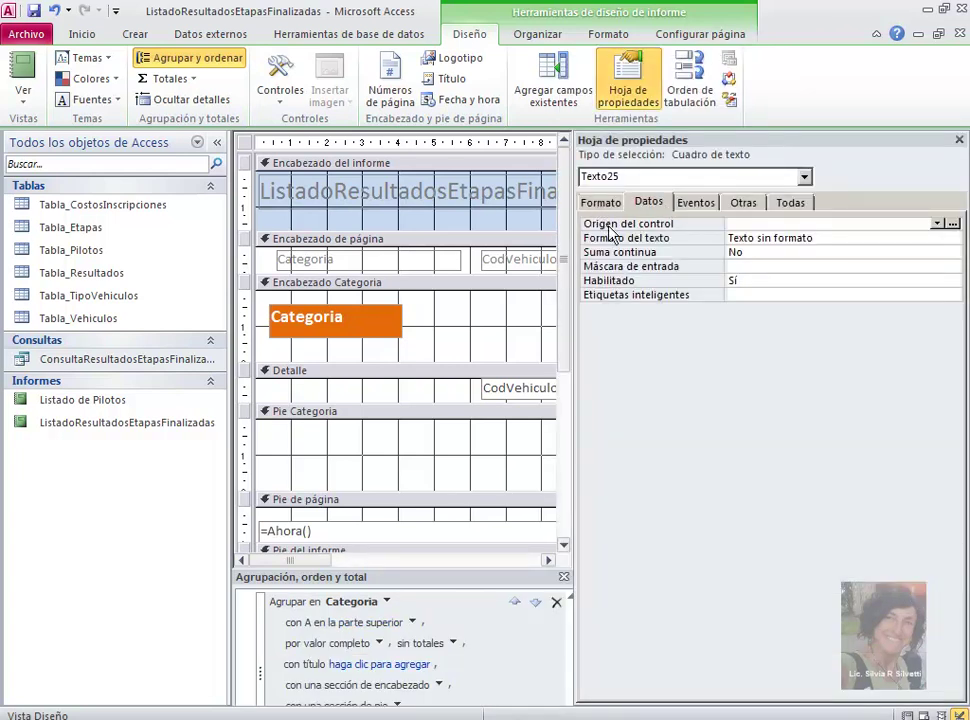
pyautogui.click(953, 224)
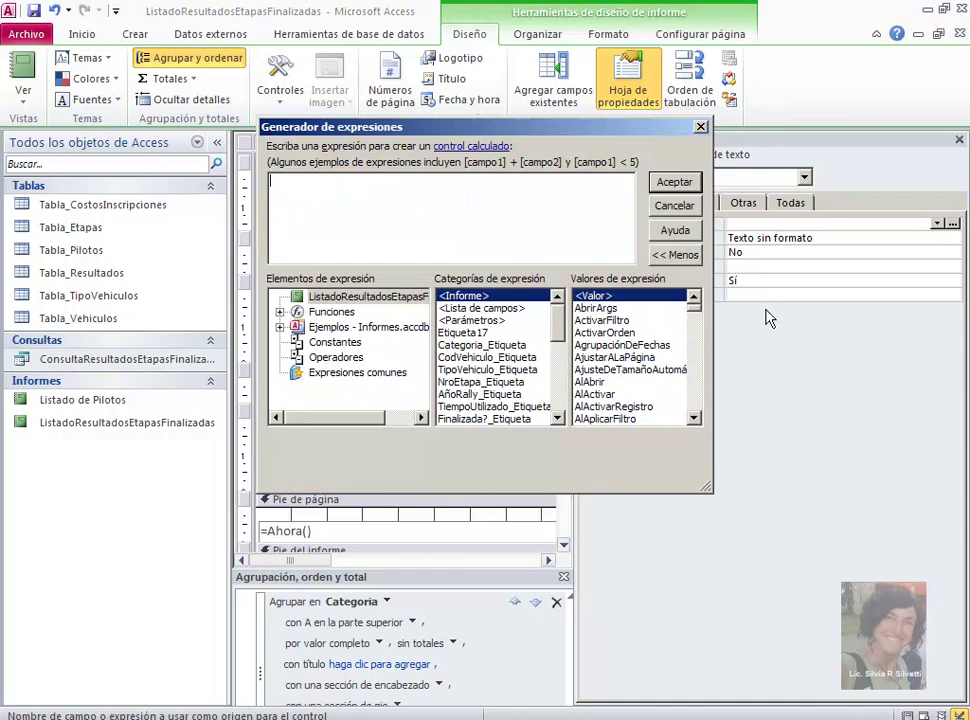
# Insert the built-in Promedio function into the expression
pyautogui.click(280, 312)
pyautogui.click(357, 330)
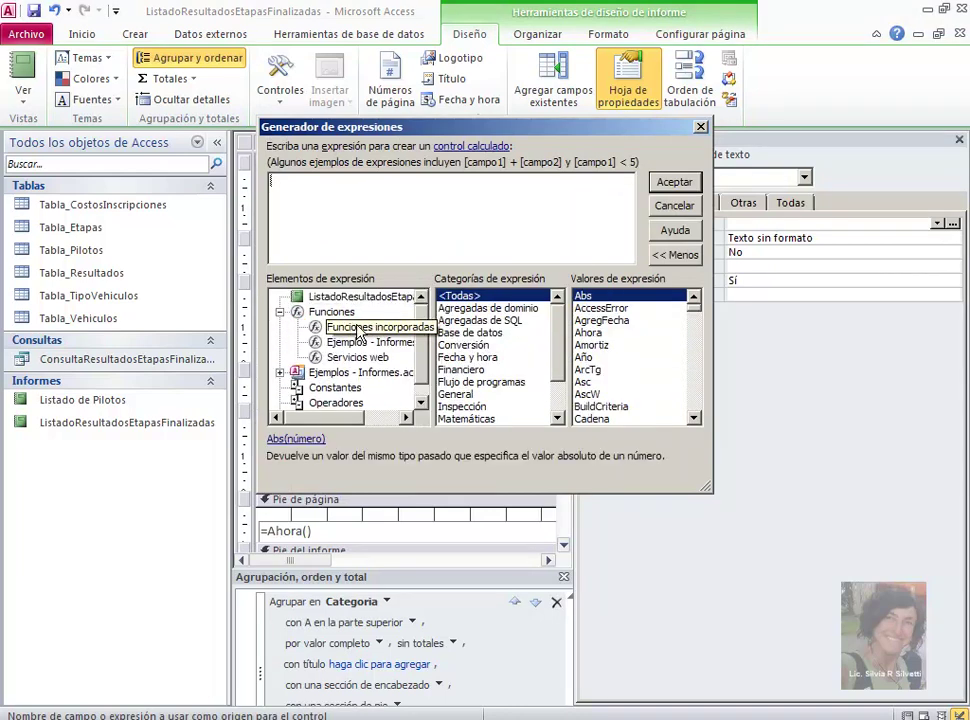
pyautogui.click(618, 345)
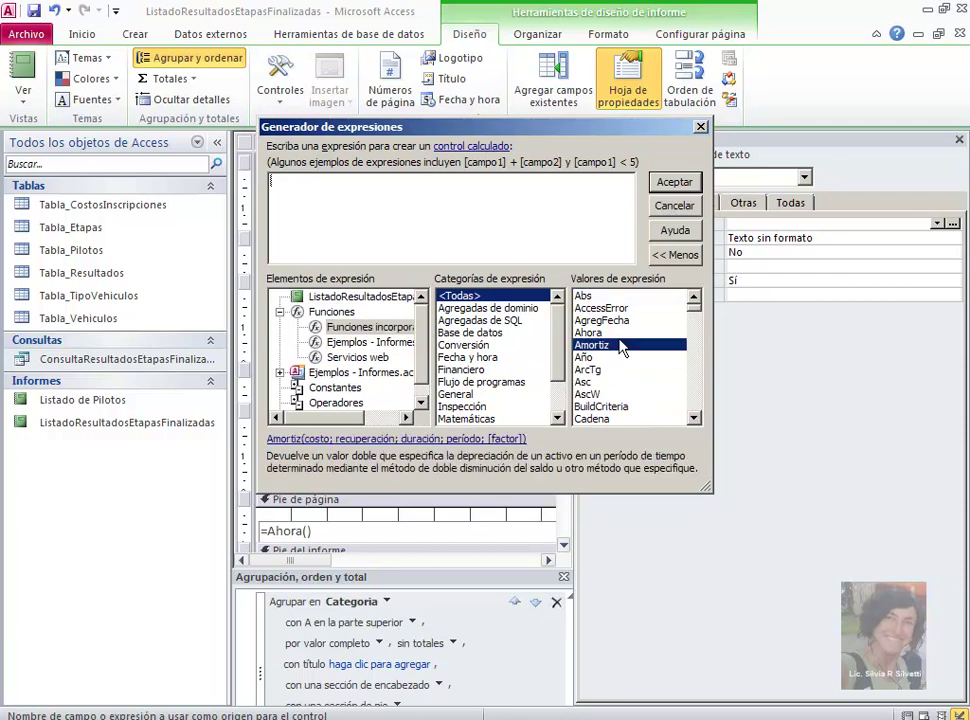
pyautogui.press('p')
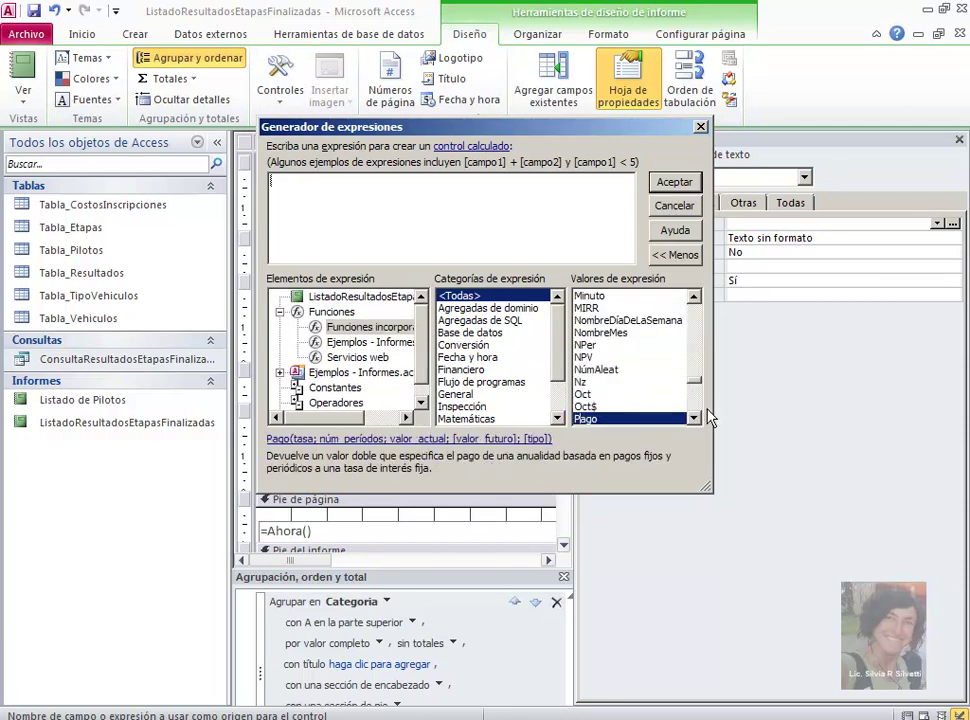
pyautogui.click(694, 418)
pyautogui.click(609, 384)
pyautogui.doubleClick(609, 383)
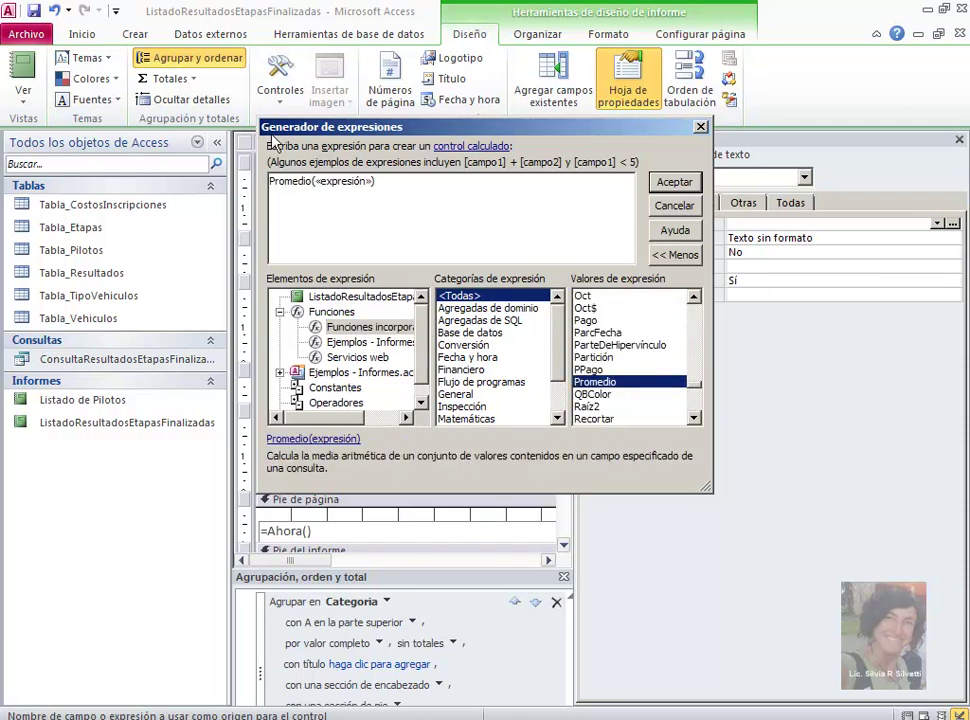
# Replace the «expresión» placeholder in Promedio with the report's TiempoUtilizado field
pyautogui.click(346, 180)
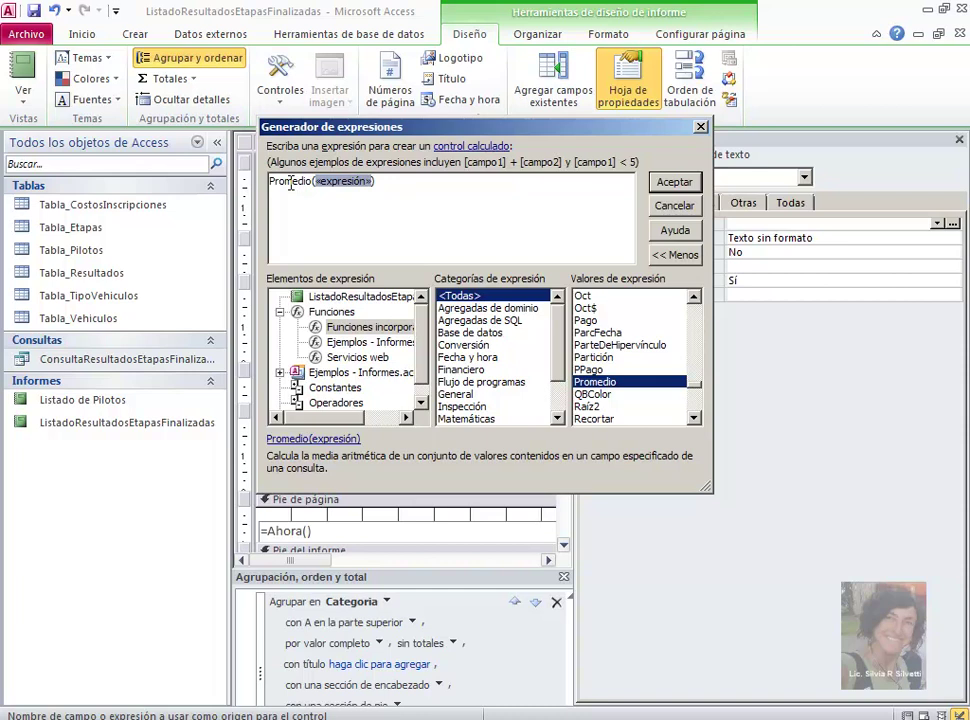
pyautogui.click(333, 297)
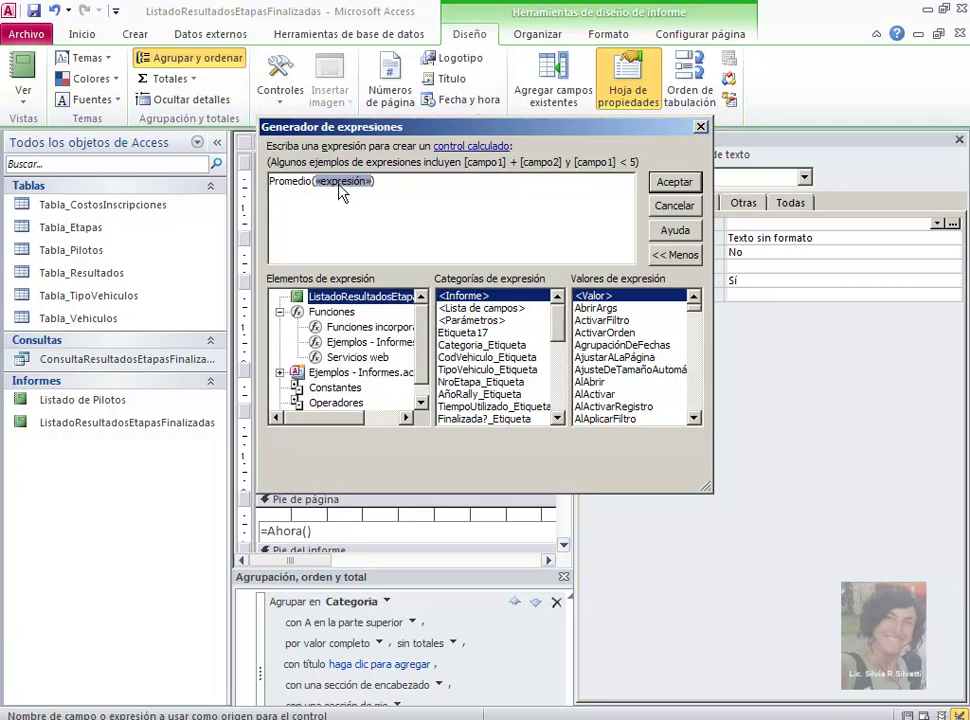
pyautogui.scroll(-2, 560, 342)
pyautogui.moveTo(558, 342); pyautogui.dragTo(558, 368)
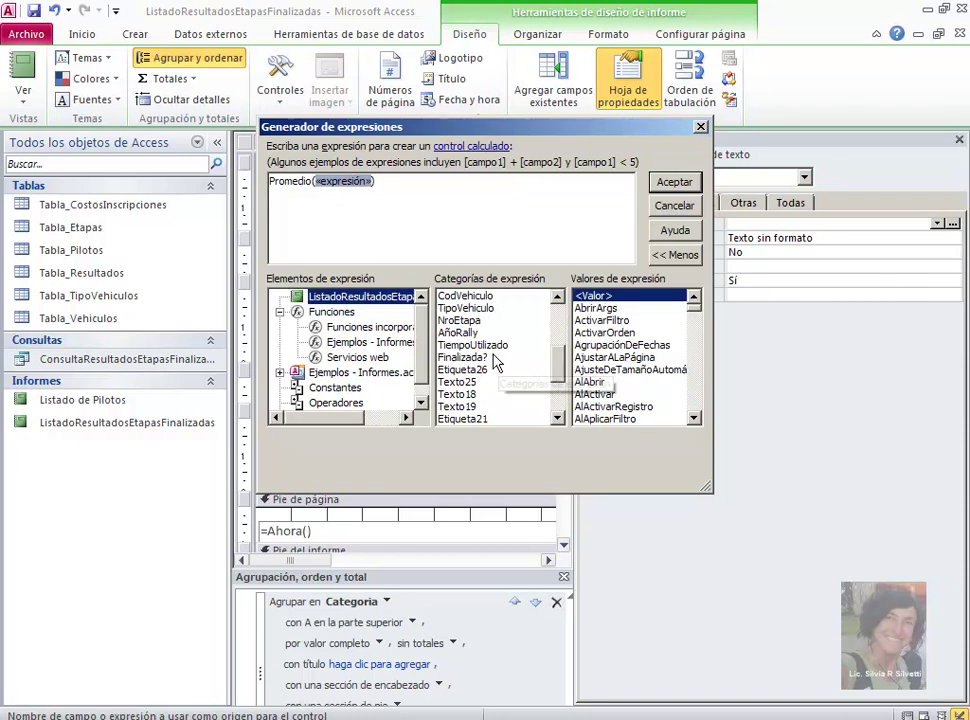
pyautogui.click(486, 348)
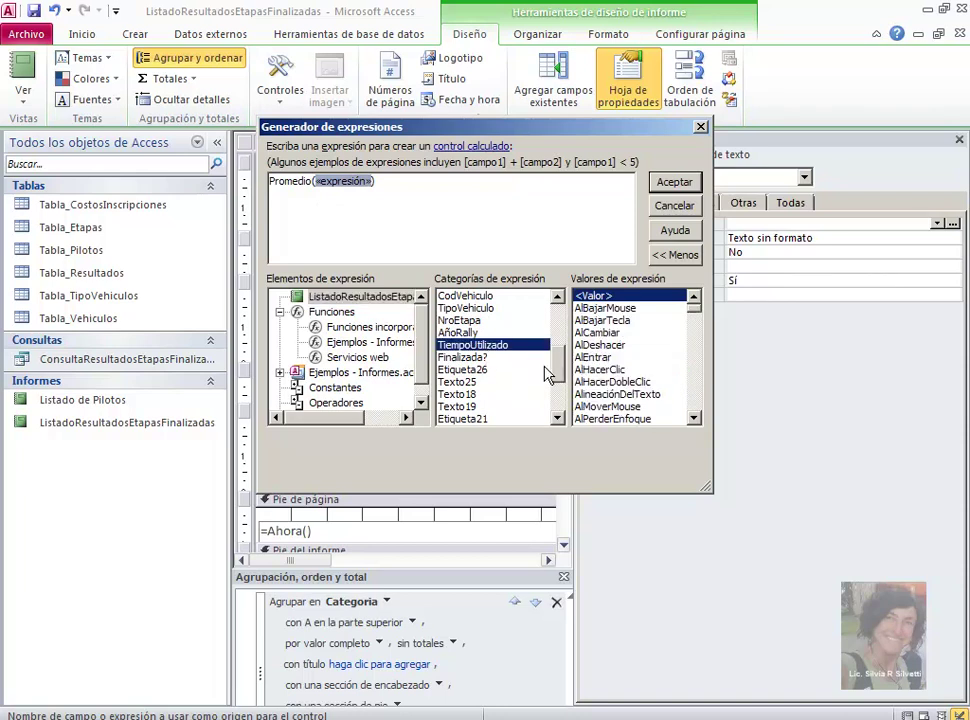
pyautogui.click(557, 296)
pyautogui.click(557, 296)
pyautogui.click(557, 296)
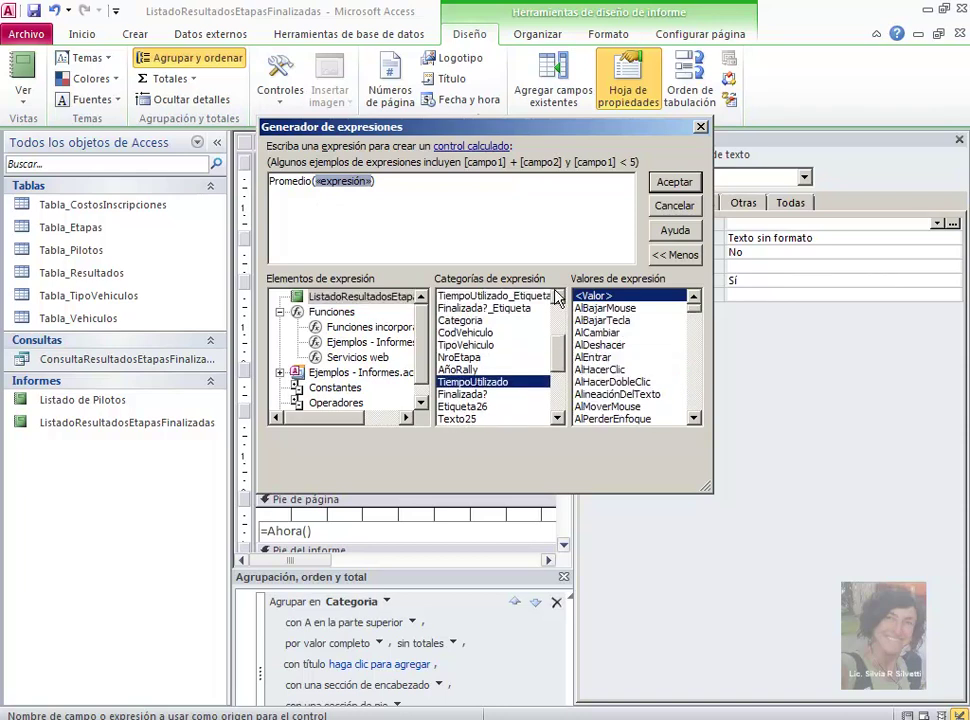
pyautogui.click(557, 296)
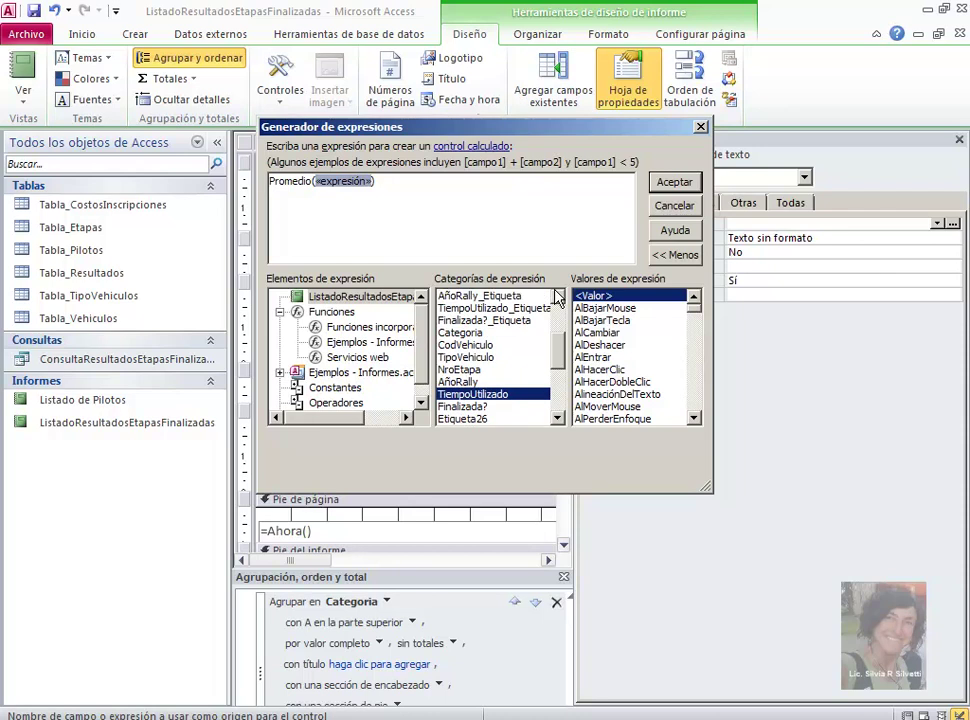
pyautogui.click(469, 309)
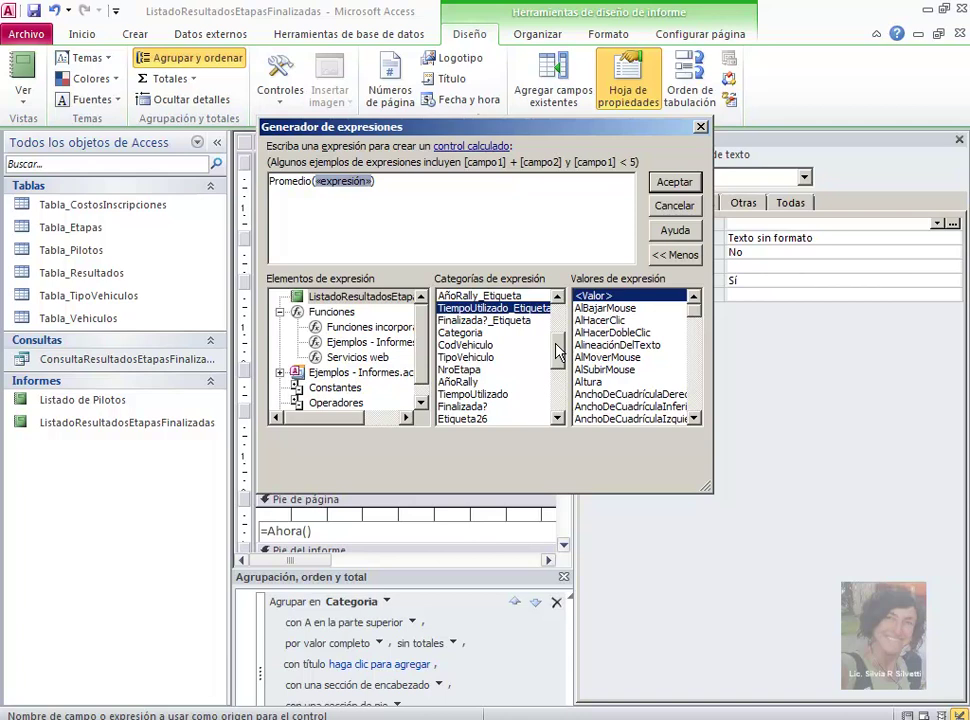
pyautogui.scroll(-1, 558, 350)
pyautogui.click(494, 360)
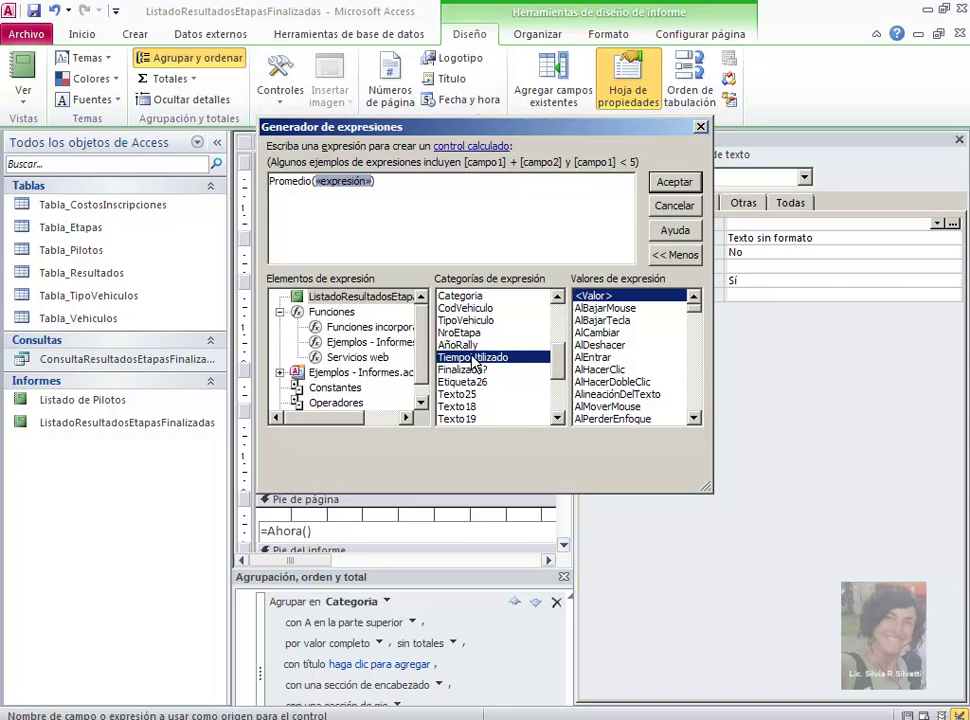
pyautogui.doubleClick(474, 360)
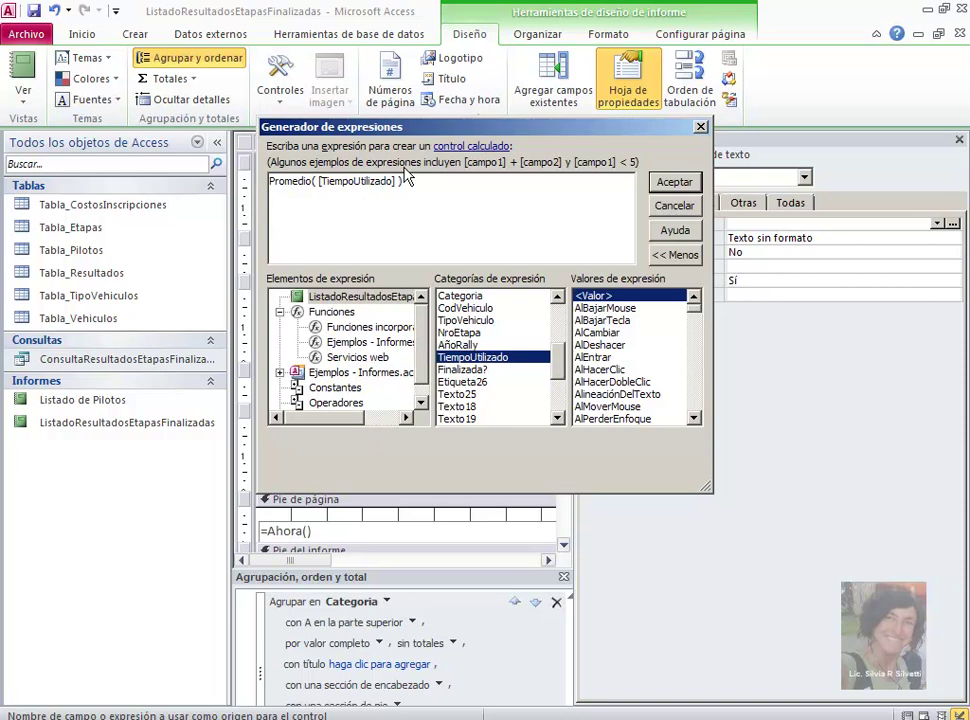
# Accept the Promedio([TiempoUtilizado]) expression as the Pie Categoria text box's control source and close the property sheet
pyautogui.click(674, 184)
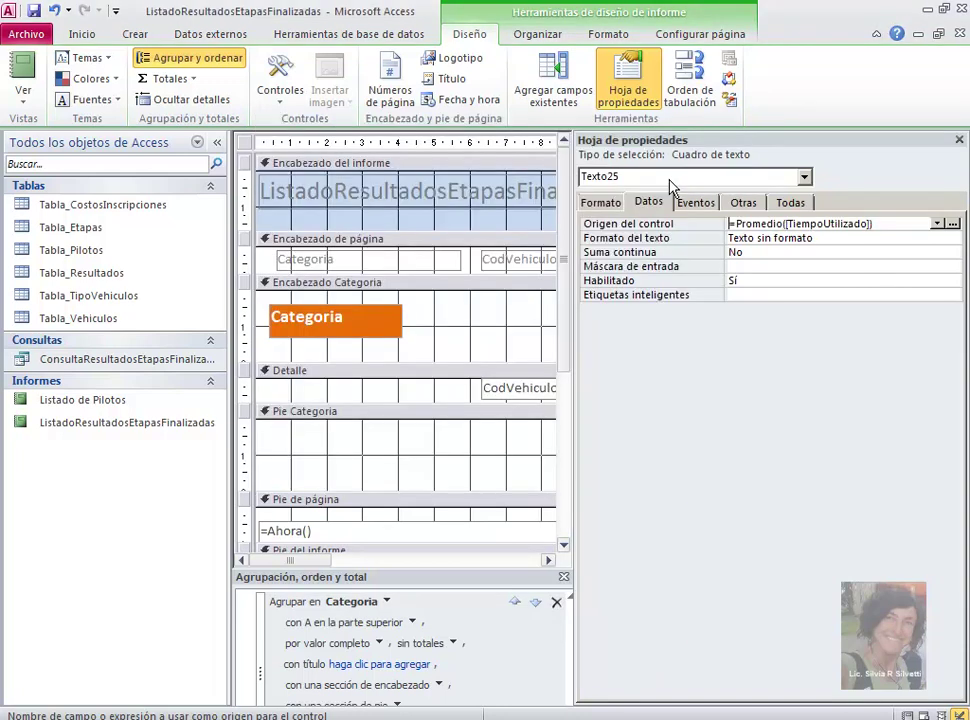
pyautogui.click(960, 142)
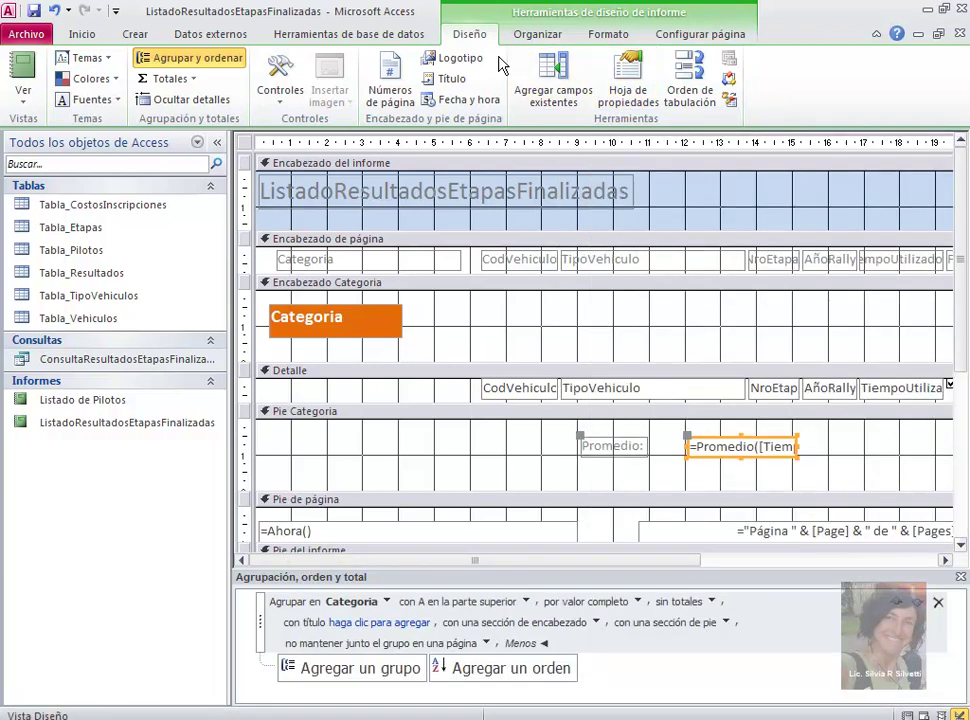
# Open the report in print preview and examine the Promedio footer of the Camión group on page 3
pyautogui.click(23, 92)
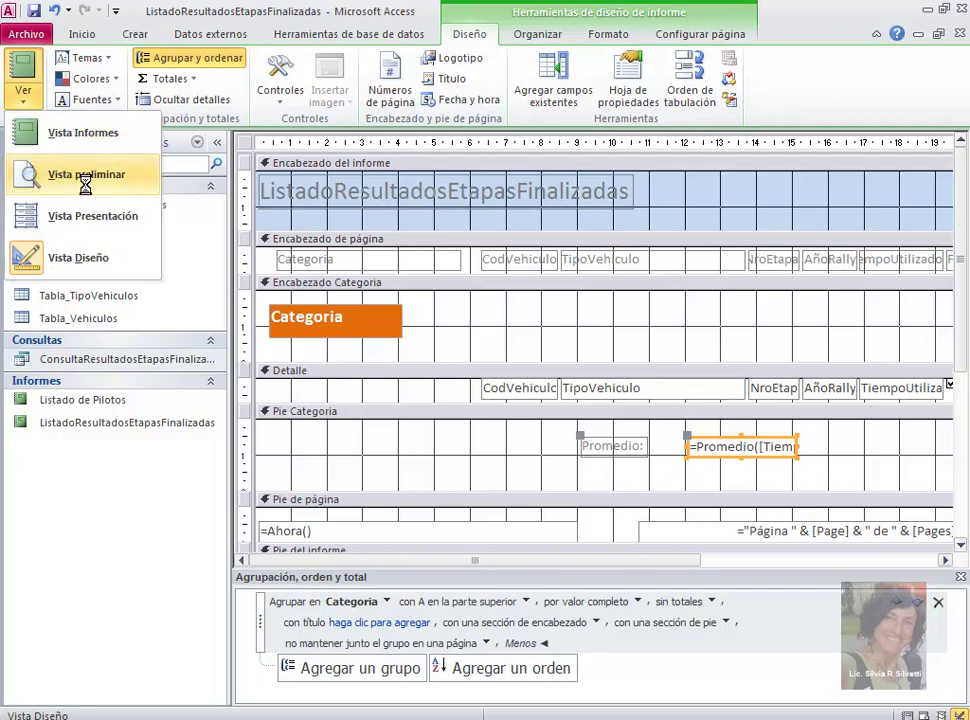
pyautogui.click(61, 174)
pyautogui.click(556, 250)
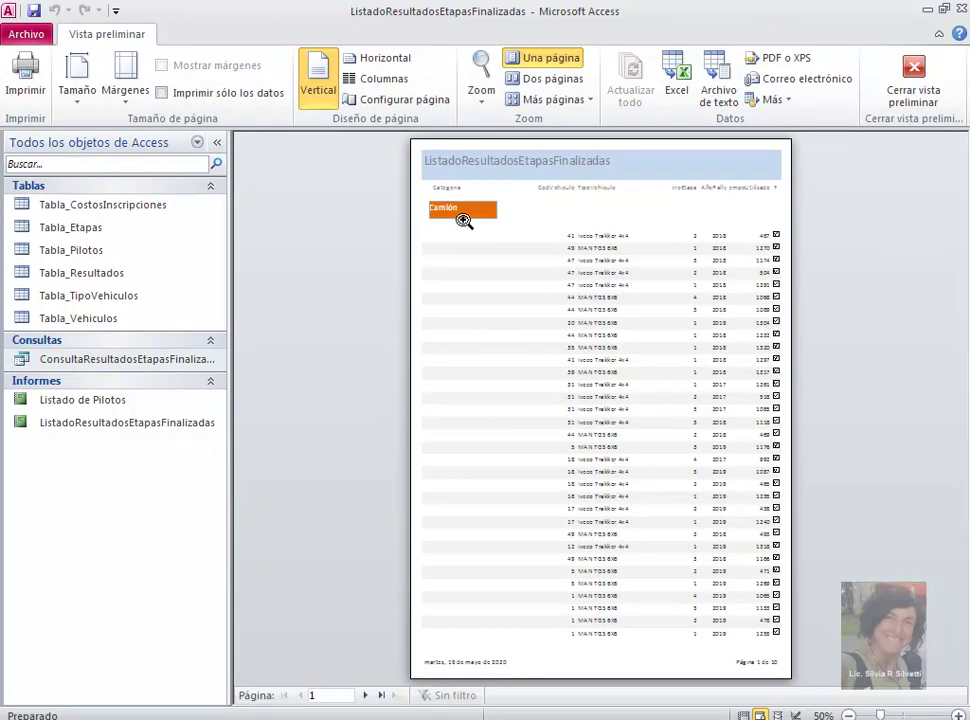
pyautogui.click(365, 695)
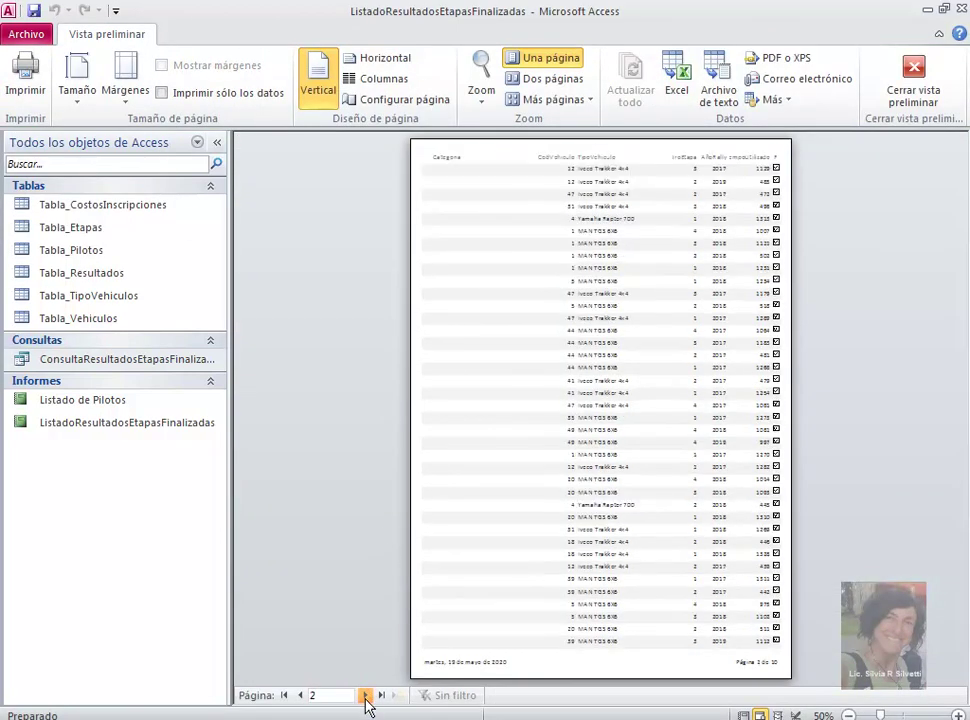
pyautogui.click(366, 695)
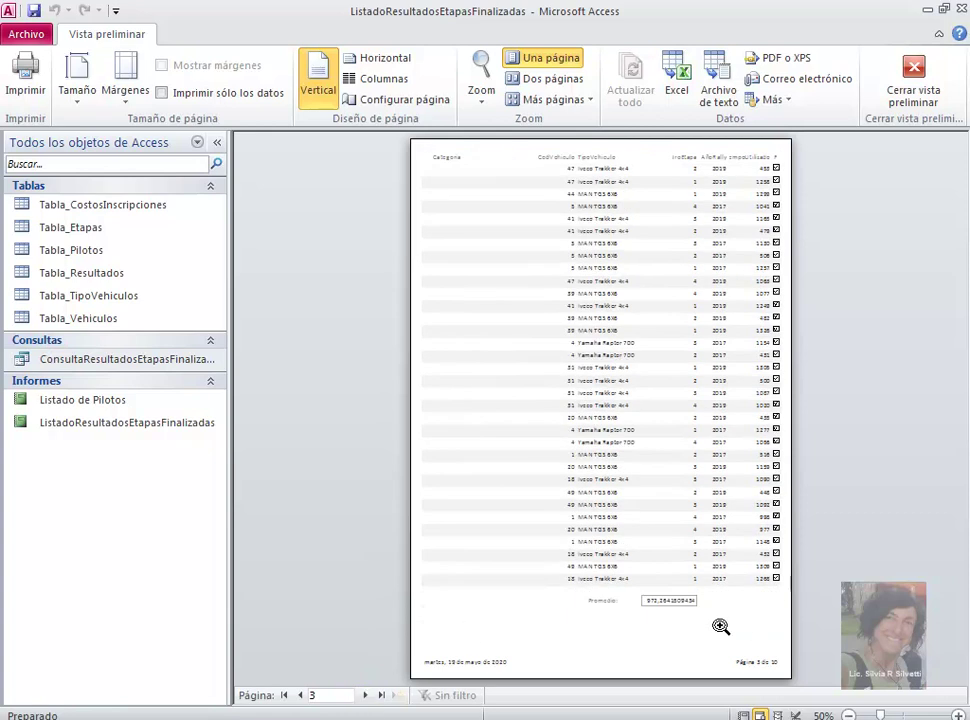
pyautogui.click(693, 578)
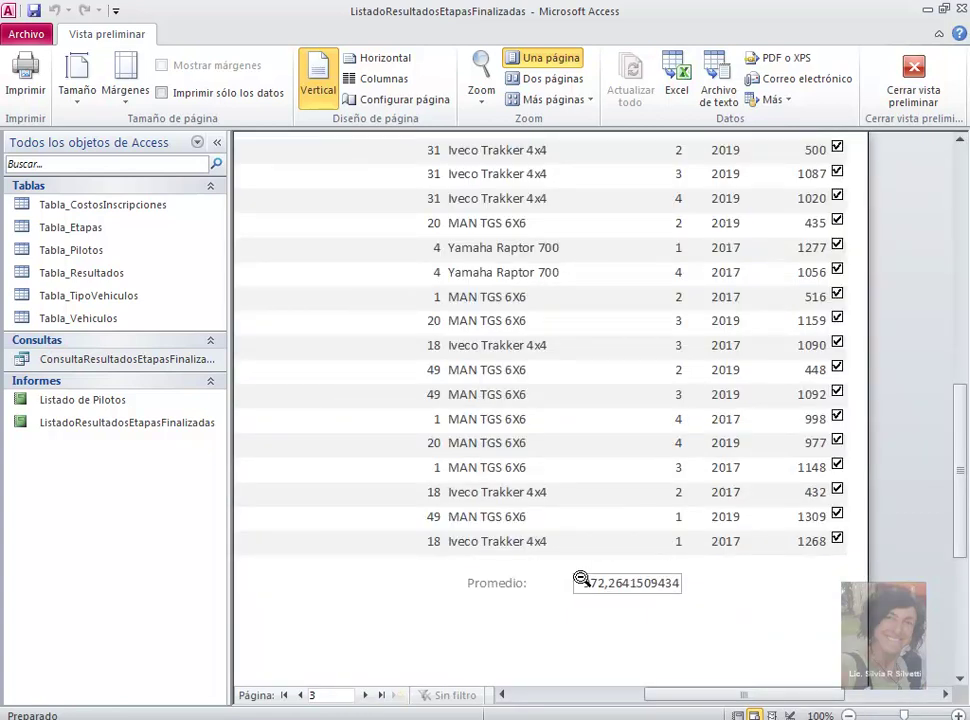
pyautogui.click(537, 618)
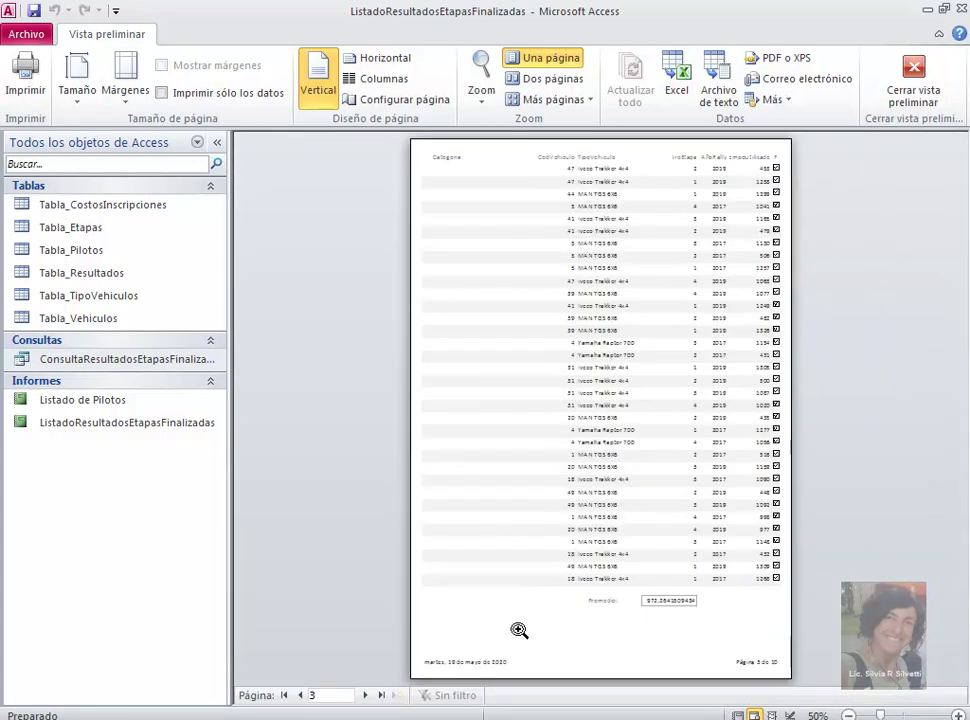
# Page forward to page 7 and examine the Coche group's Promedio footer and the Cuatriciclo header
pyautogui.click(366, 695)
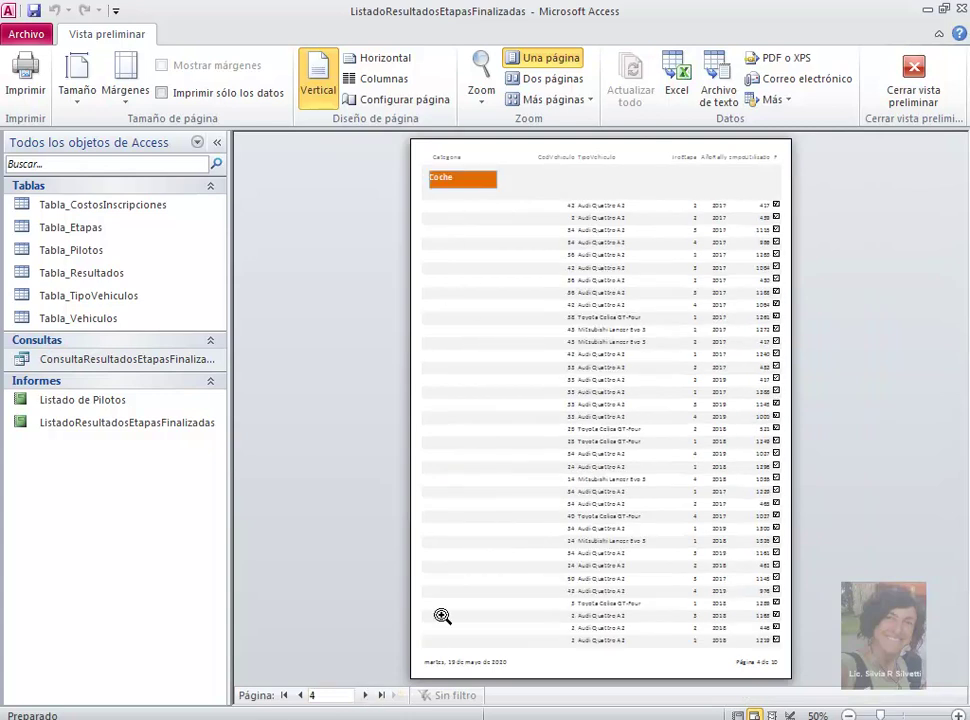
pyautogui.click(365, 695)
pyautogui.click(365, 695)
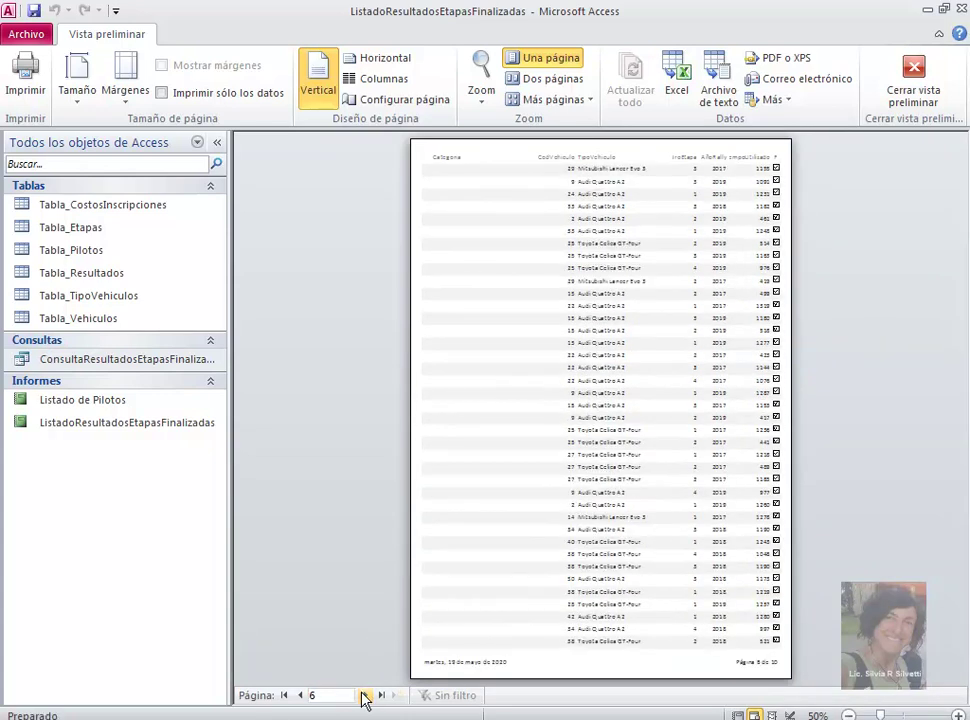
pyautogui.click(365, 695)
pyautogui.click(652, 515)
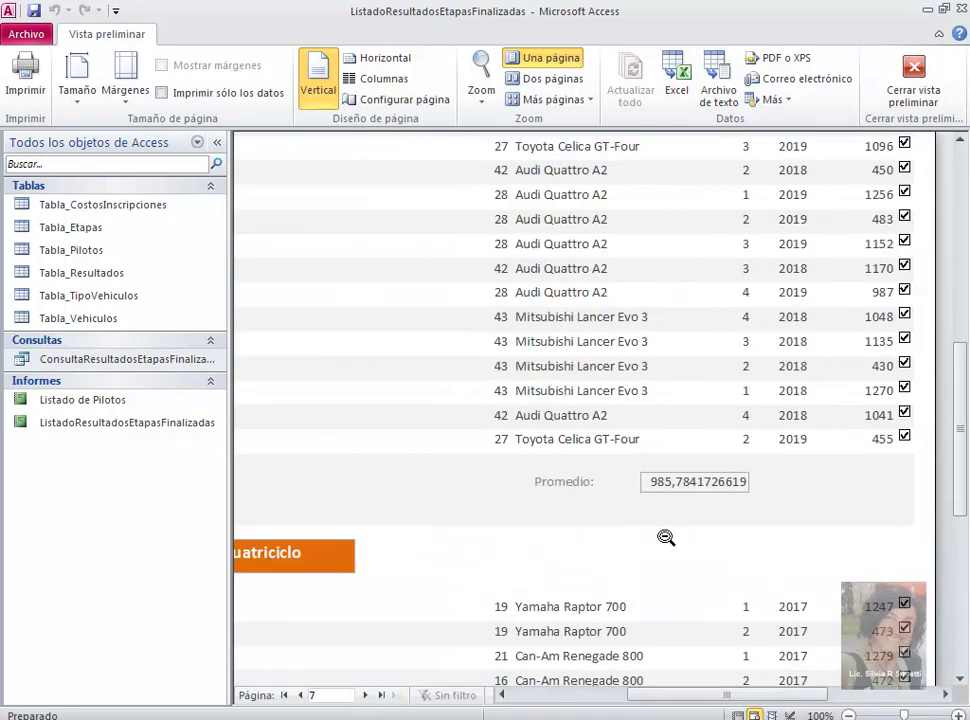
pyautogui.click(326, 688)
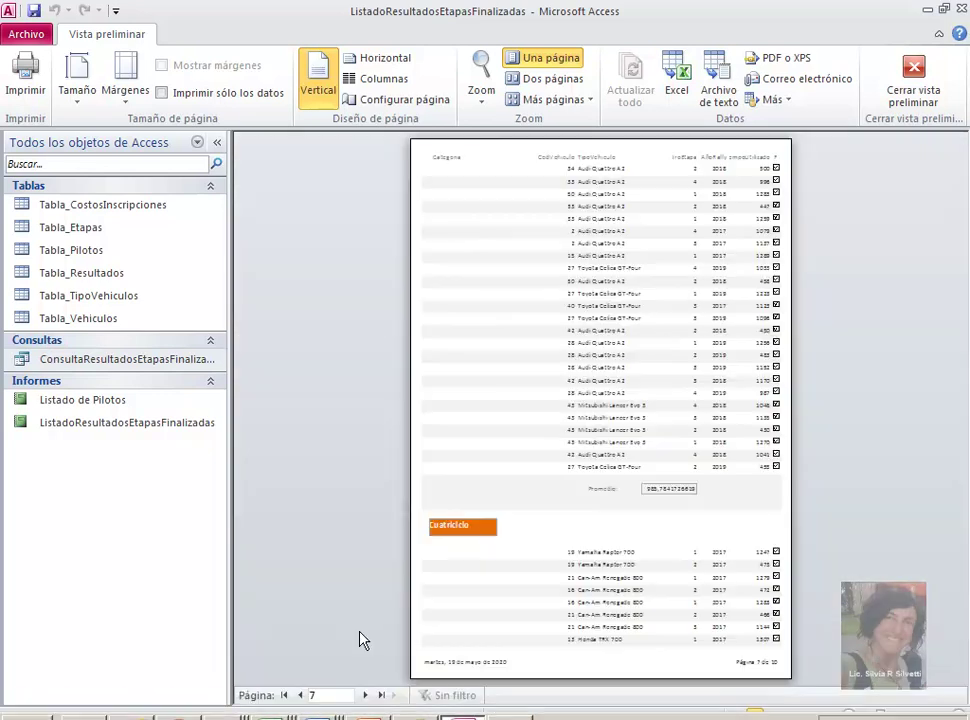
pyautogui.click(461, 543)
pyautogui.click(457, 526)
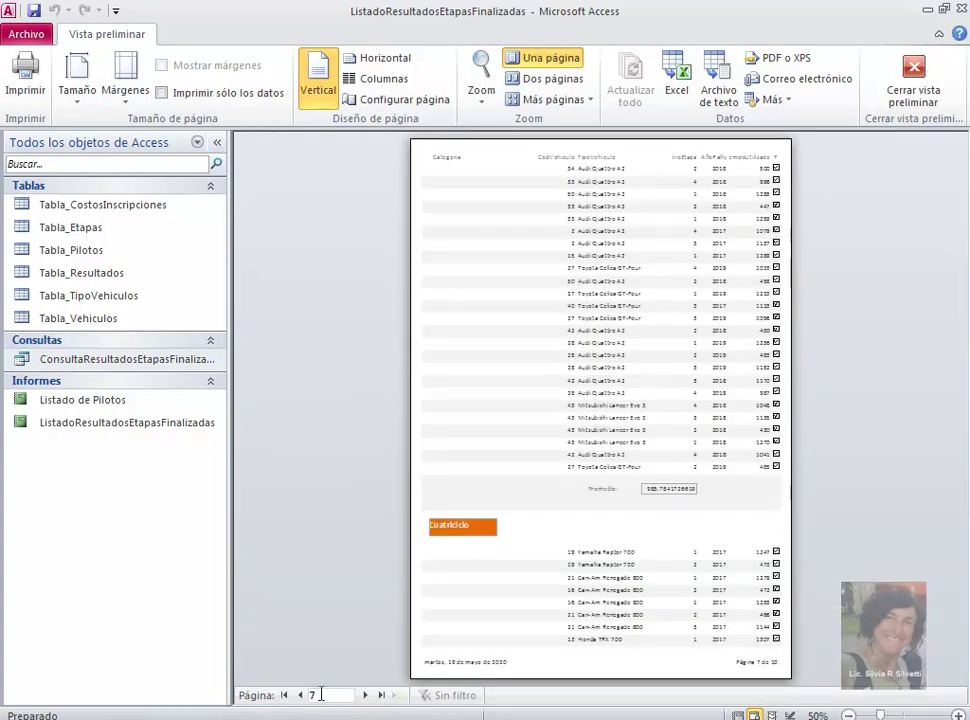
# Check the Promedio footers of the Cuatriciclo and Moto groups on pages 9 and 10, and return to design view
pyautogui.click(365, 694)
pyautogui.click(365, 694)
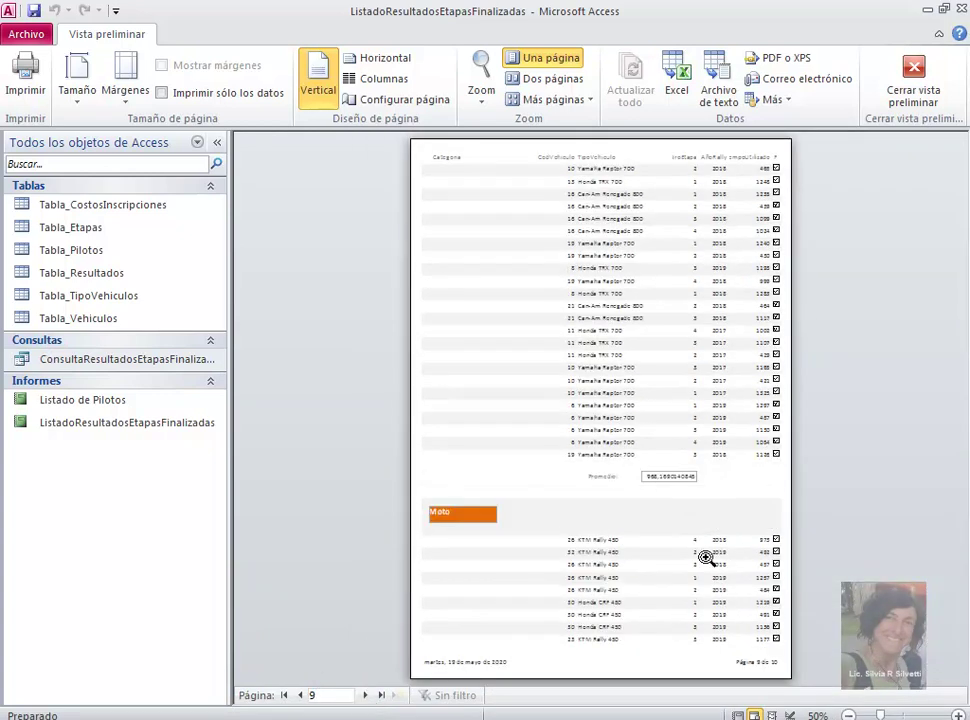
pyautogui.click(688, 447)
pyautogui.click(667, 454)
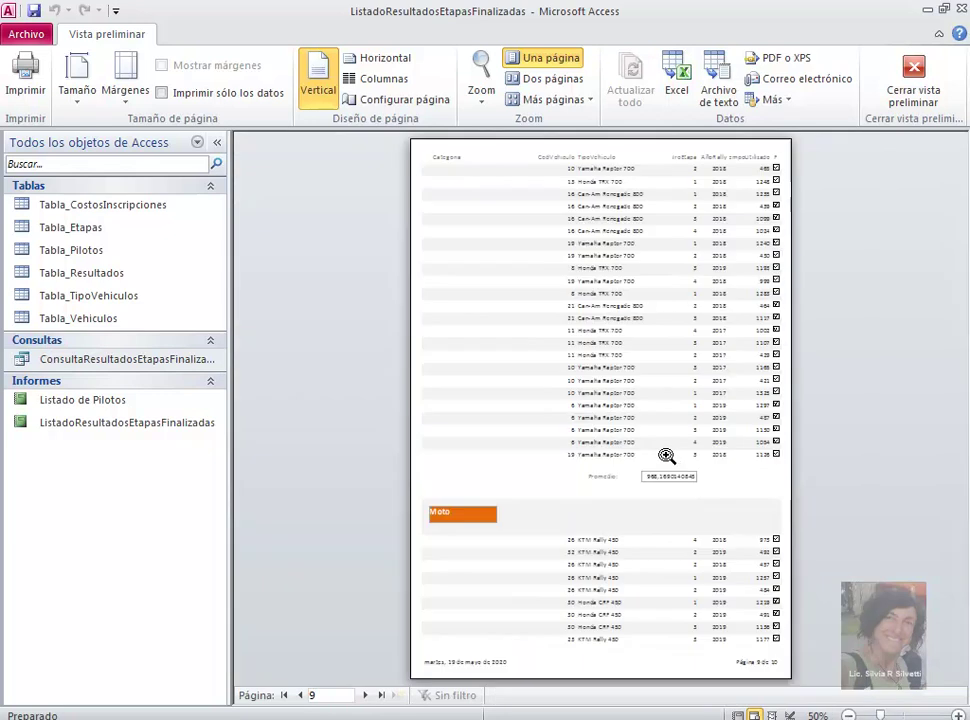
pyautogui.click(477, 518)
pyautogui.click(467, 516)
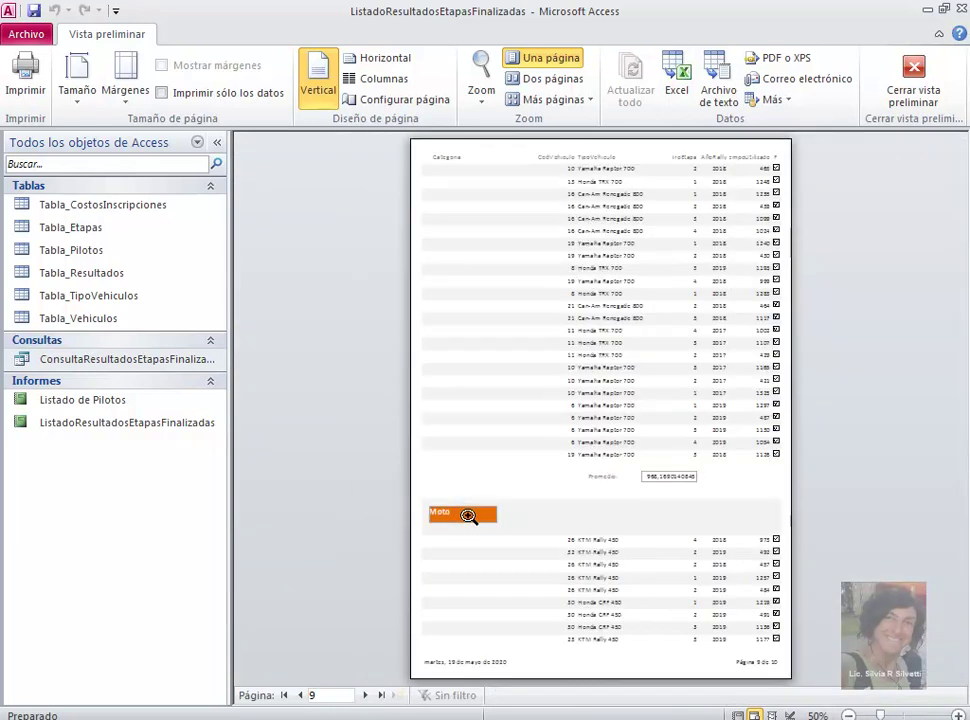
pyautogui.click(366, 697)
pyautogui.click(645, 539)
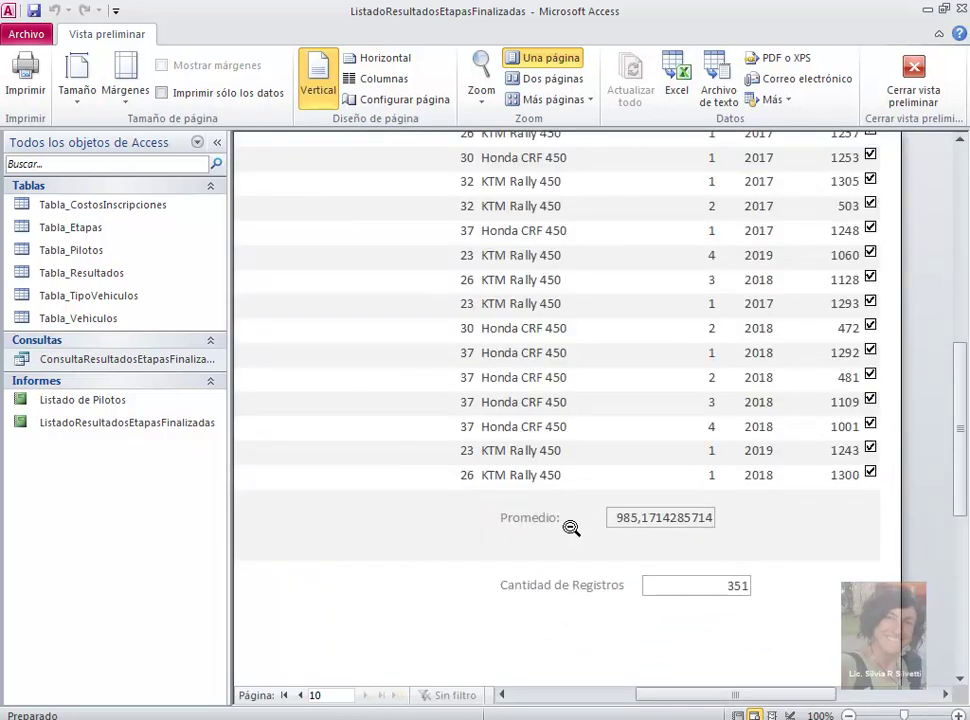
pyautogui.click(663, 487)
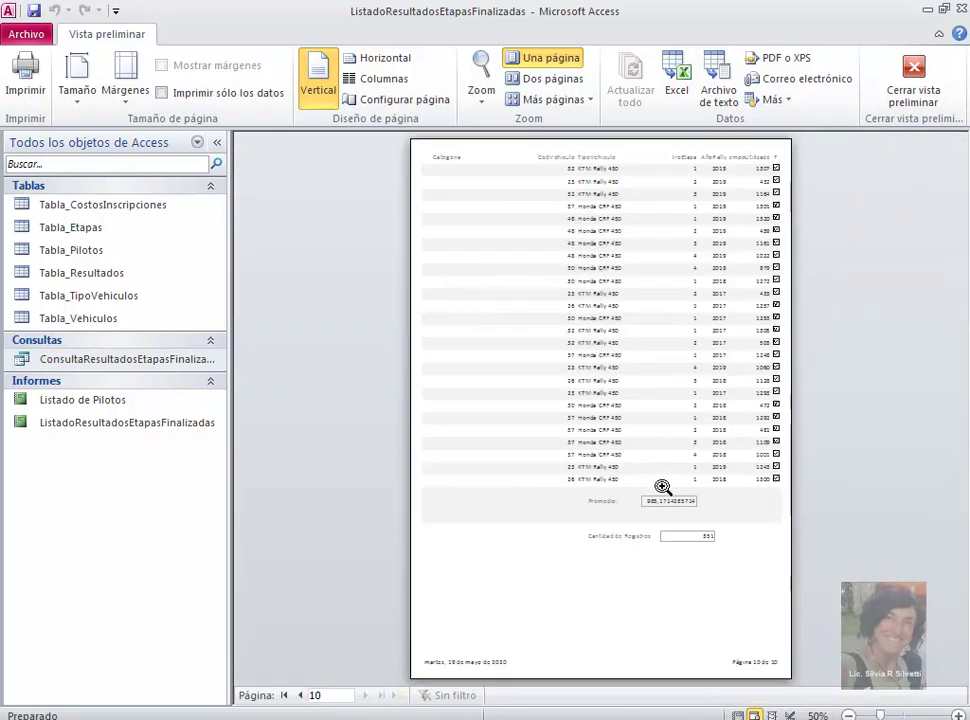
pyautogui.click(906, 93)
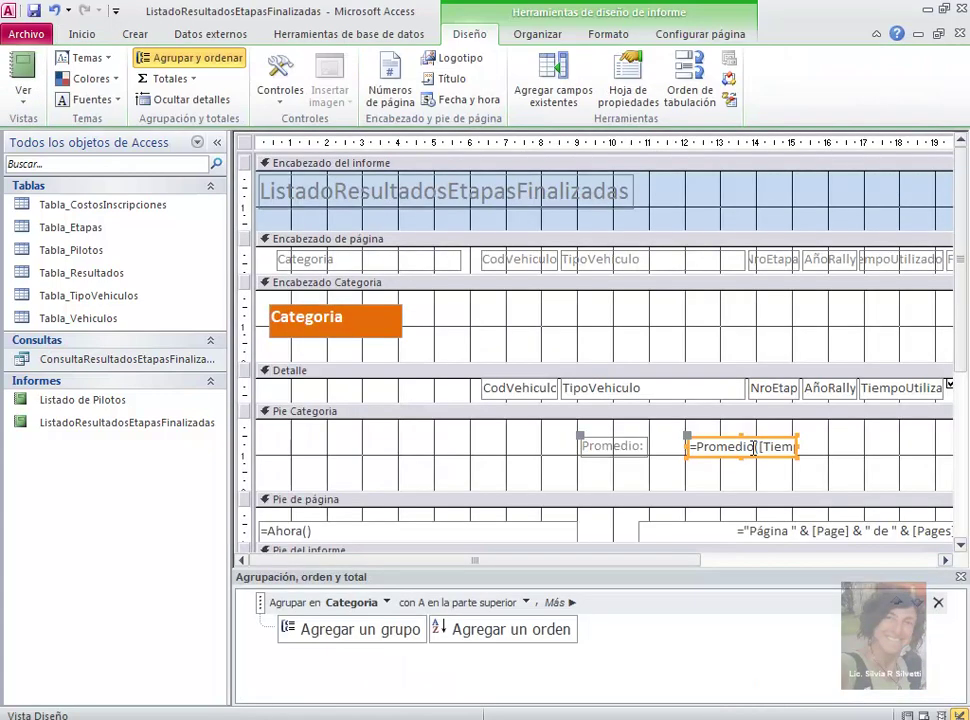